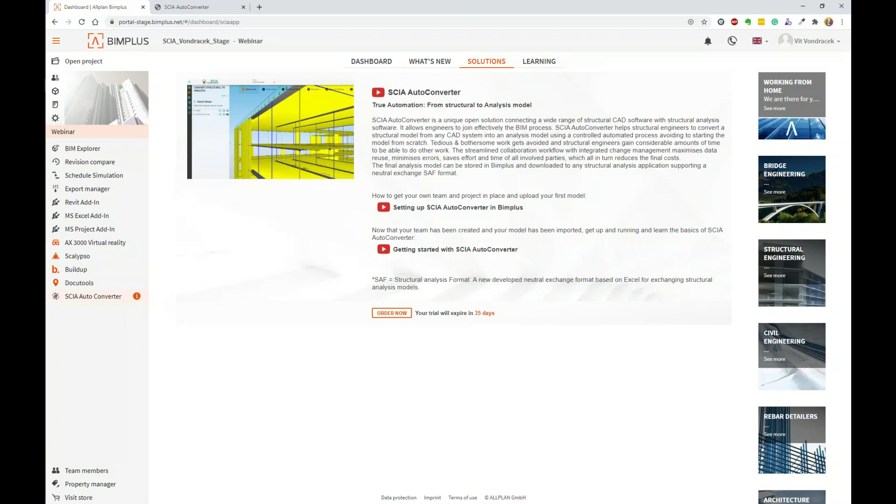
Launch SCIA Auto Converter for the Webinar project and return to the Bimplus dashboard
click(117, 300)
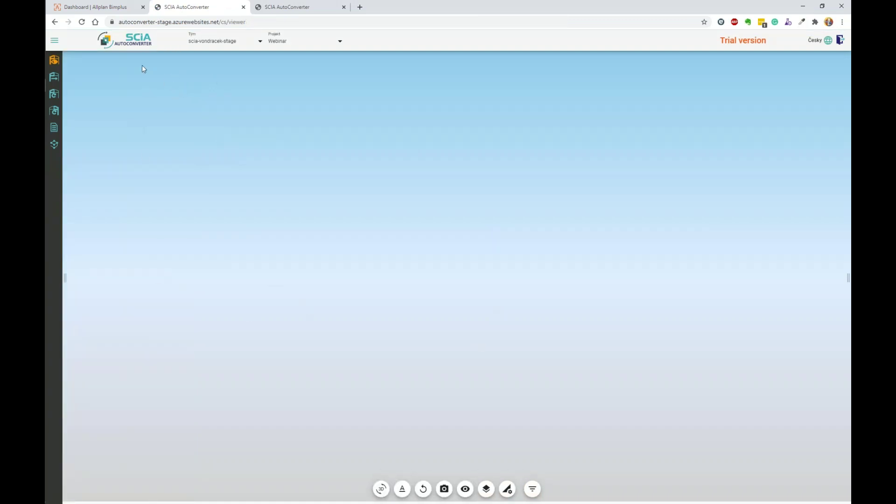
click(93, 7)
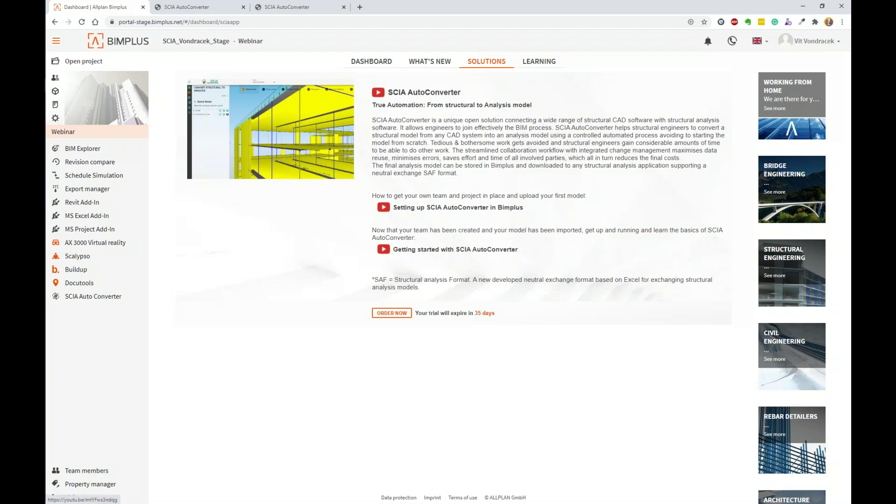
Open the "Getting started with SCIA AutoConverter" video from the SCIA AutoConverter solution page and pause it
click(383, 253)
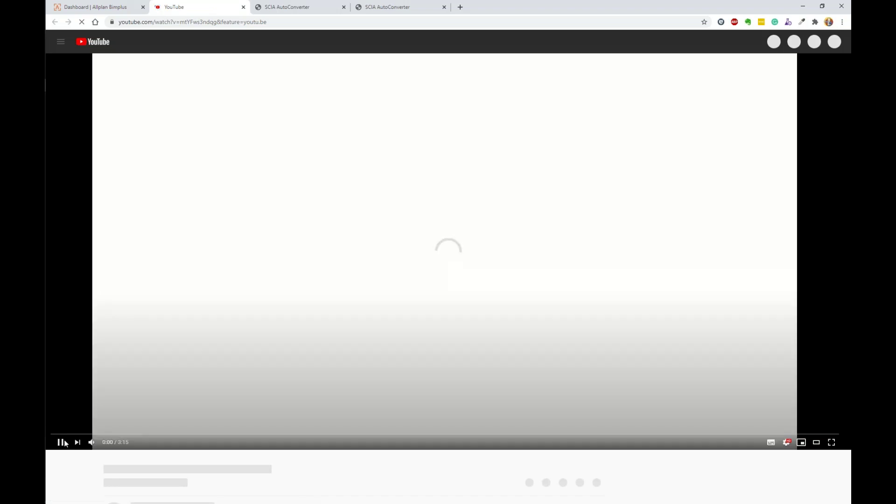
click(61, 442)
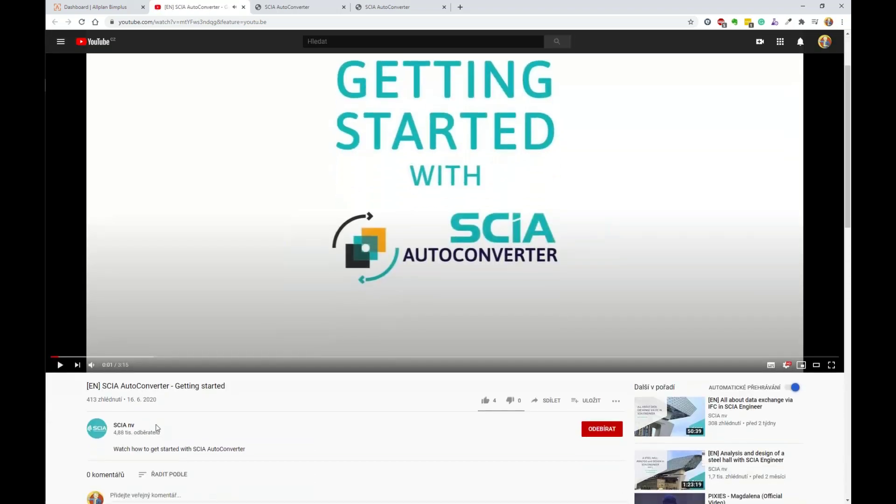
scroll(327, 302, down, 1)
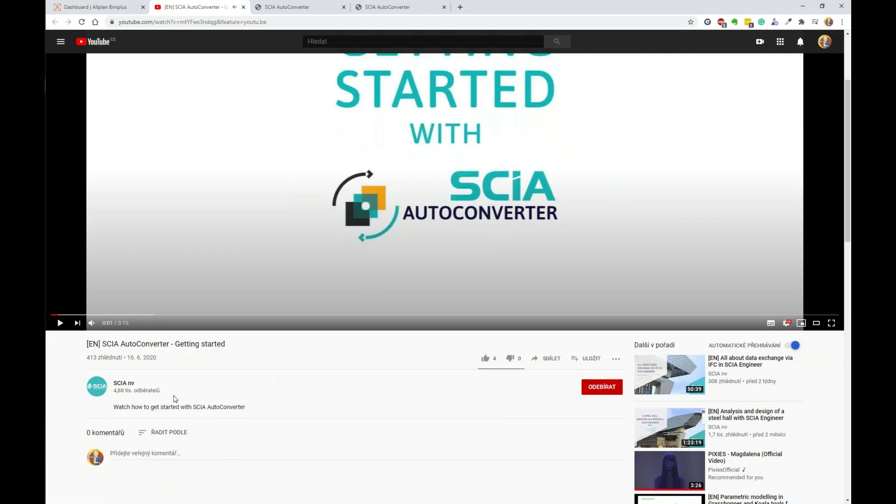
Look up the SCIA AutoConverter playlist on the SCIA nv YouTube channel, close its player and return to the Bimplus dashboard
click(123, 383)
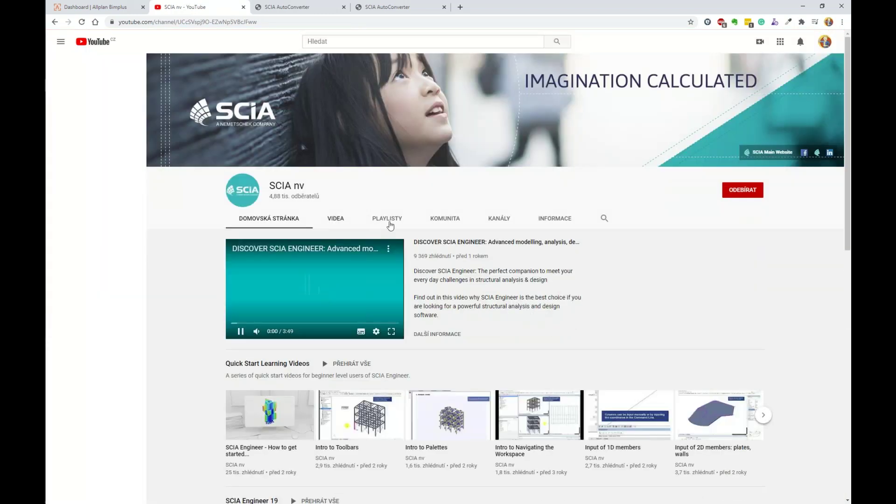
click(382, 225)
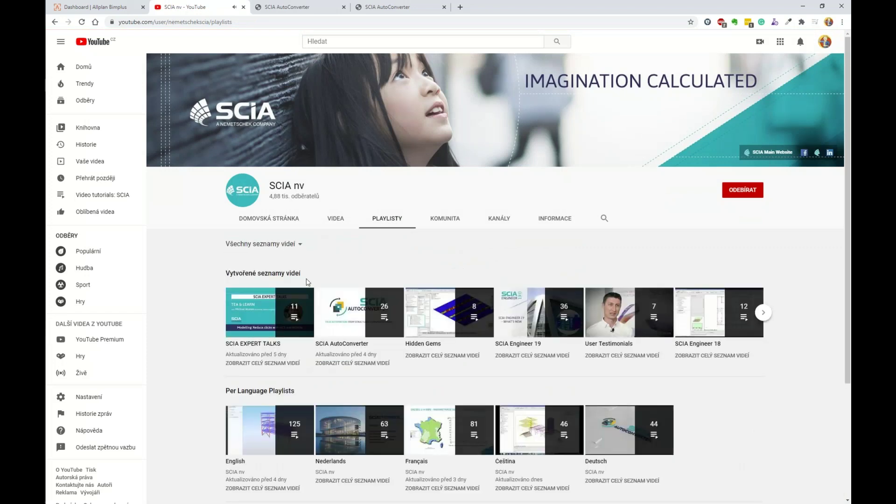
click(356, 347)
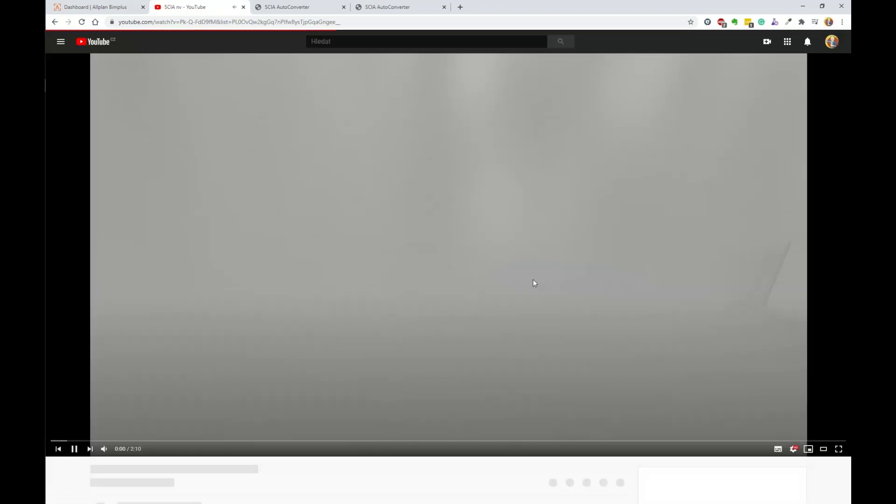
click(55, 22)
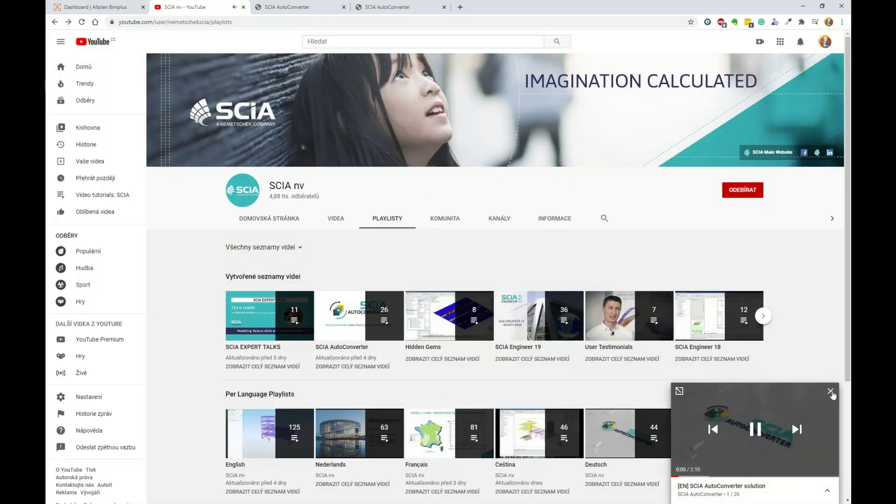
click(834, 394)
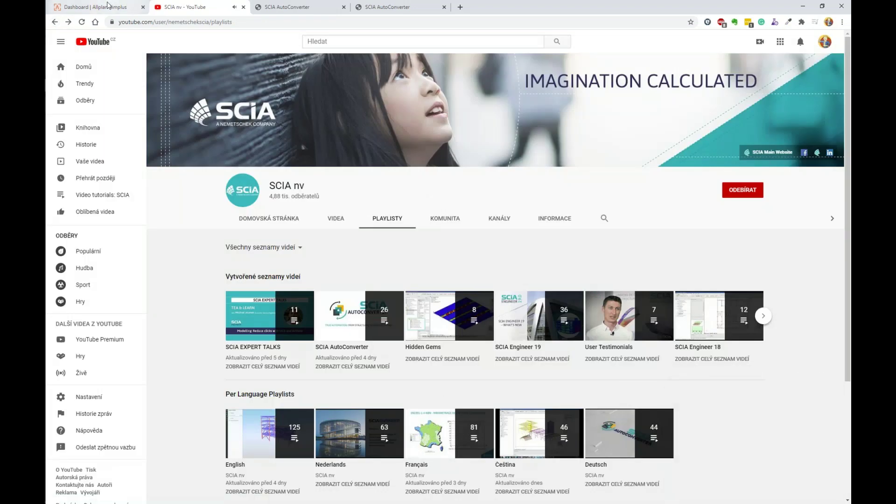
click(94, 7)
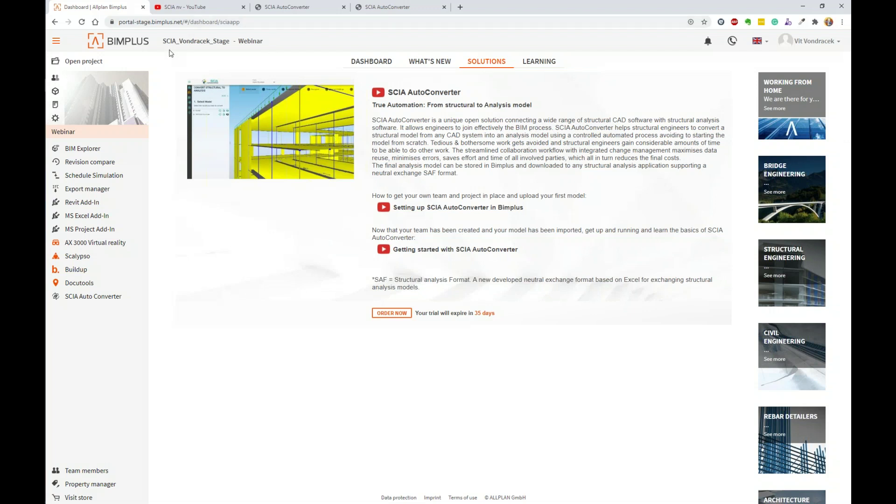
Examine the active team and project names in the Bimplus page header
drag(163, 44, 280, 46)
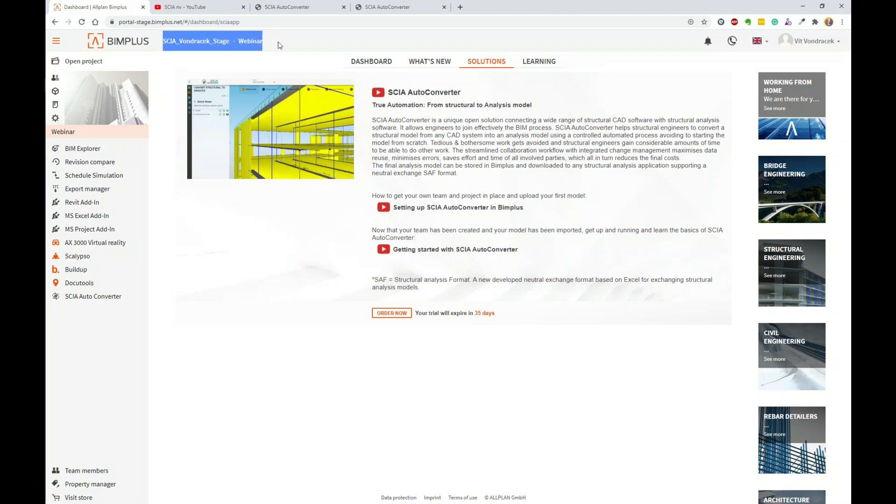
click(280, 46)
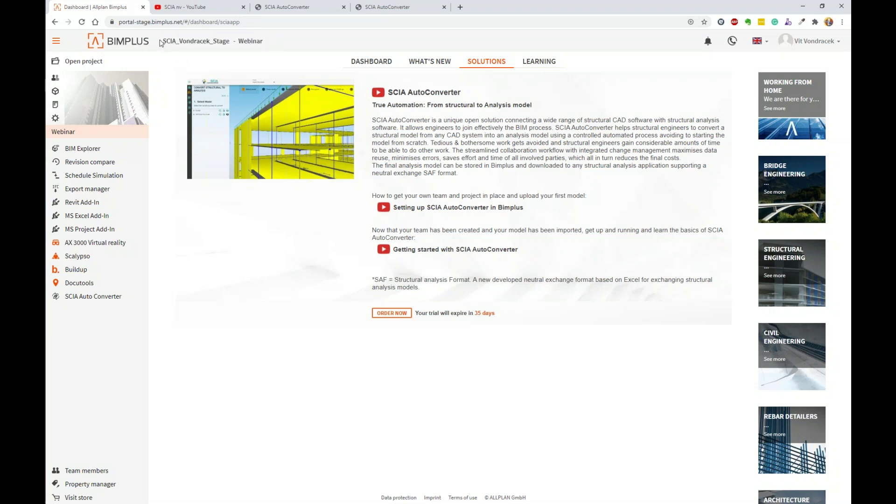
drag(163, 42, 290, 41)
click(290, 41)
drag(164, 42, 231, 39)
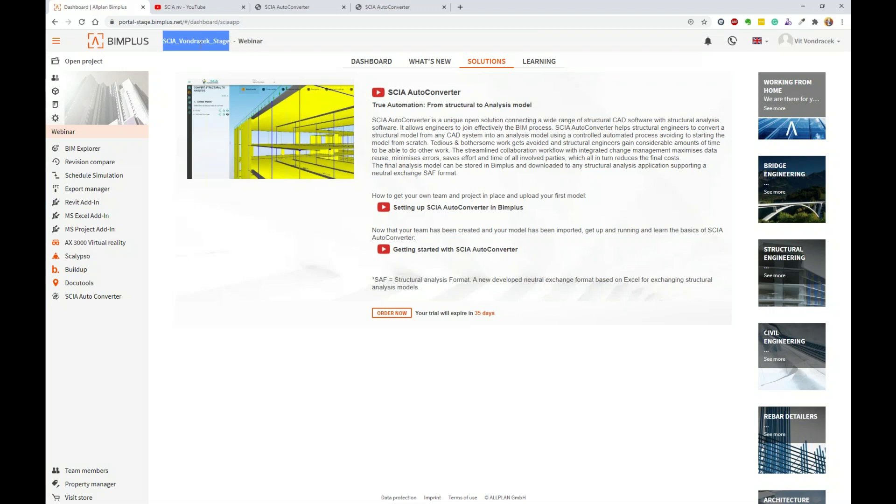
click(237, 50)
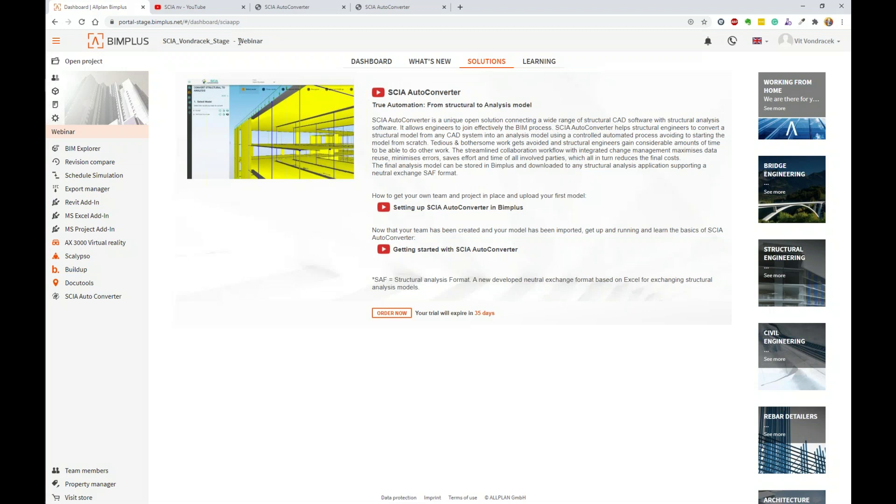
drag(239, 41, 279, 45)
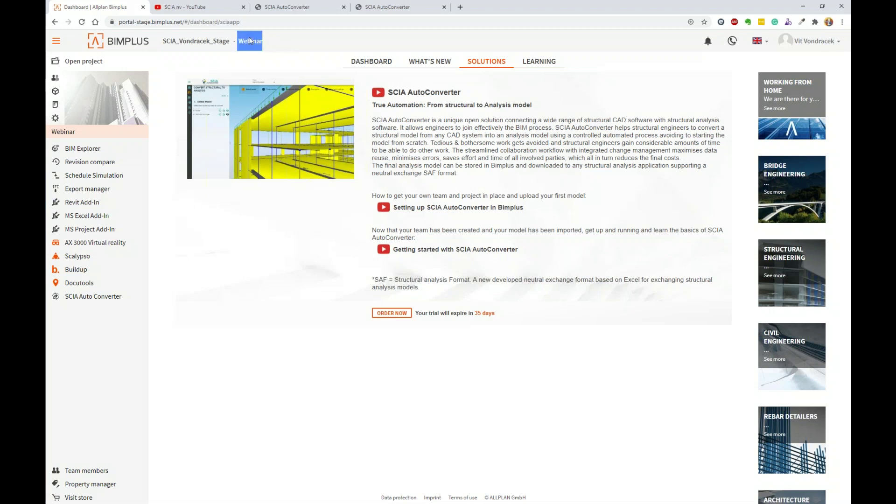
Add a new project named "Testing project" to the current team
click(96, 66)
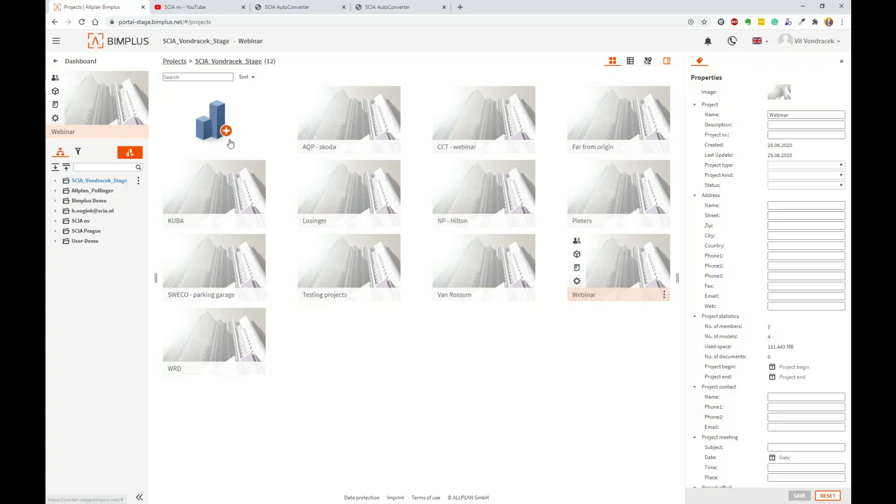
click(224, 128)
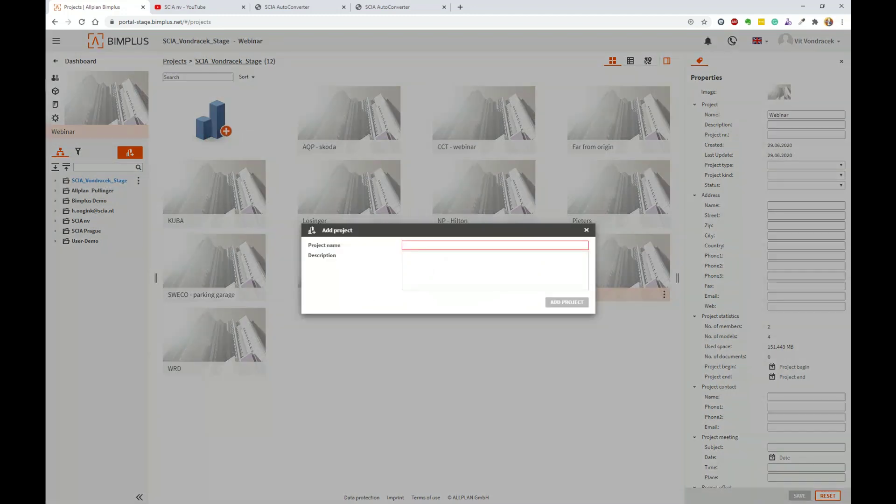
click(448, 245)
text(Test)
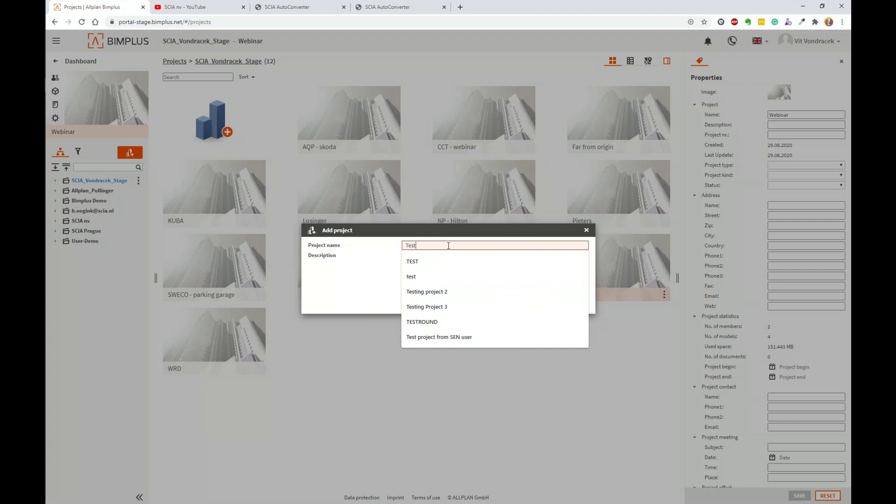
text(ing project)
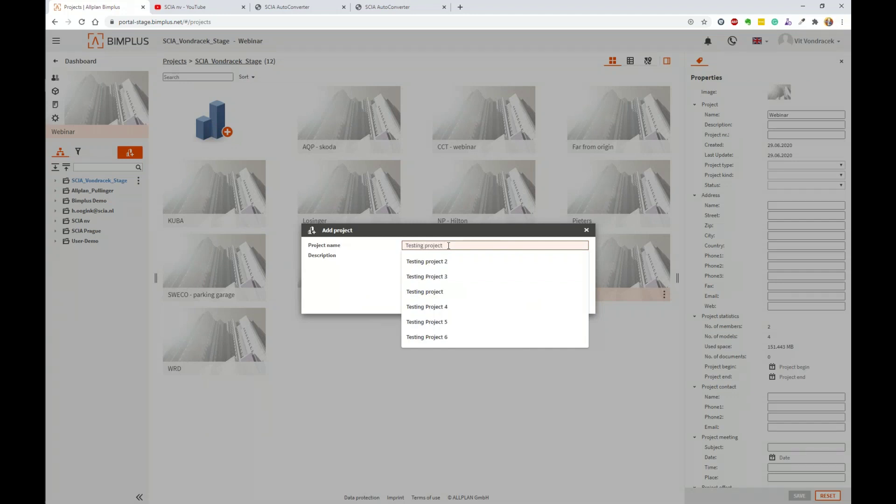
click(358, 267)
click(572, 307)
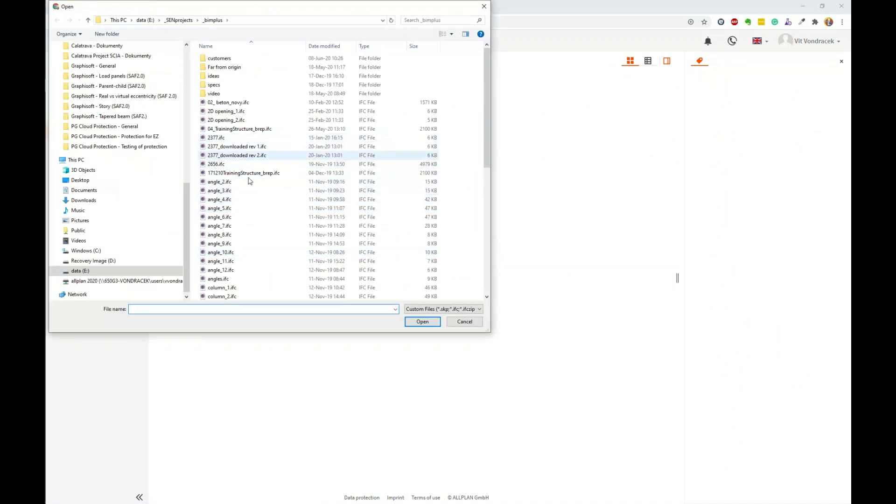
Upload digital-structures.ifc from the _bimplus folder as a model in Testing project and dismiss the import messages
scroll(292, 172, down, 1)
scroll(293, 172, up, 1)
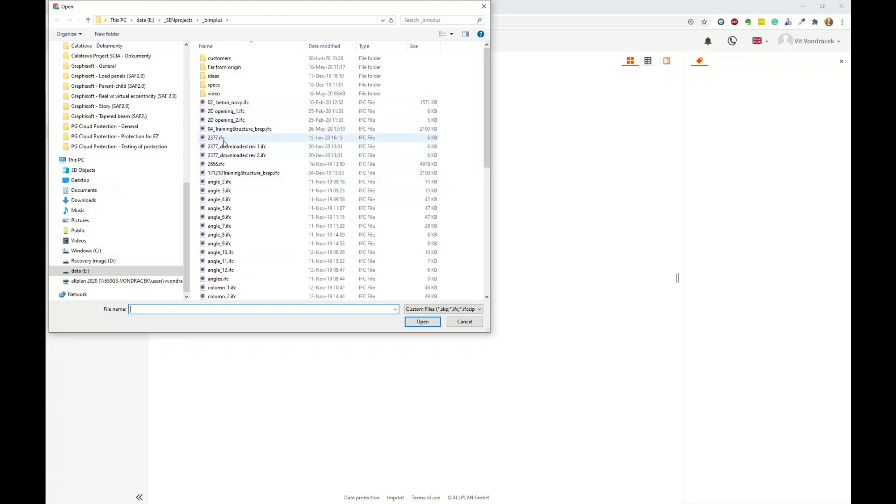
scroll(246, 237, down, 4)
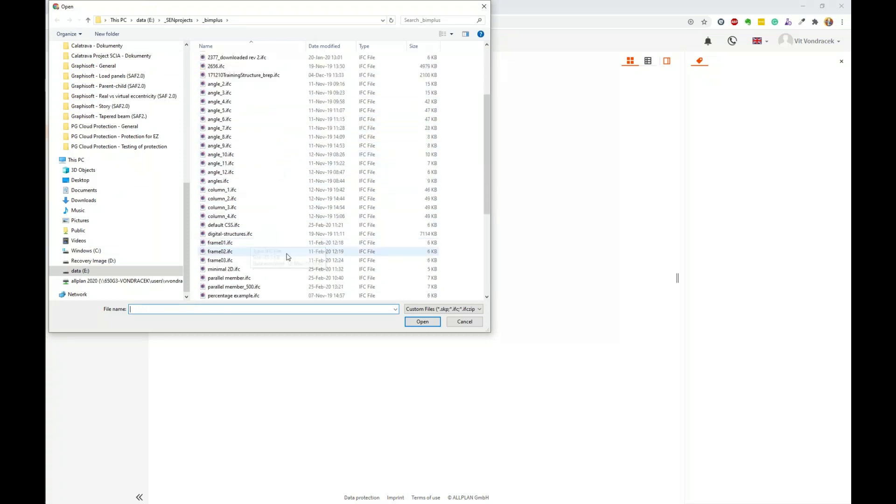
double_click(260, 234)
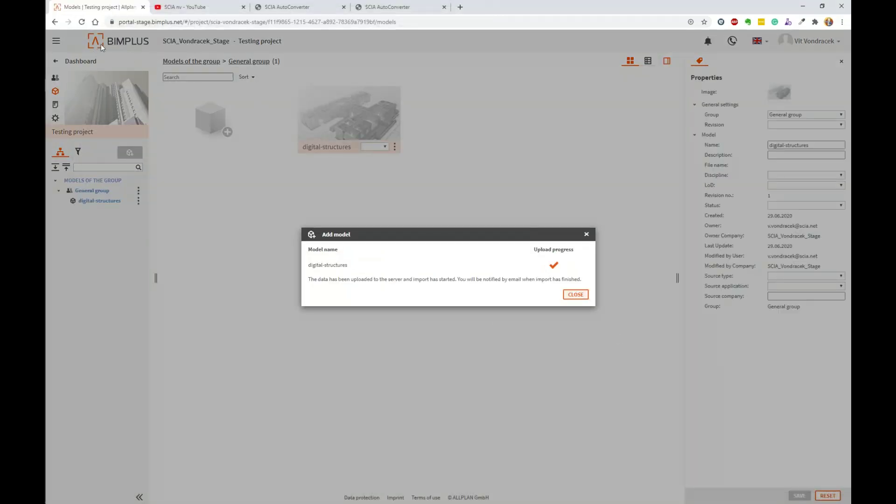
click(581, 295)
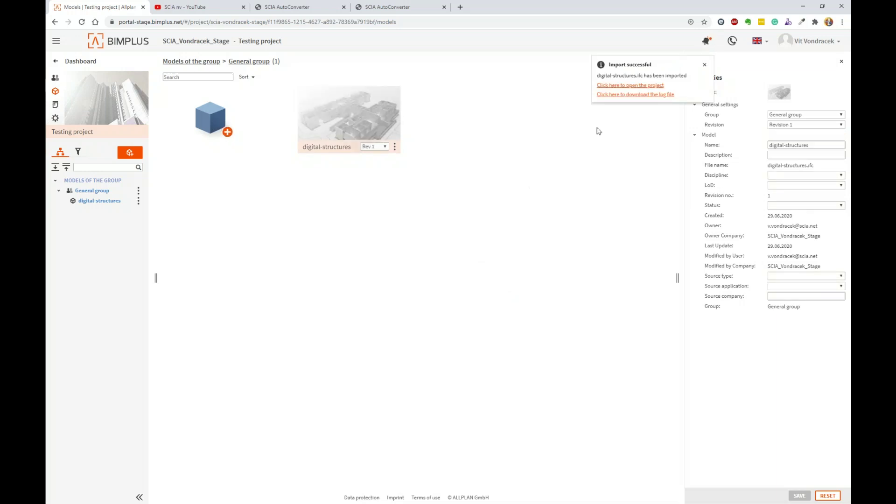
click(706, 65)
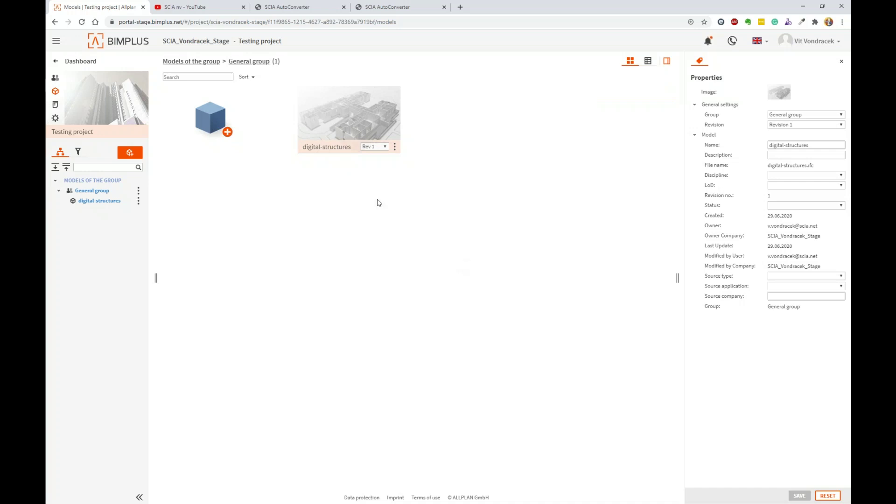
Close the YouTube page, switch to SCIA AutoConverter and set its interface language to English GB
click(243, 8)
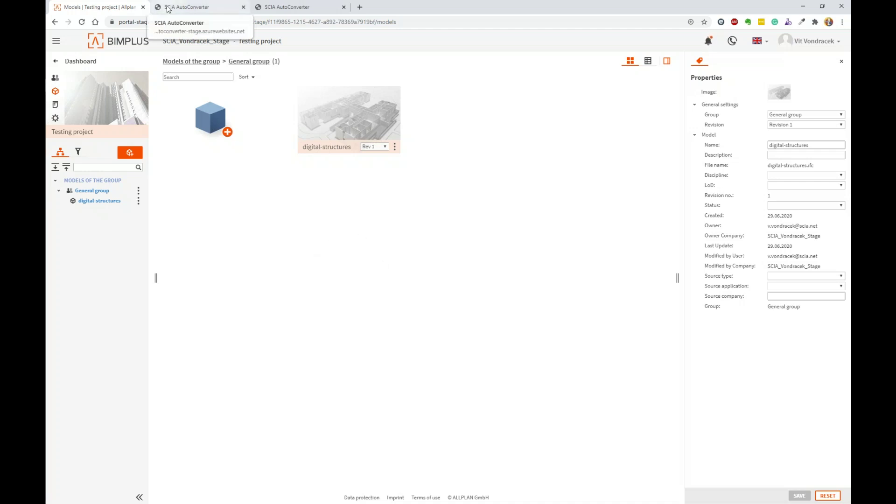
click(187, 7)
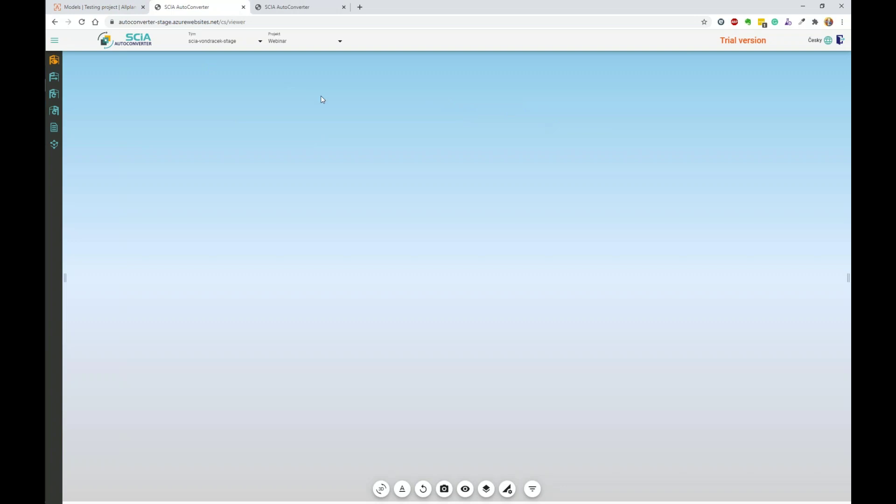
click(828, 42)
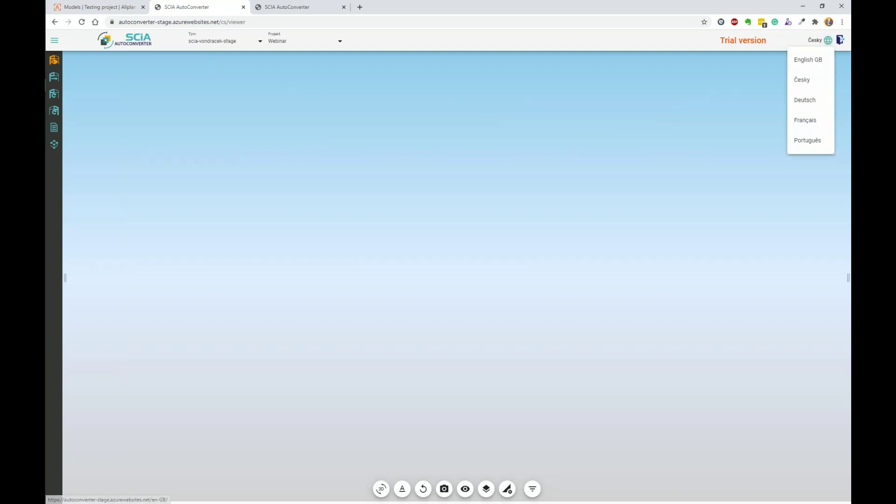
click(819, 64)
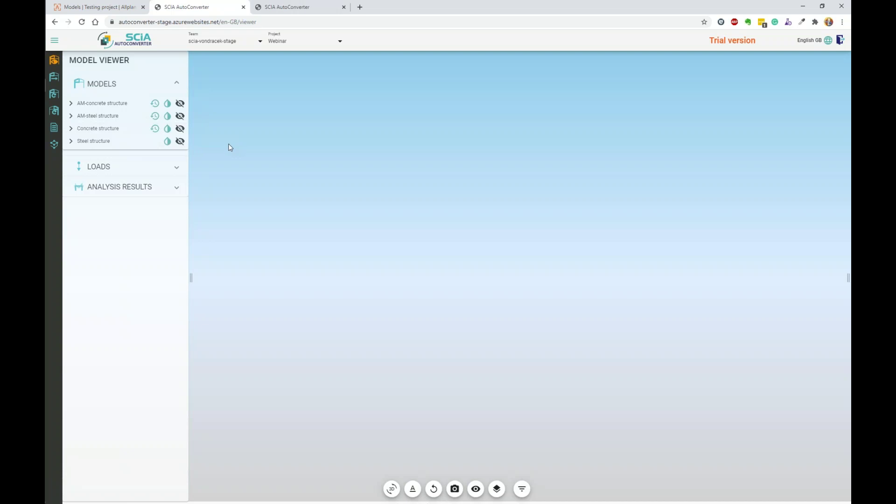
Show the Steel structure model in the model viewer and inspect its tower frame up close
click(184, 144)
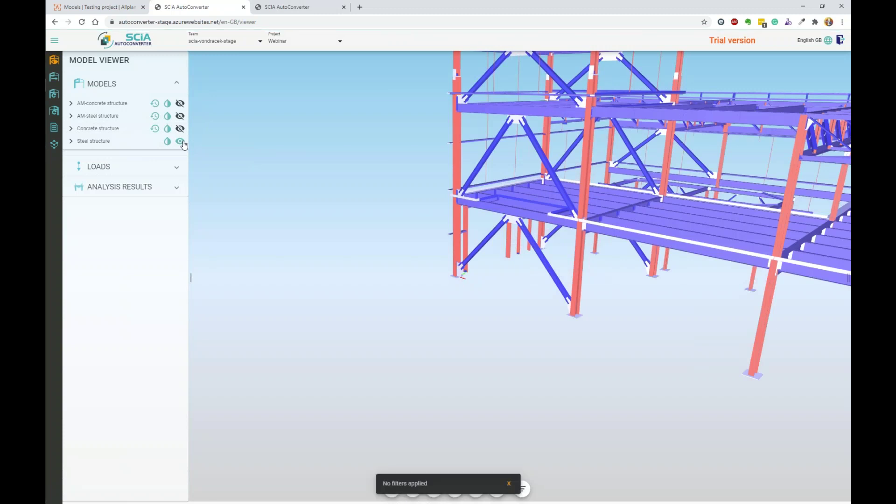
scroll(425, 242, down, 3)
middle_drag(399, 258, 317, 299)
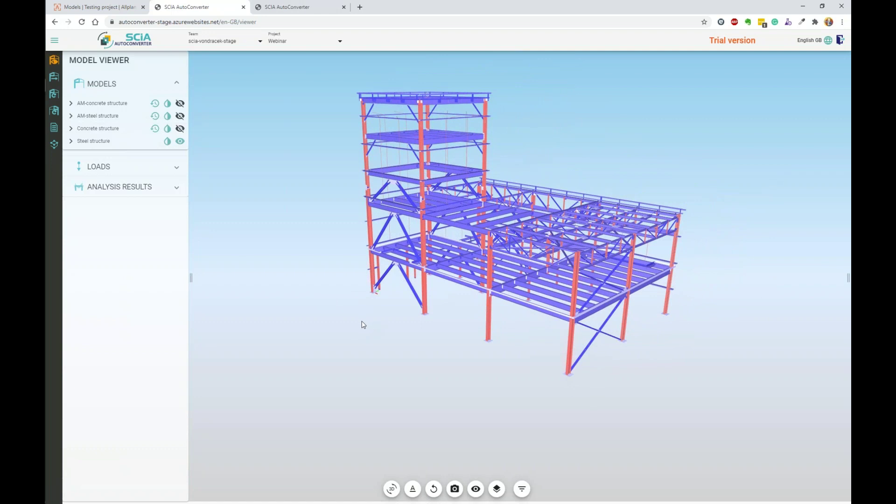
mouse_move(442, 318)
mouse_down()
mouse_move(405, 311)
mouse_move(457, 309)
mouse_up()
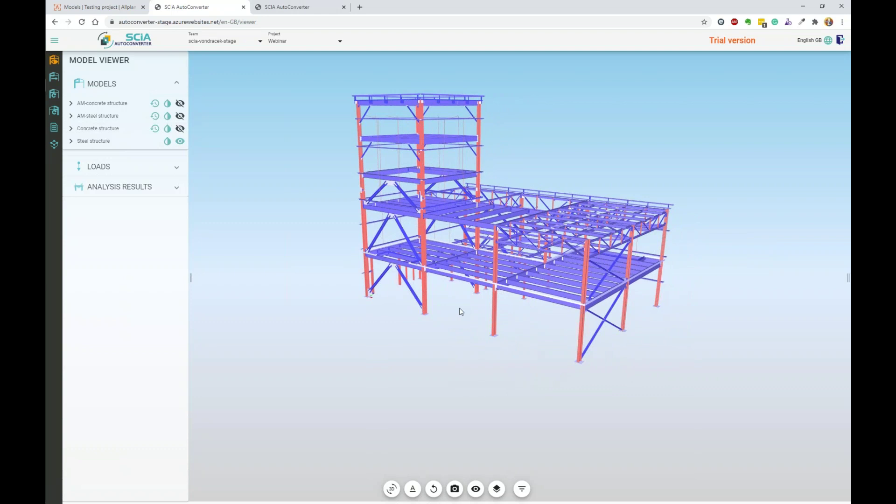
mouse_move(517, 310)
mouse_down()
mouse_move(498, 314)
mouse_move(507, 320)
mouse_up()
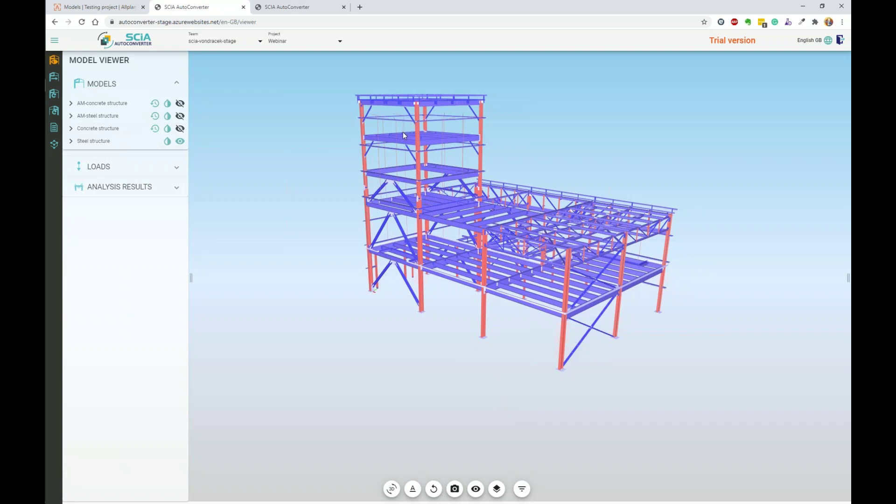
scroll(401, 133, up, 5)
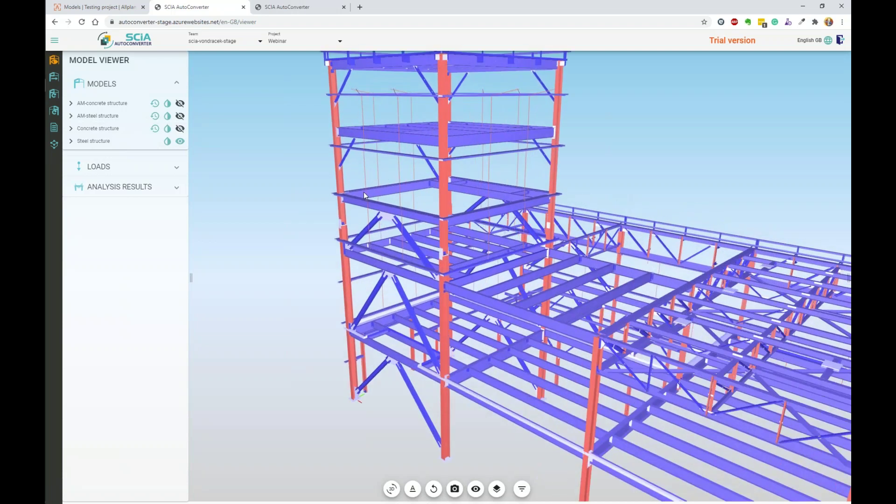
Begin the structural-to-analysis conversion with the Steel structure model and proceed to the Clean Model stage
scroll(365, 195, up, 5)
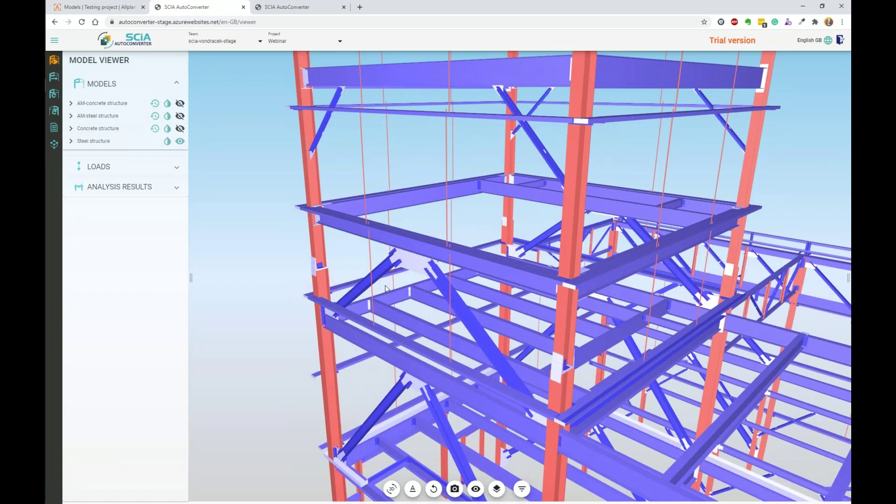
scroll(385, 287, down, 2)
scroll(384, 287, down, 5)
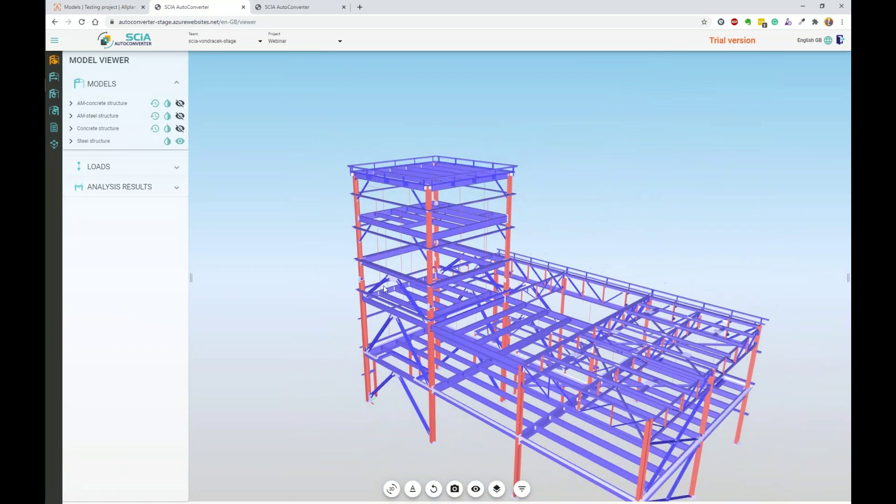
middle_drag(464, 349, 410, 252)
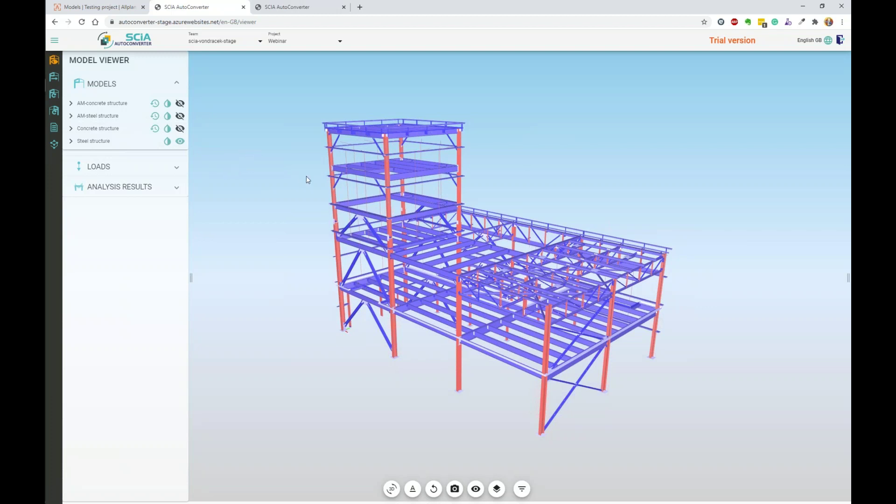
click(54, 82)
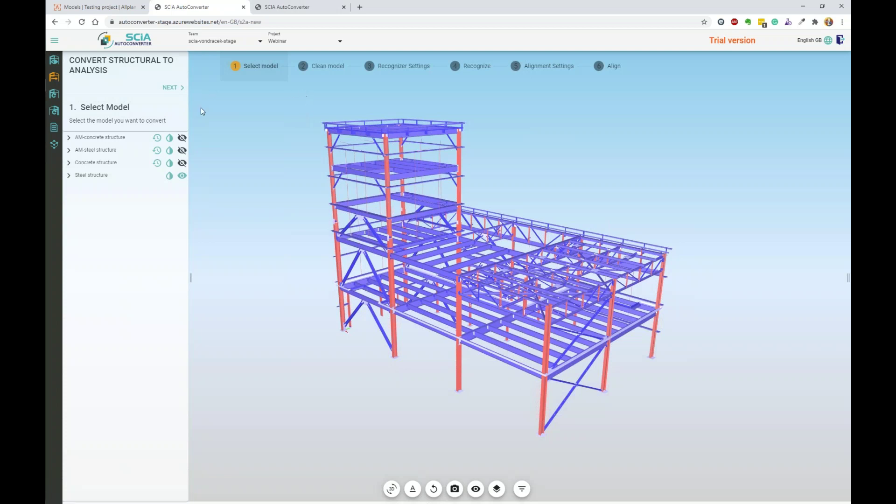
click(316, 70)
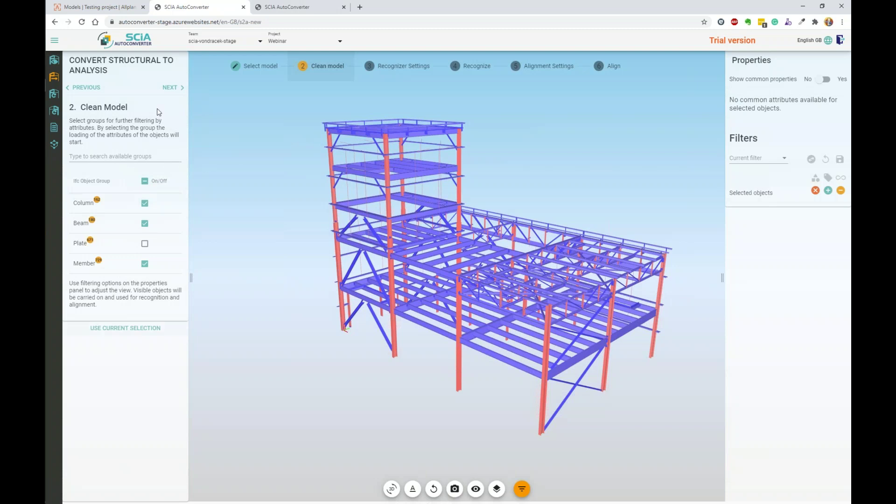
Highlight the Column group and display all unselected objects as transparent to examine the columns
click(166, 209)
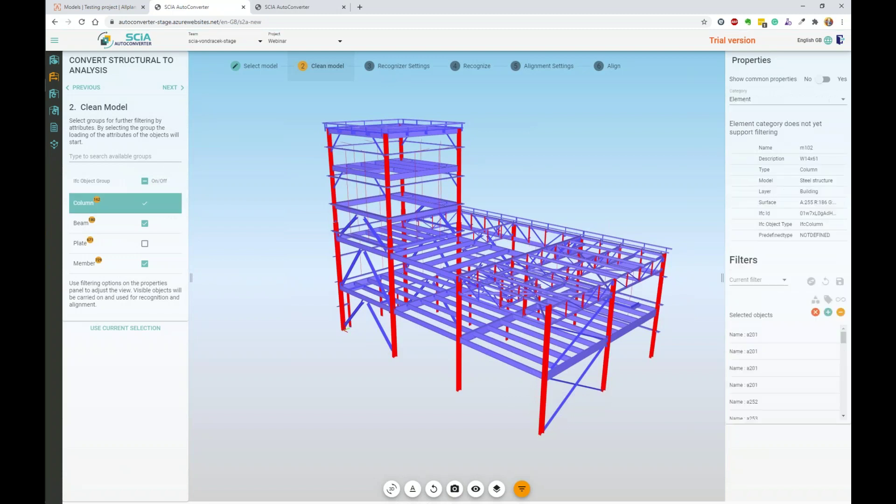
middle_drag(471, 310, 445, 296)
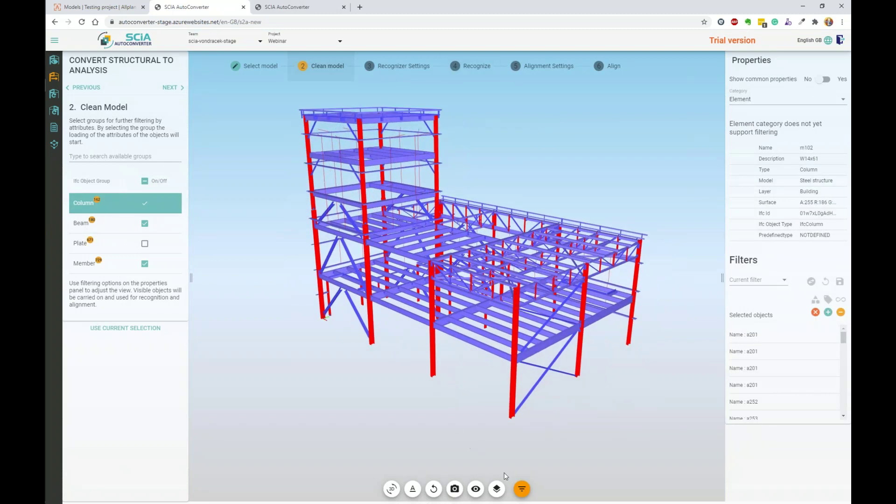
click(498, 490)
mouse_move(398, 351)
mouse_down()
mouse_move(425, 350)
mouse_move(392, 348)
mouse_up()
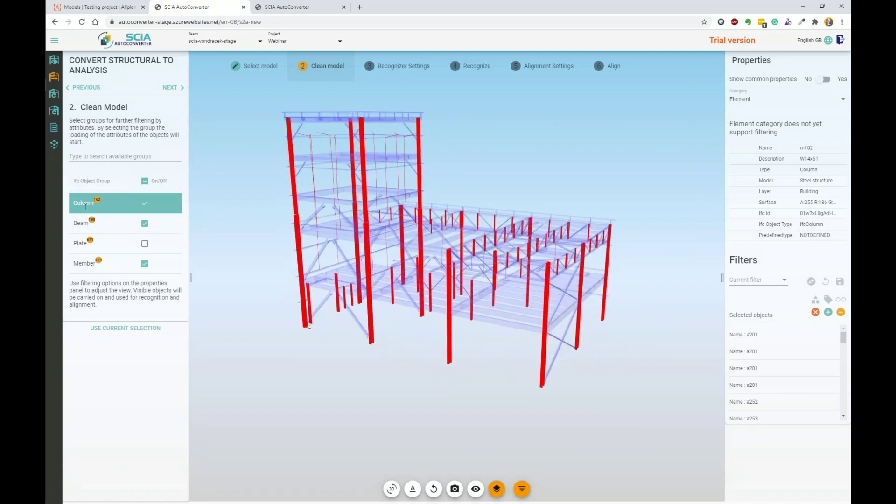
mouse_move(536, 376)
mouse_down()
mouse_move(455, 339)
mouse_move(432, 315)
mouse_move(522, 377)
mouse_up()
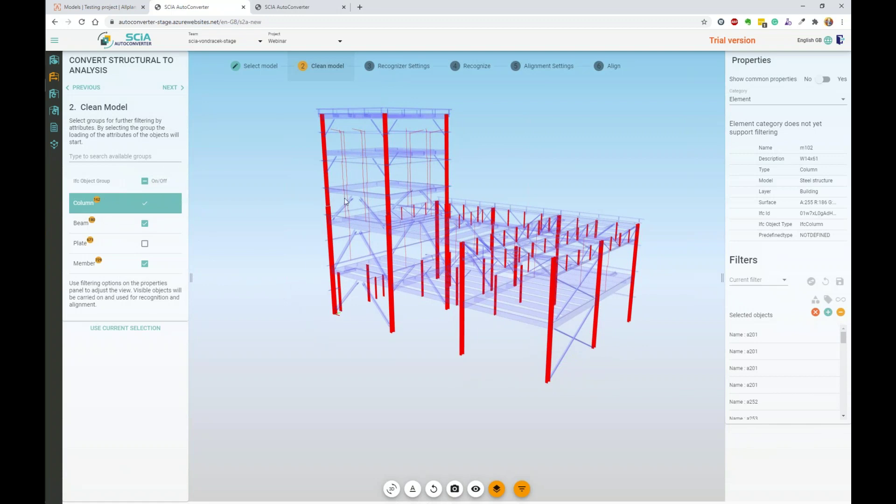
Switch the Column group off and on again to compare the structure without and with its columns
click(145, 206)
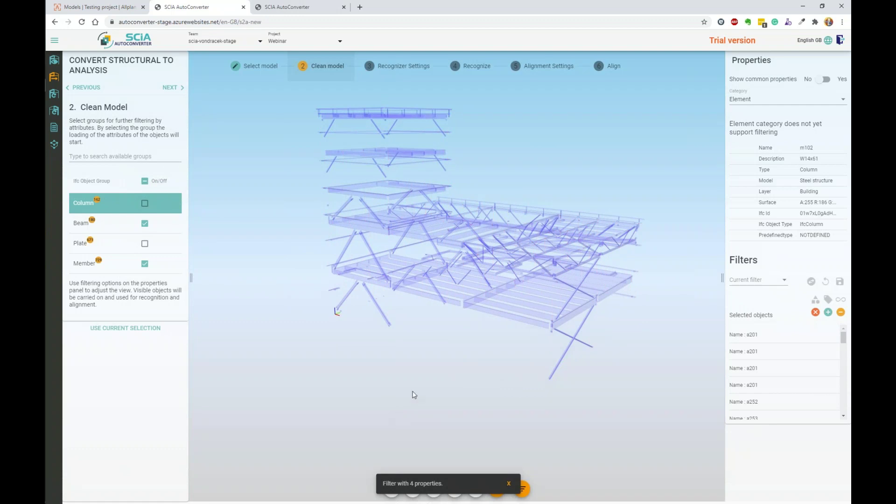
click(145, 204)
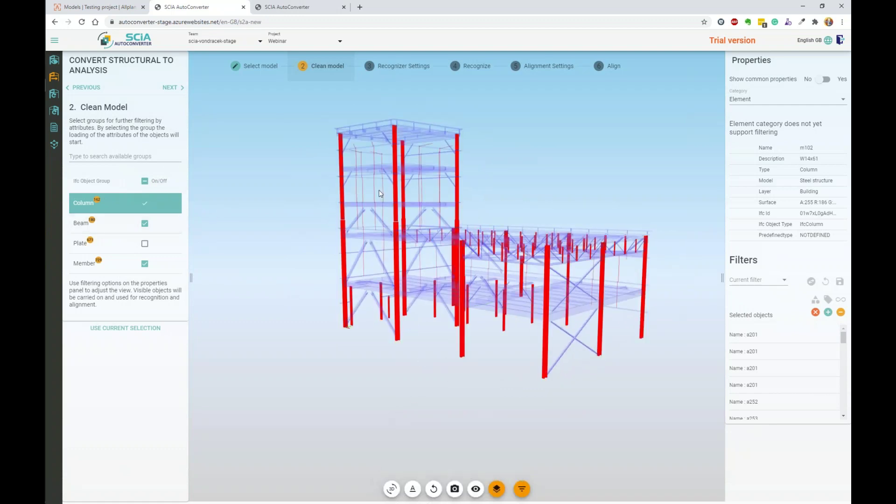
drag(247, 239, 306, 251)
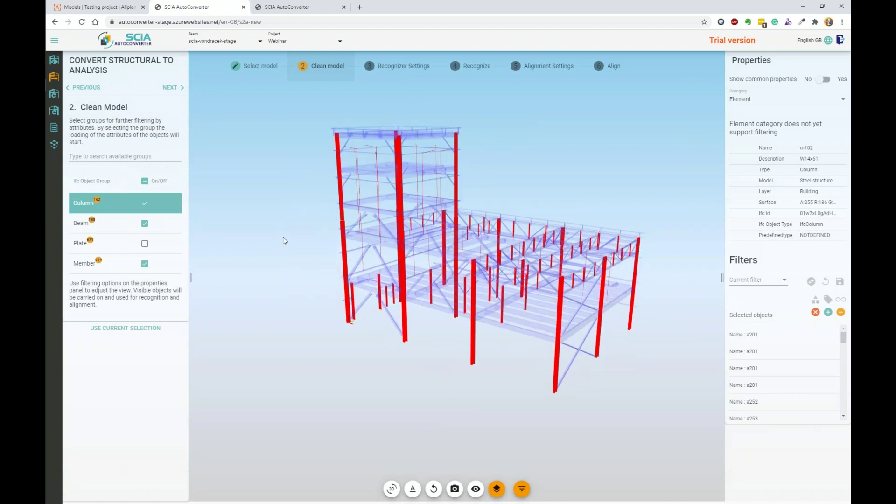
Examine the Beam and Plate groups, showing the plates temporarily, and restore the opaque display with nothing selected
click(167, 224)
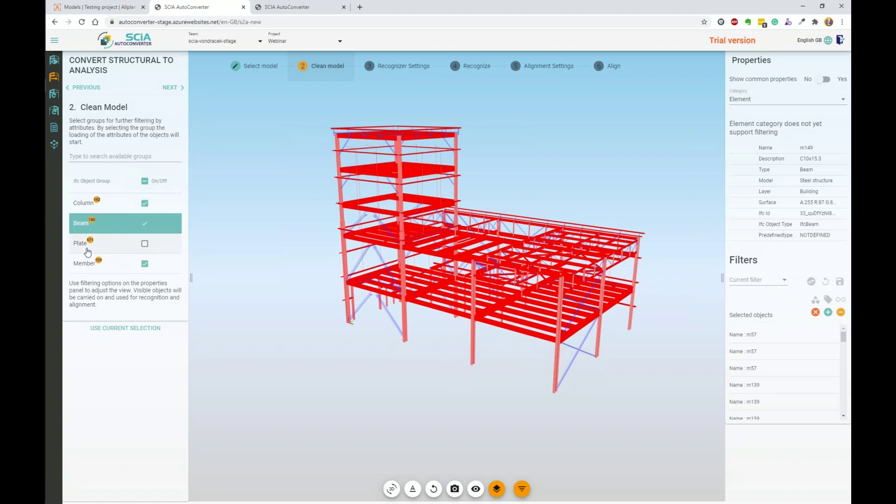
click(122, 249)
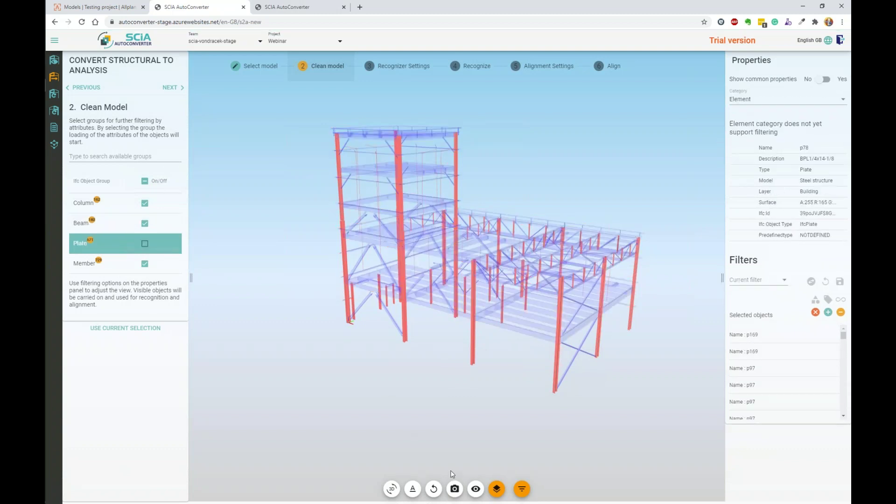
click(145, 243)
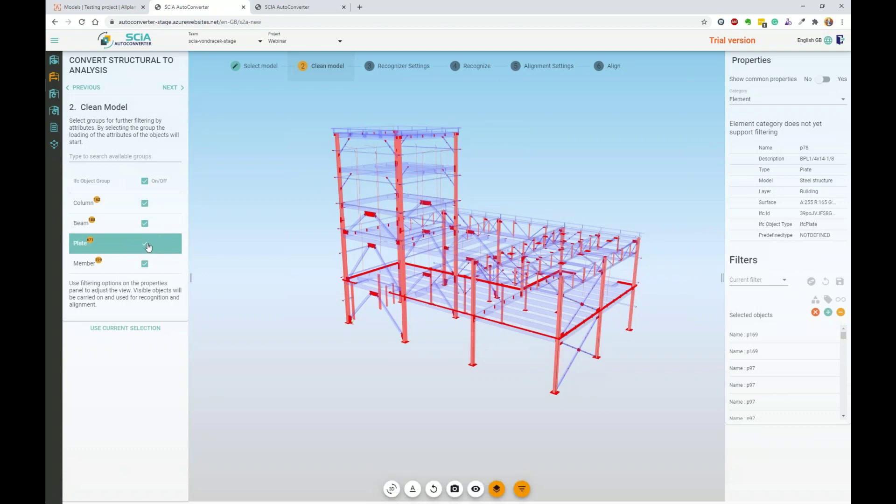
drag(405, 244, 365, 237)
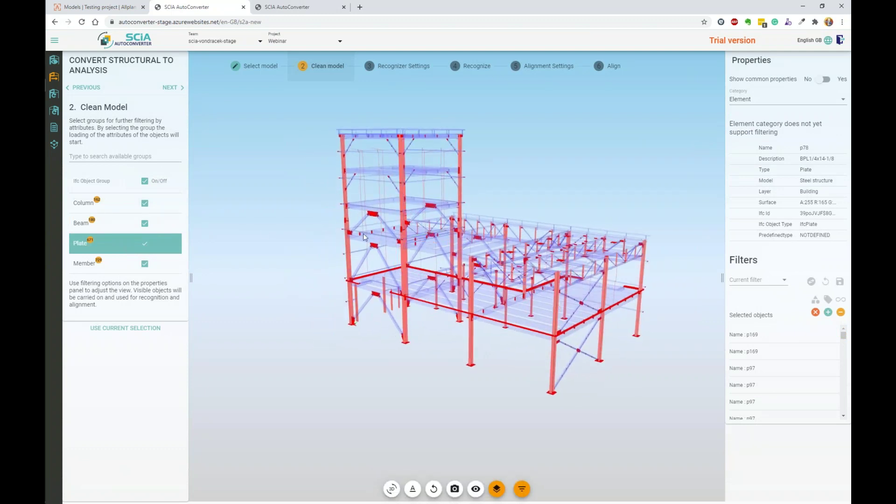
click(145, 243)
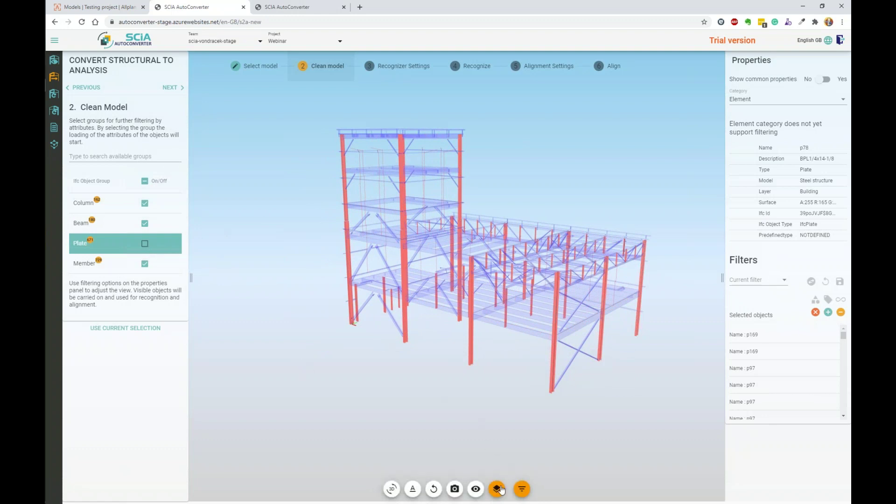
click(497, 489)
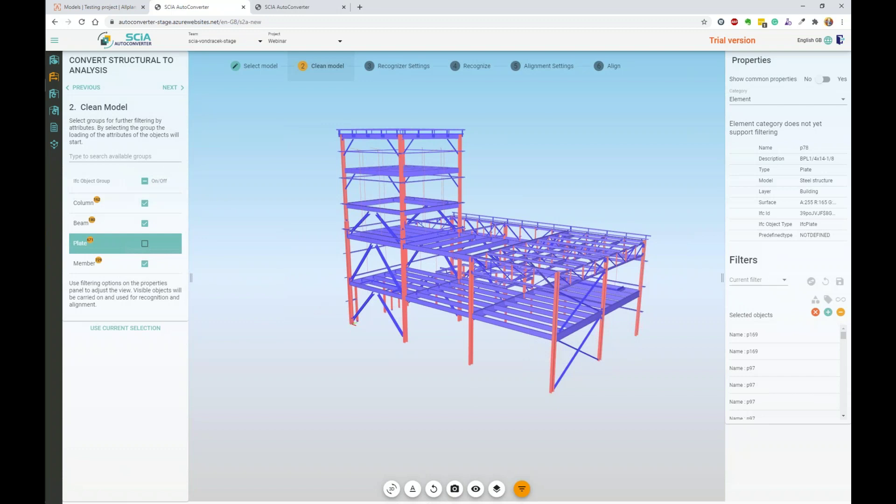
click(305, 343)
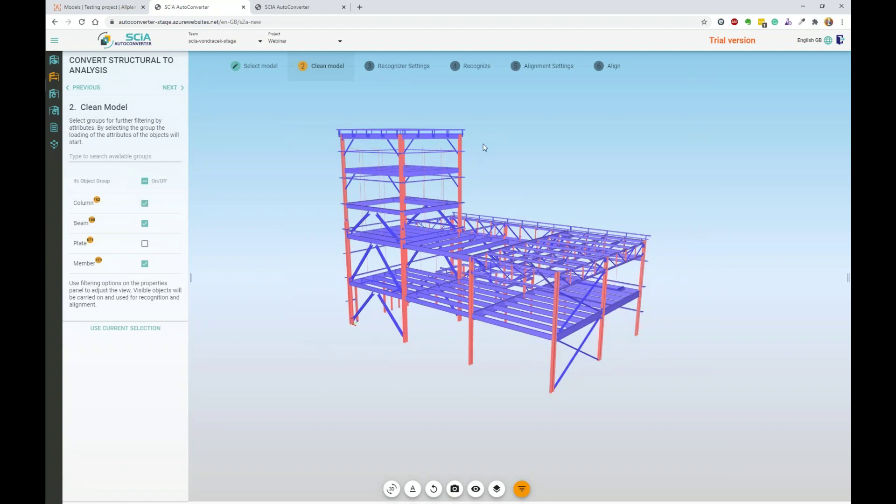
Exclude the two upper railing beams m181 and m180 along the lower roof's far edge with an object filter
scroll(541, 218, up, 5)
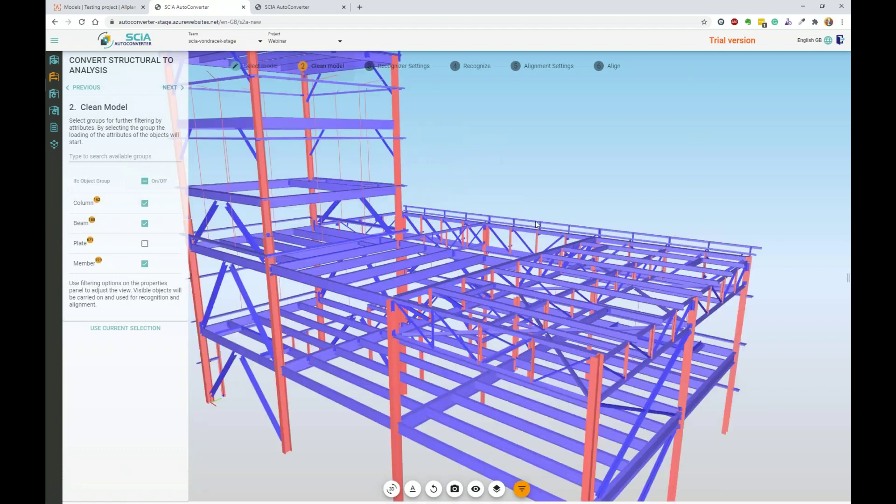
click(539, 225)
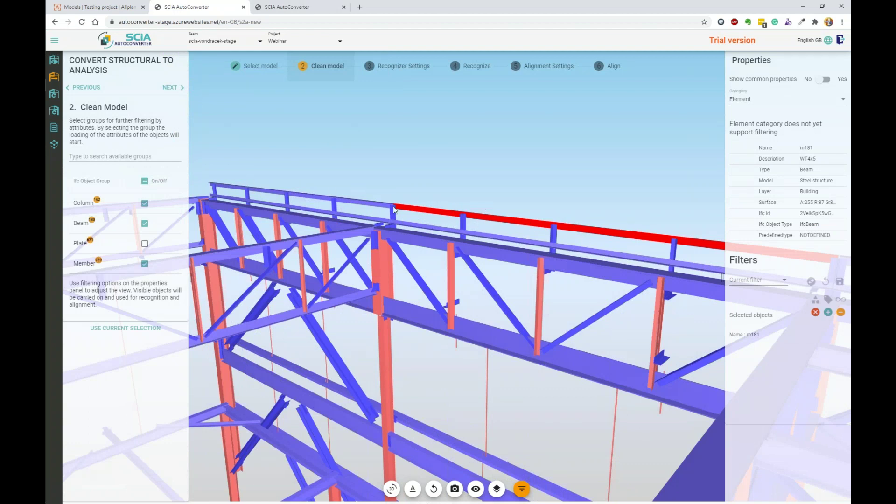
ctrl+click(368, 206)
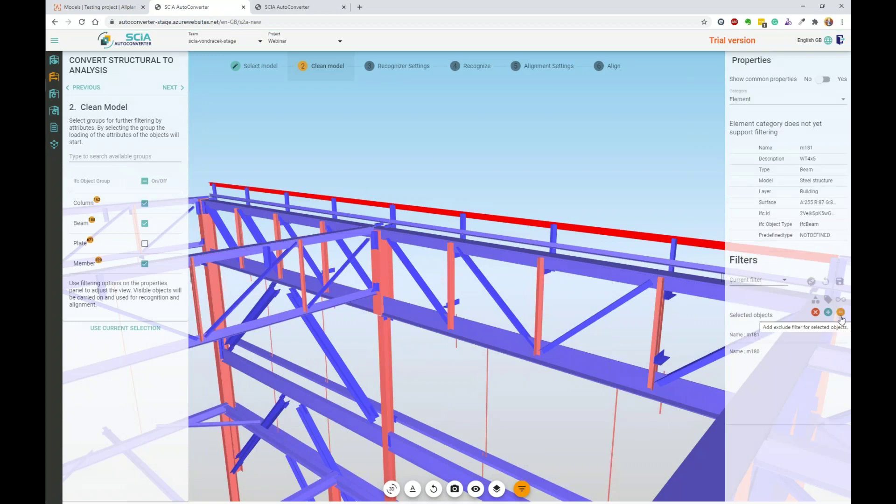
click(841, 312)
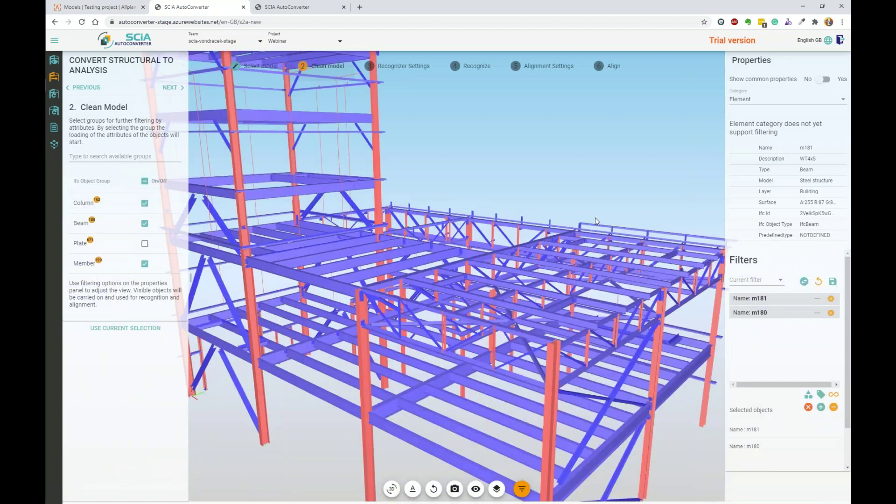
drag(596, 219, 509, 204)
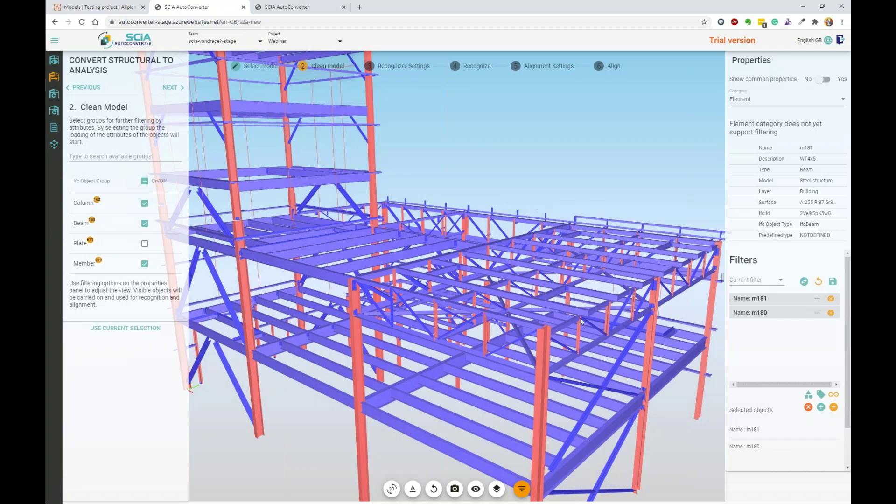
Add an exclude filter on Description WT4x5, taken from the Others properties of the remaining upper railing beam m183
click(595, 217)
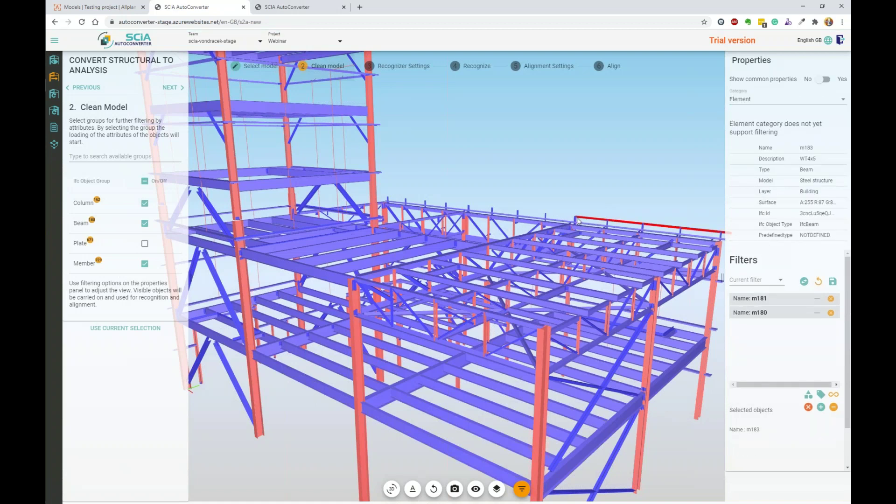
drag(652, 216, 669, 243)
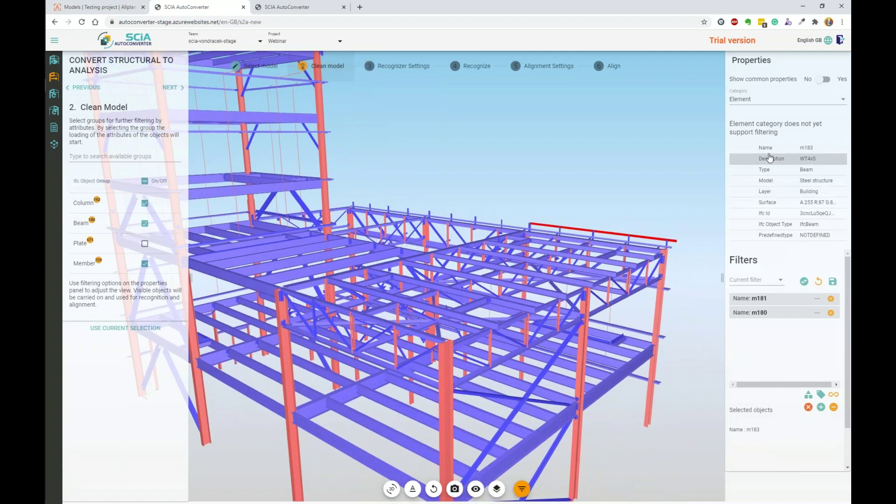
click(765, 107)
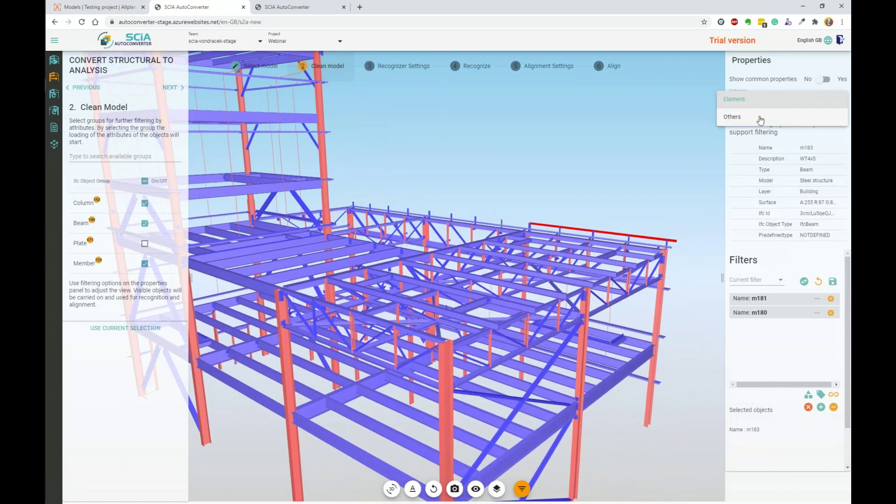
click(746, 115)
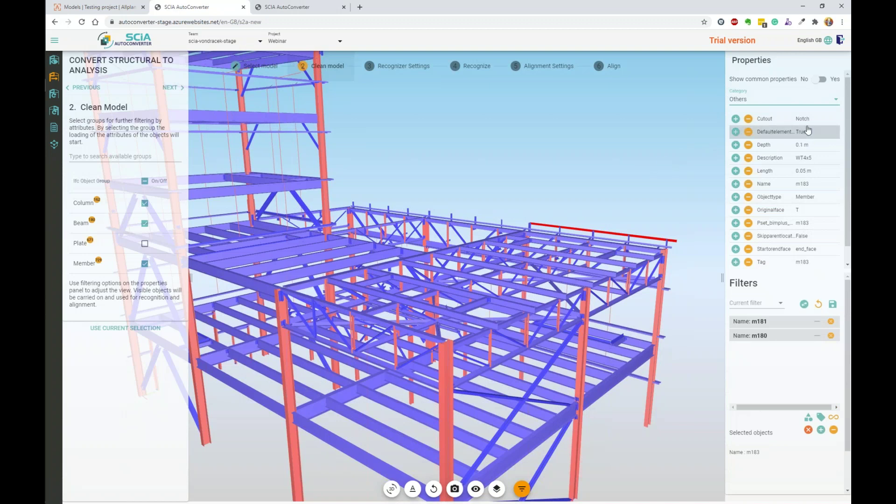
scroll(849, 144, down, 1)
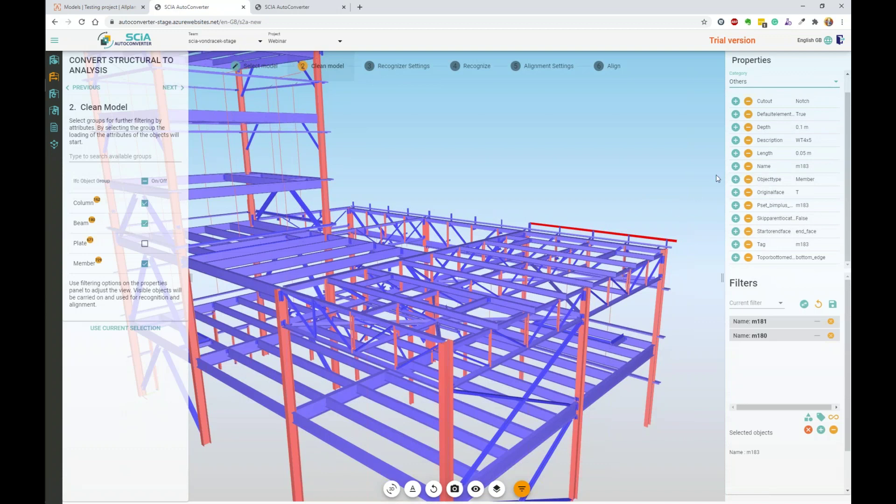
scroll(784, 167, up, 1)
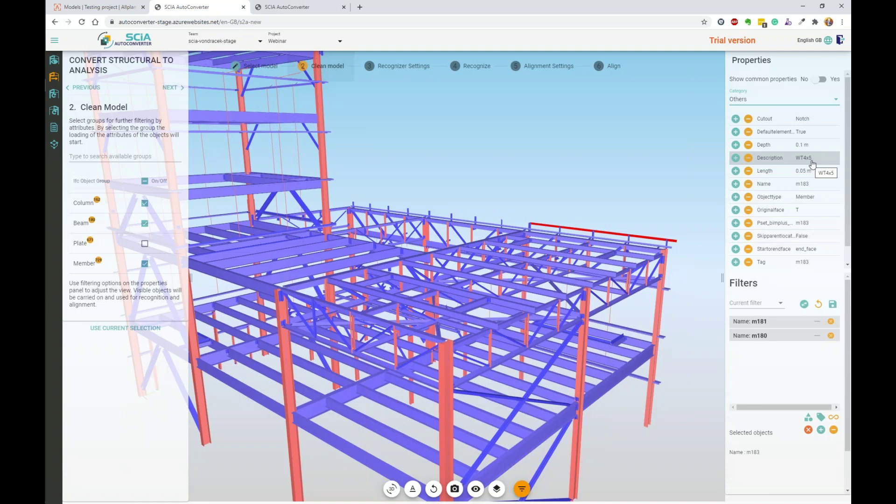
click(748, 158)
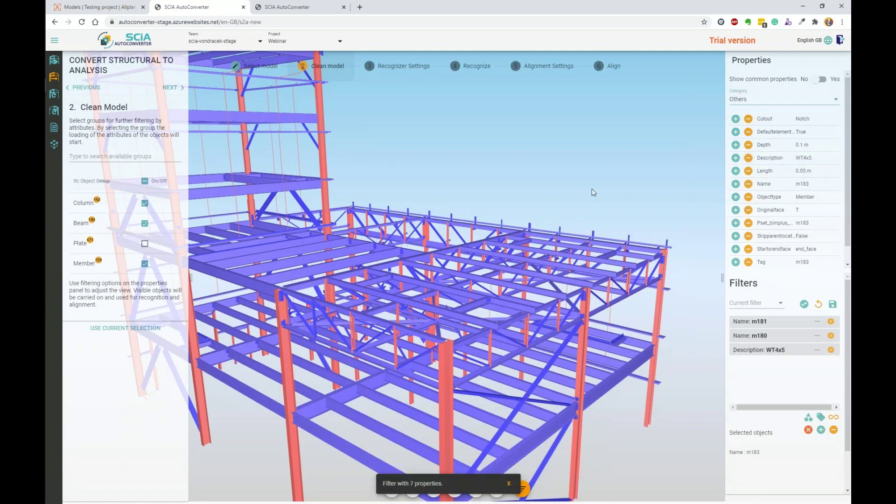
scroll(602, 196, down, 6)
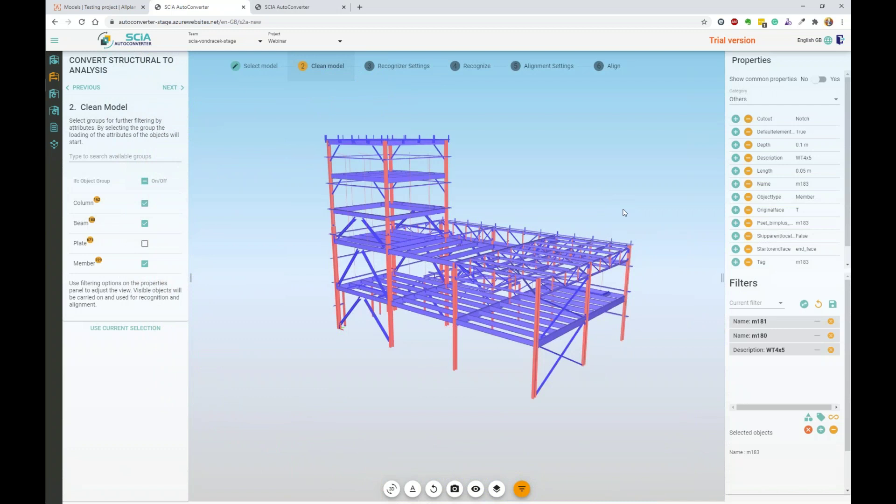
Invert the filter to review the excluded objects, clear the selection and switch back to the filtered model
click(804, 304)
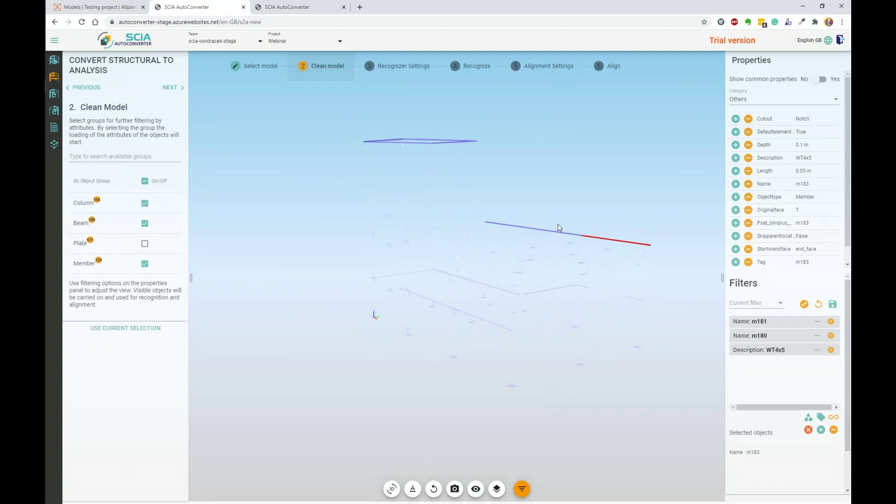
drag(503, 140, 476, 129)
drag(503, 160, 600, 201)
click(620, 209)
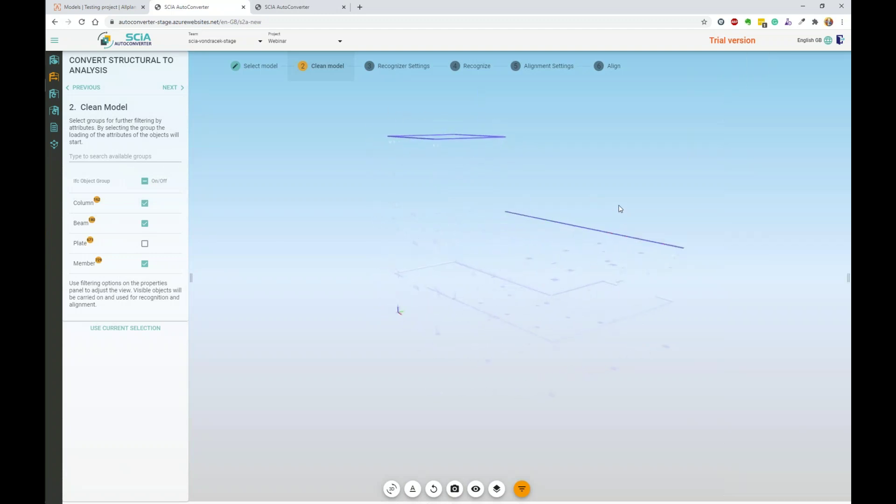
click(847, 278)
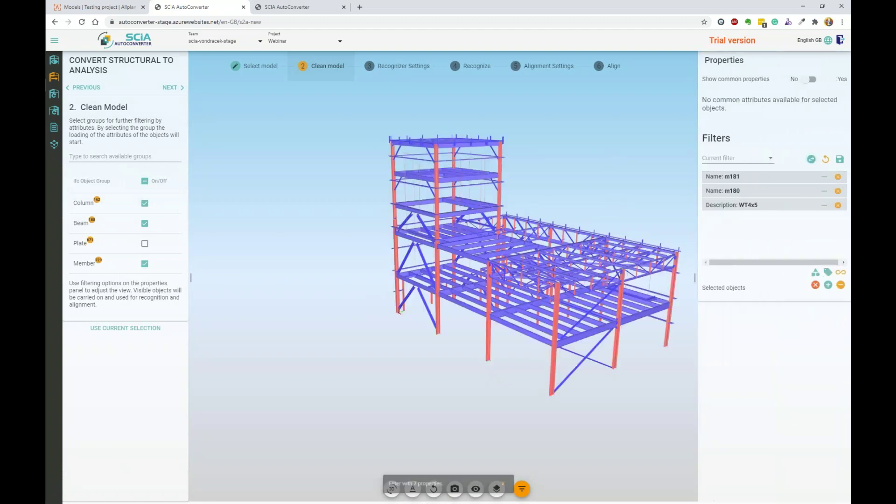
Load the saved filter 1 in place of the current filter and inspect the remaining members on the tower columns
middle_drag(551, 186, 522, 193)
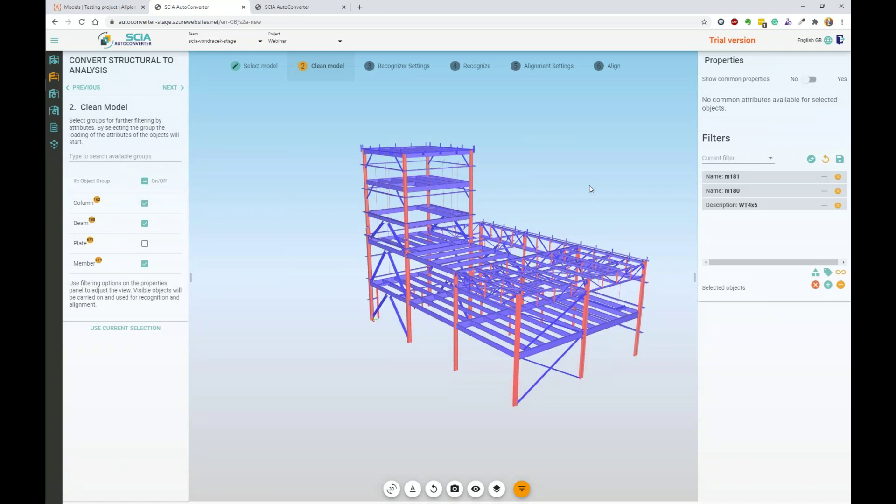
middle_drag(591, 189, 526, 186)
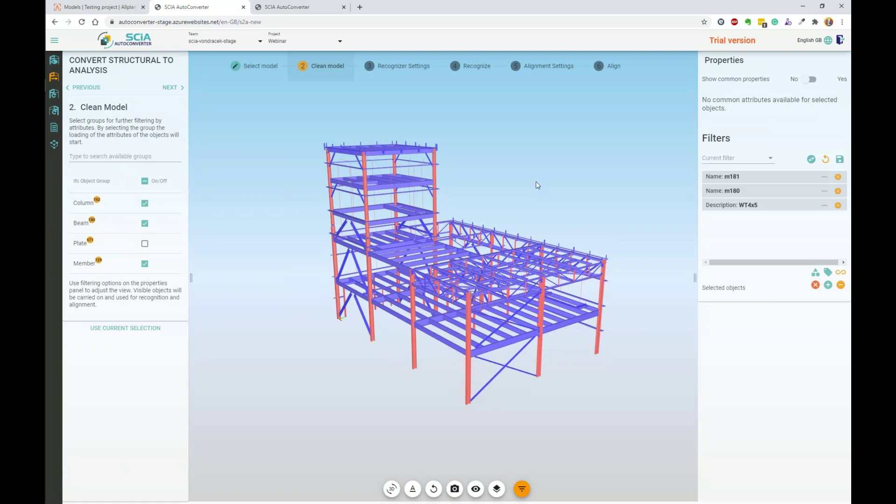
click(769, 155)
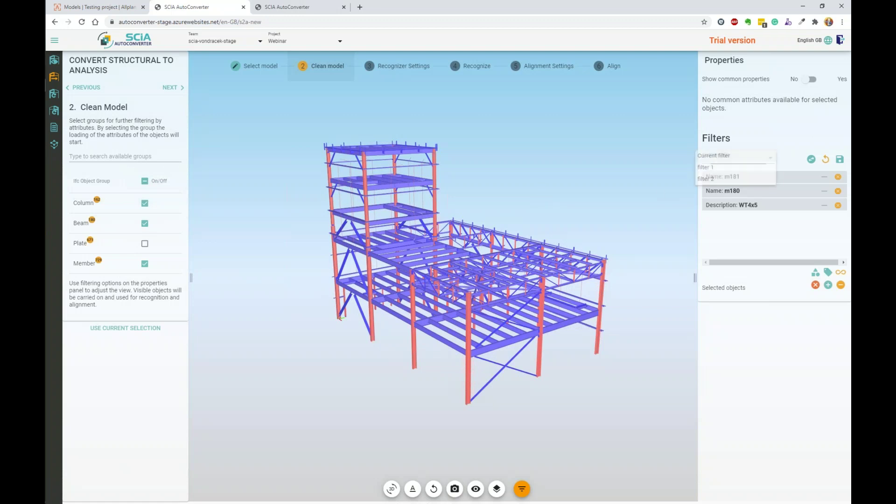
click(728, 170)
drag(562, 198, 602, 194)
scroll(746, 189, down, 1)
scroll(746, 189, up, 1)
drag(567, 201, 531, 217)
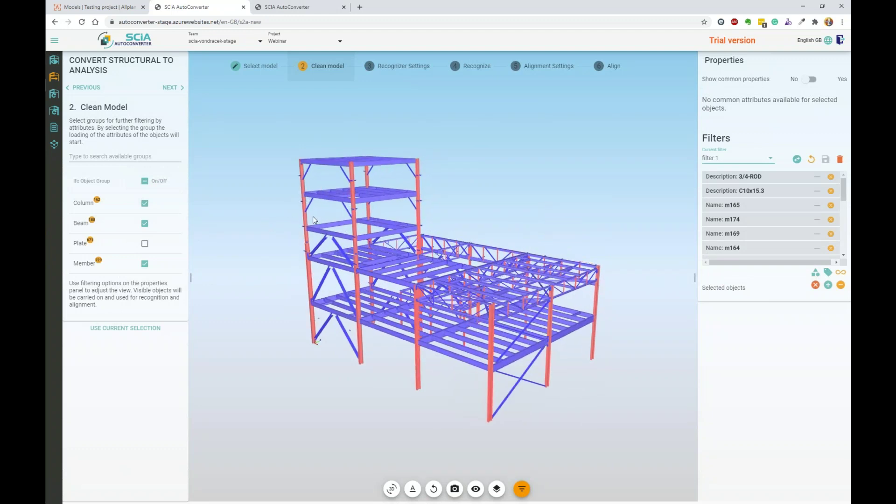
scroll(298, 204, up, 8)
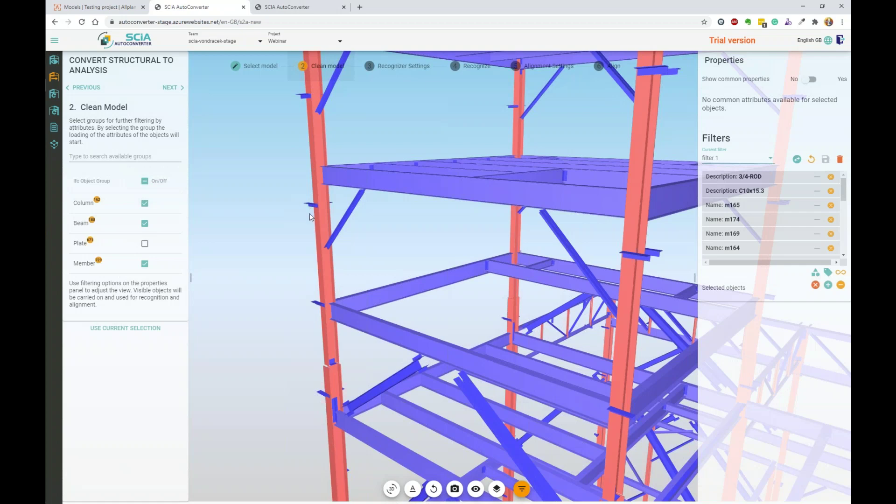
scroll(315, 210, down, 10)
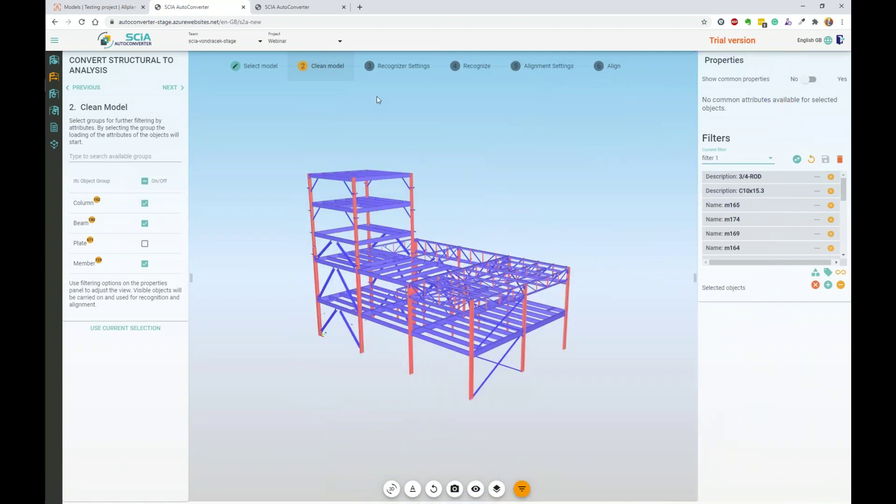
Proceed to the recognizer settings and add a new member group with the dimension 2D
click(388, 67)
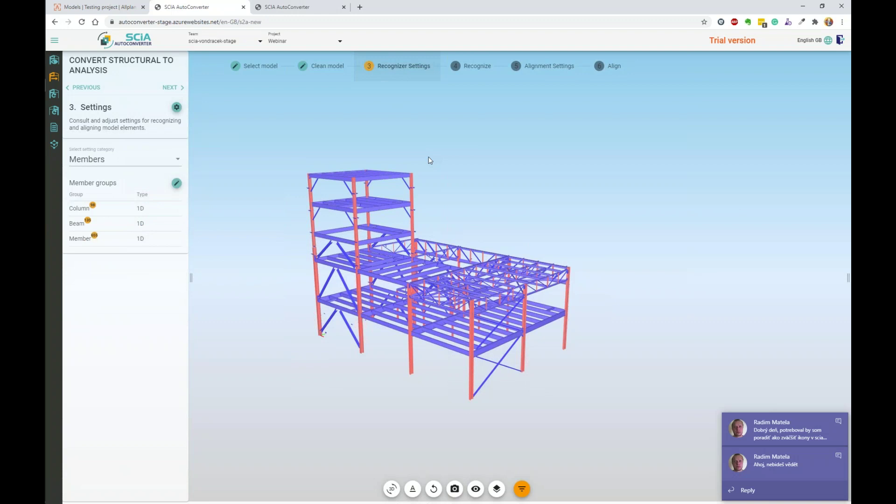
click(839, 420)
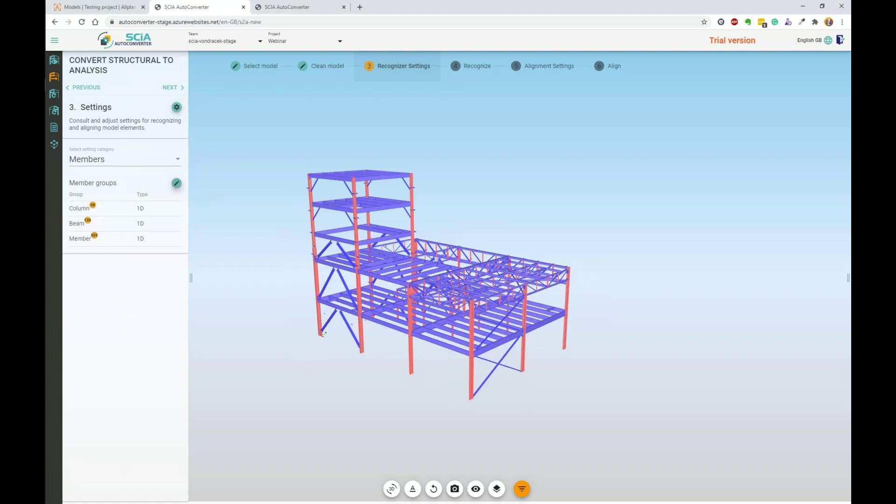
click(177, 183)
click(438, 186)
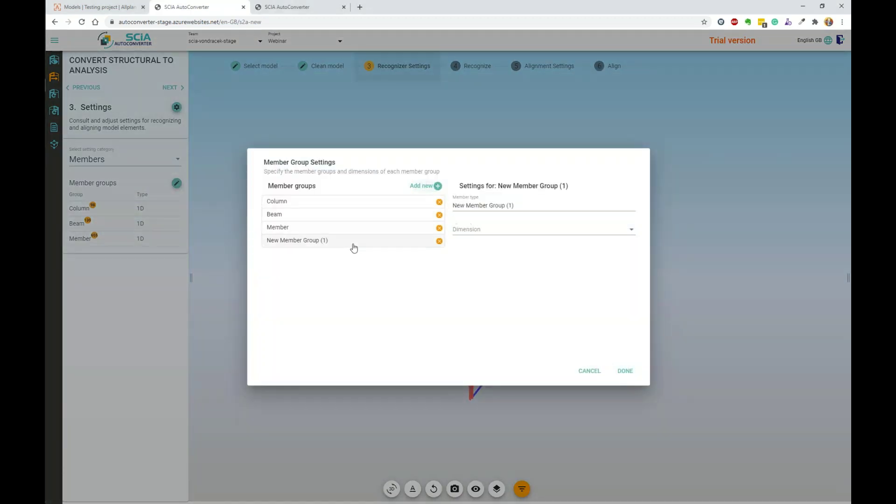
click(499, 231)
click(487, 247)
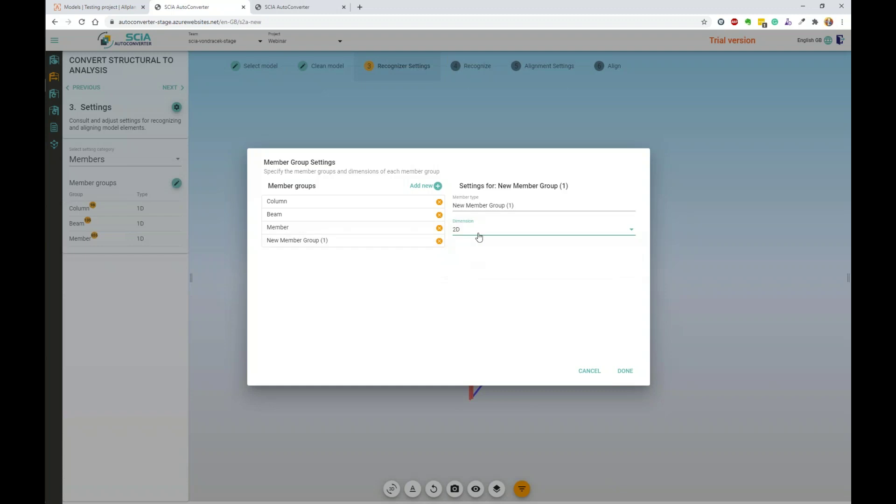
click(476, 236)
click(476, 235)
click(625, 371)
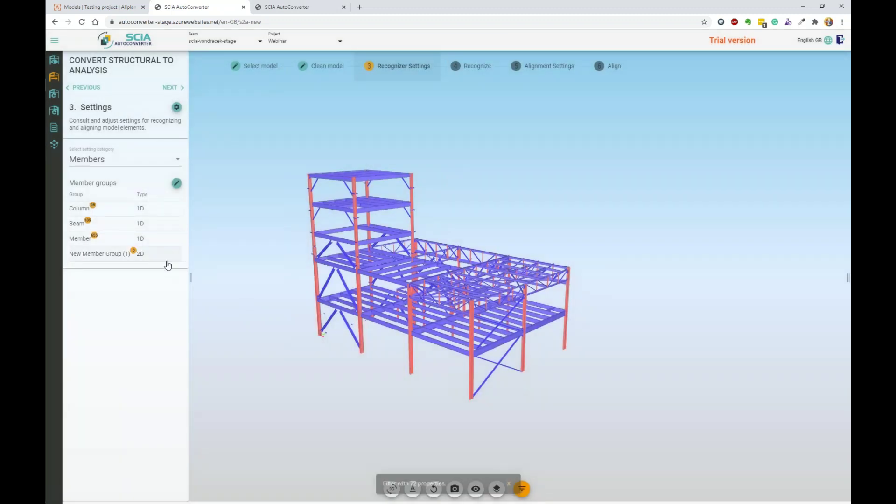
Review the new 2D member group with beam m69 selected, check the available setting categories and clear the beam selection
click(168, 264)
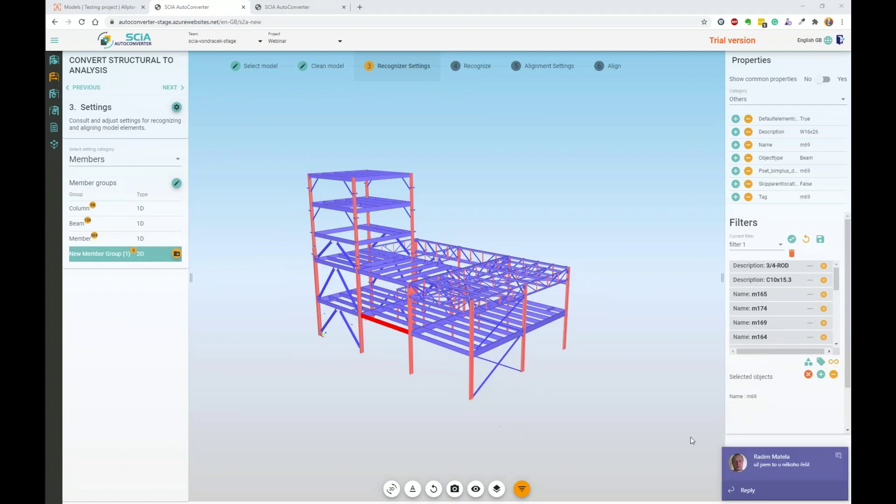
click(843, 458)
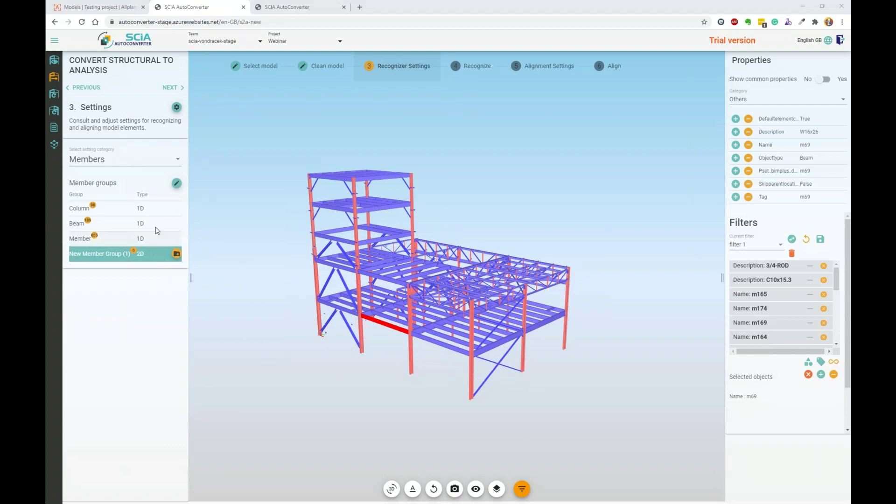
click(130, 164)
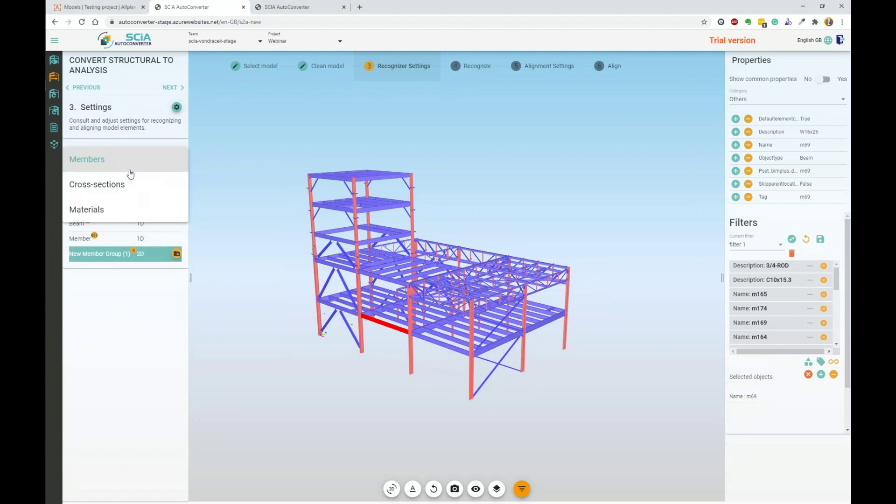
click(132, 163)
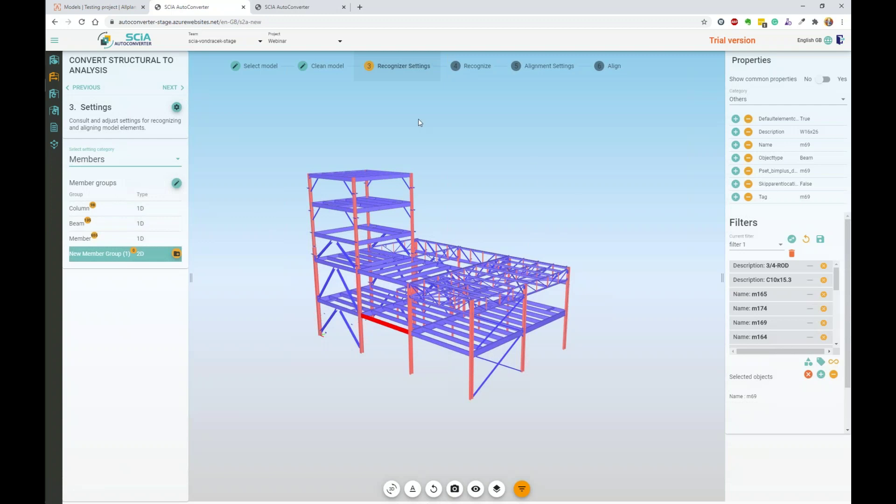
click(260, 215)
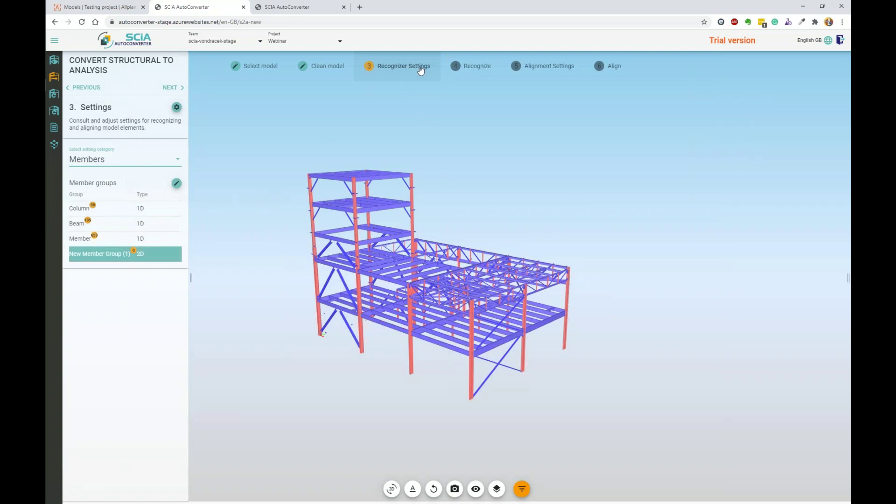
Switch the settings to cross-sections, remove the description mapping property and check the Description value of tower beam m190
click(119, 161)
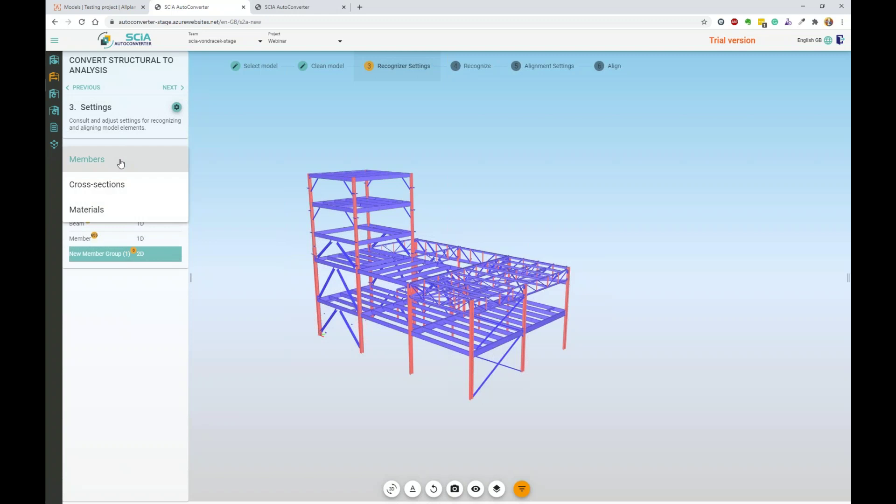
click(134, 185)
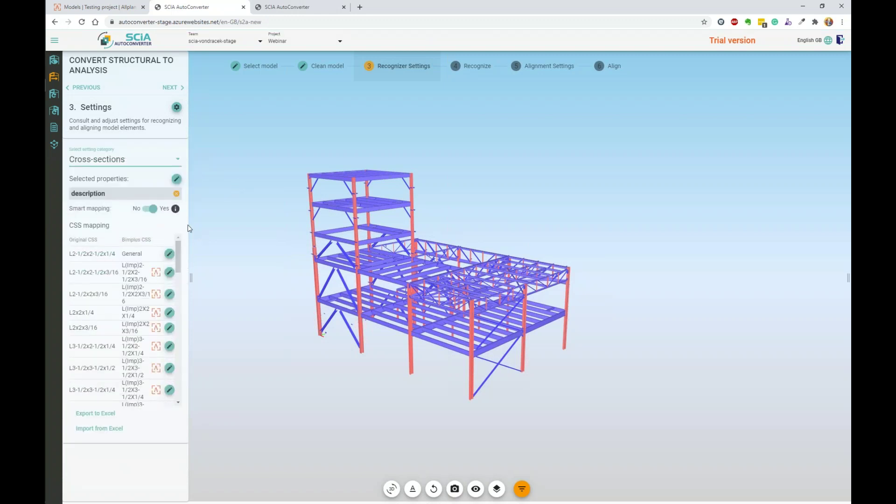
click(177, 194)
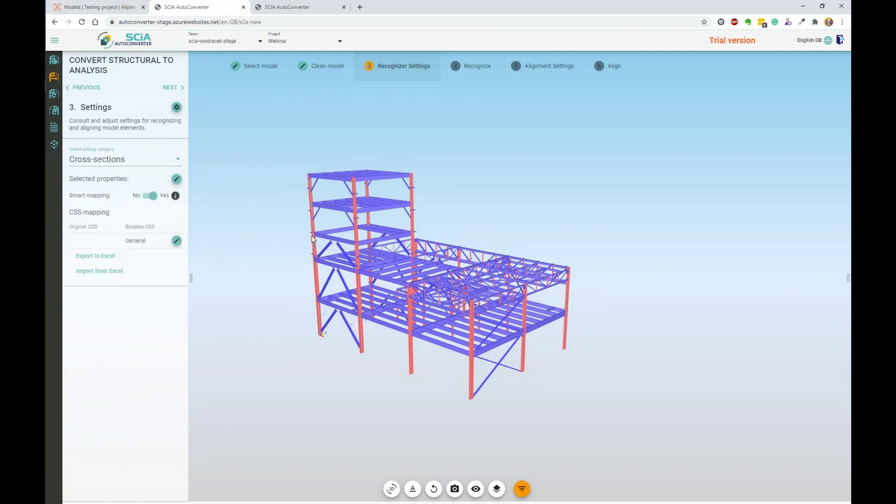
scroll(312, 239, up, 3)
click(338, 229)
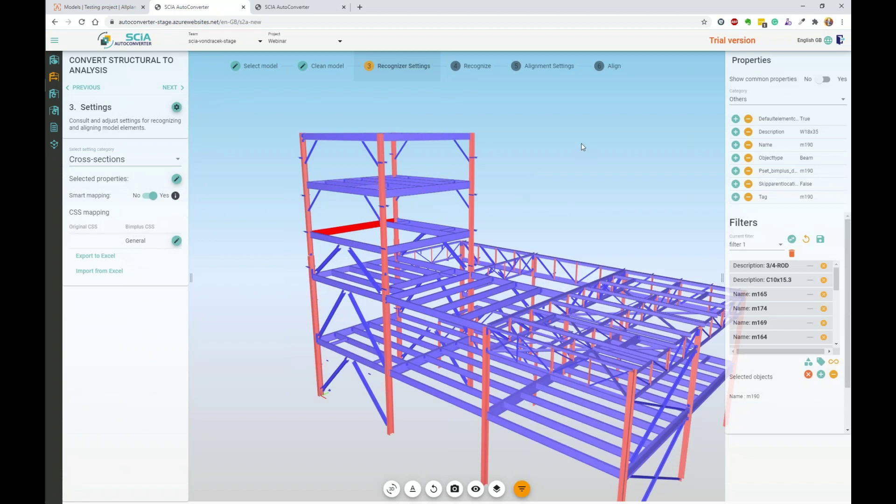
drag(759, 132, 822, 137)
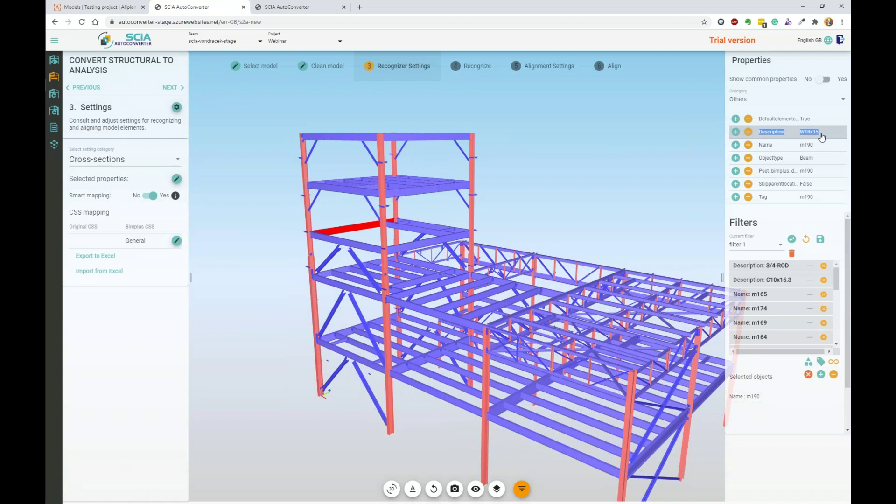
Add Description as the property used for the cross-section mapping, checking its content preview
click(176, 179)
click(412, 282)
scroll(401, 326, down, 3)
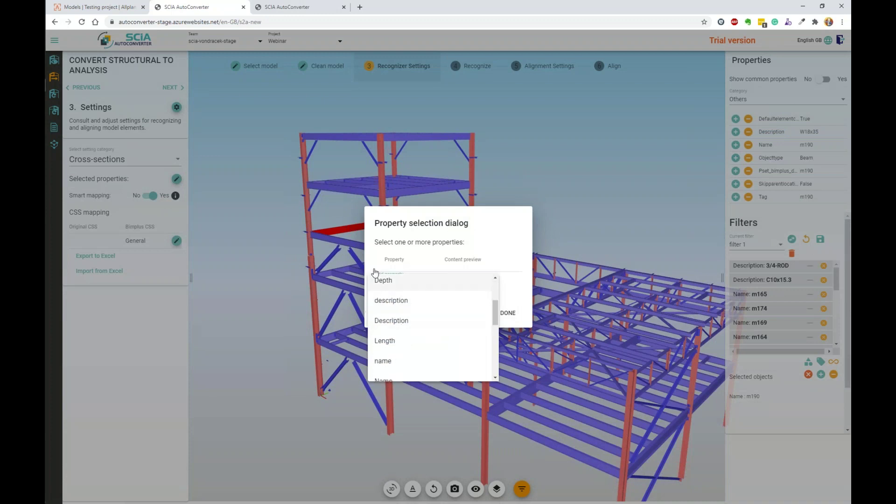
click(410, 320)
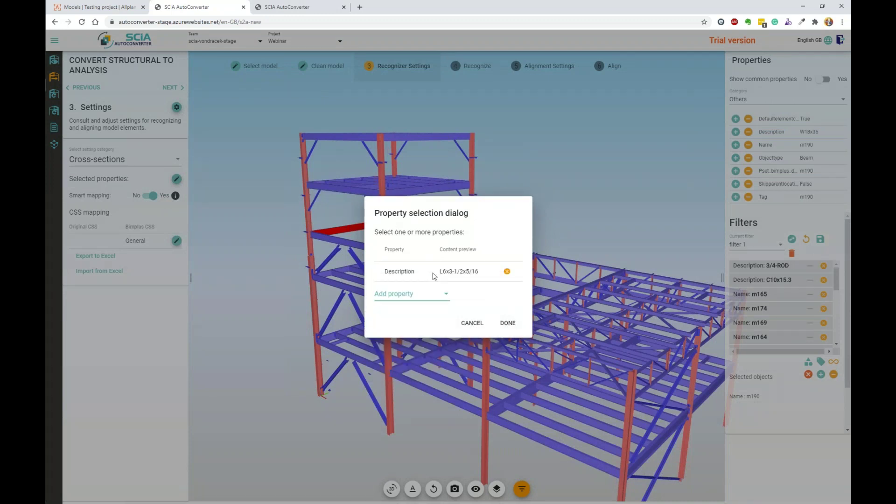
drag(440, 271, 477, 271)
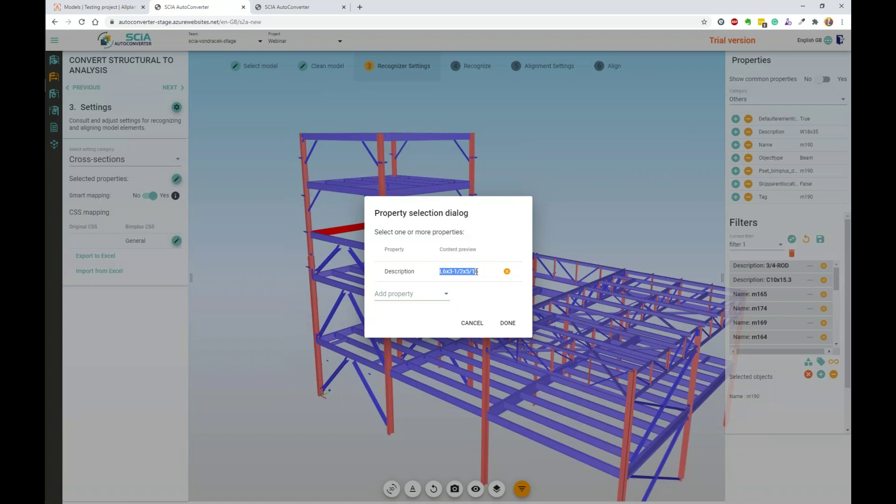
click(507, 323)
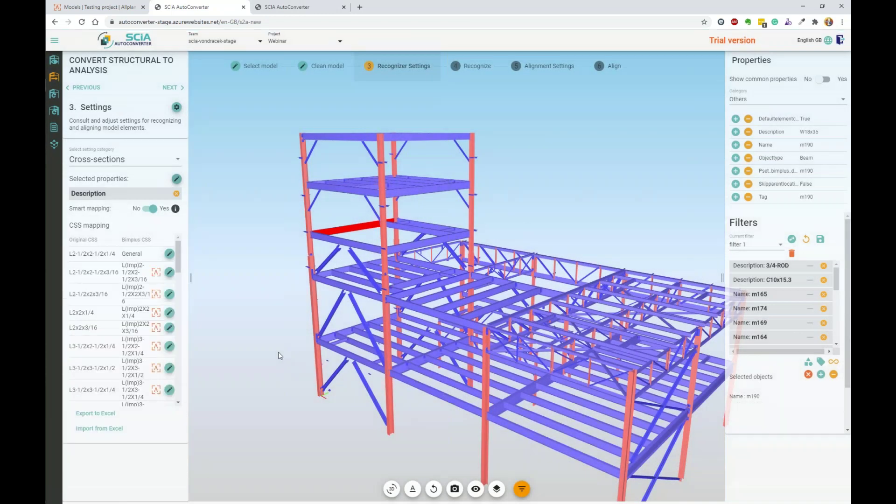
Widen the cross-section mapping table, highlight the members using L2x2x1/4 and turn on the transparent display
drag(179, 257, 244, 258)
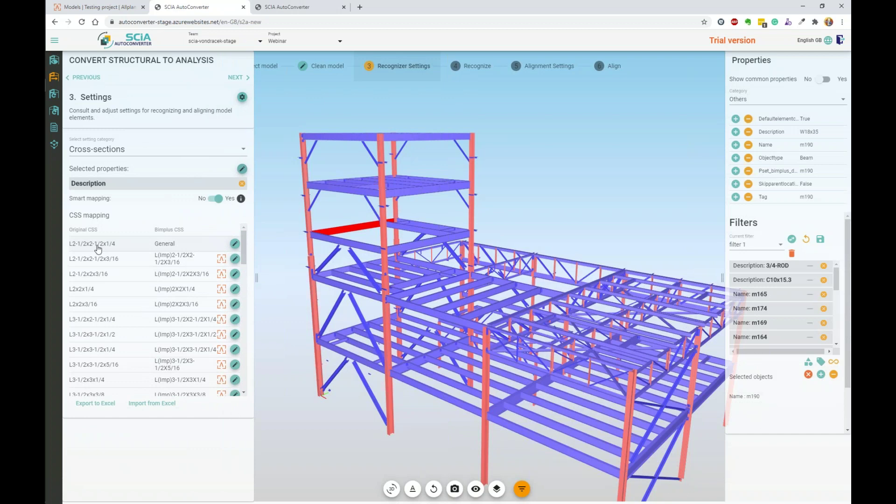
click(99, 257)
click(109, 276)
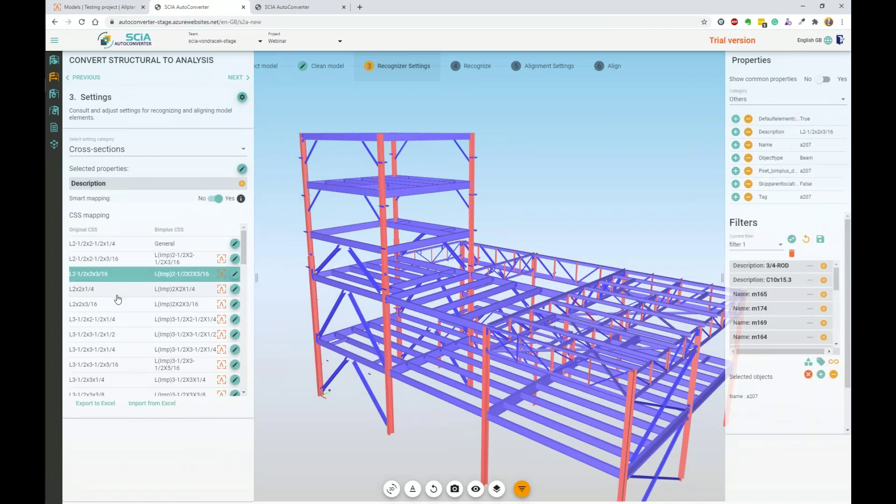
click(112, 290)
click(498, 493)
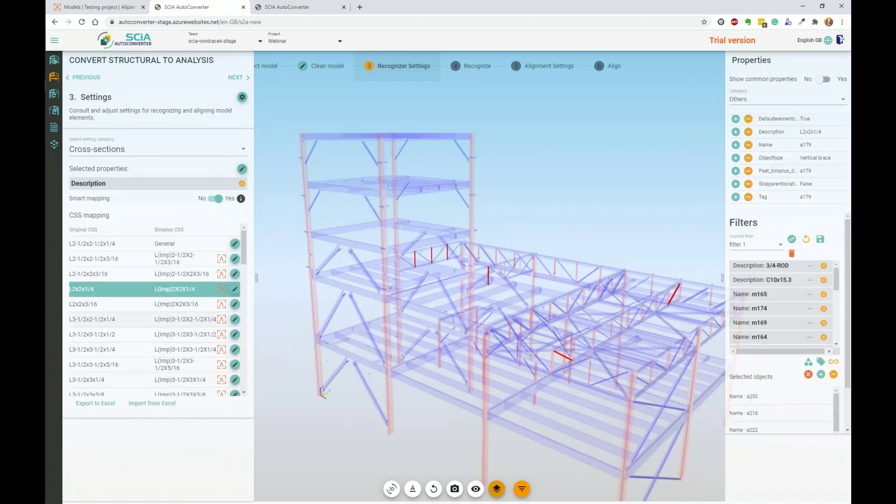
Highlight the members of each mapped cross-section from L2x2x3/16 down to L3-1/2x3x3/8 to see where they are used
click(124, 303)
click(131, 321)
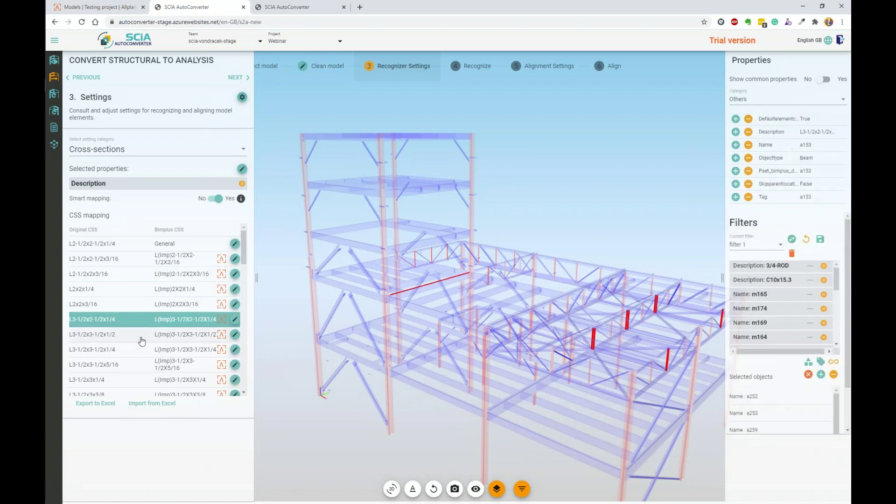
click(140, 335)
click(127, 350)
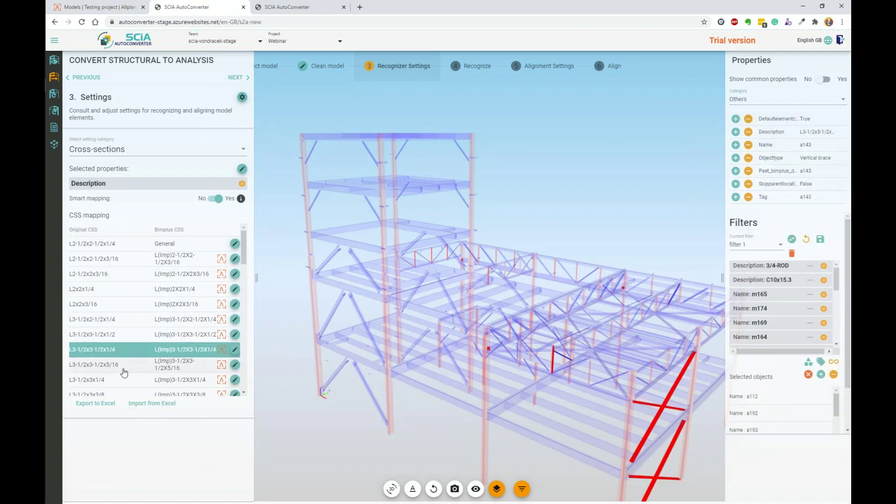
click(123, 366)
click(122, 380)
click(112, 311)
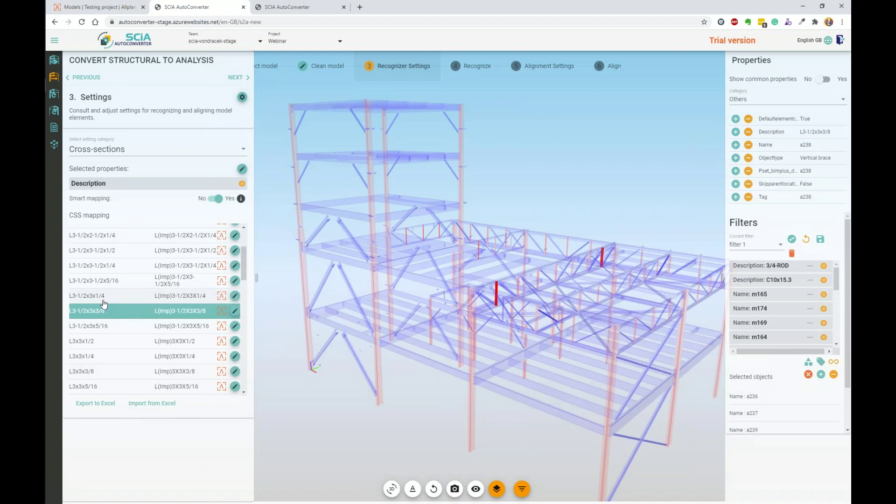
View the cross-section types available for remapping L3-1/2x3x3/8, dismiss the selection and review the further mappings
scroll(130, 304, up, 1)
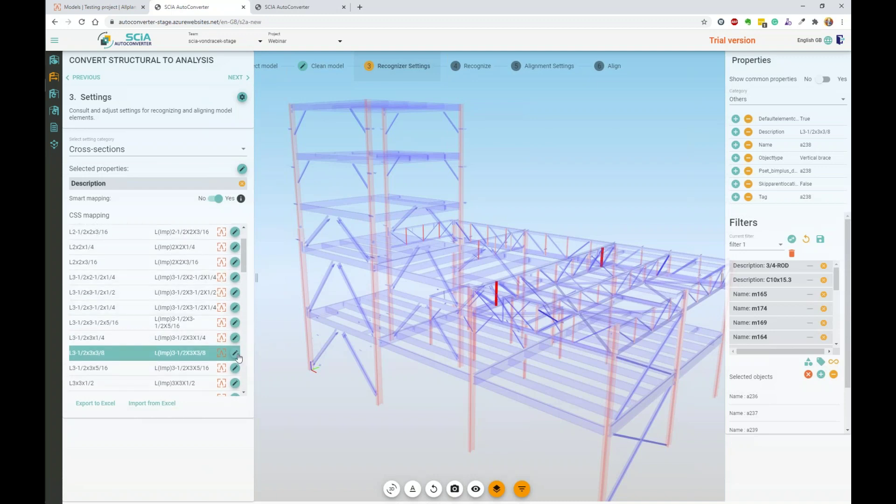
click(235, 353)
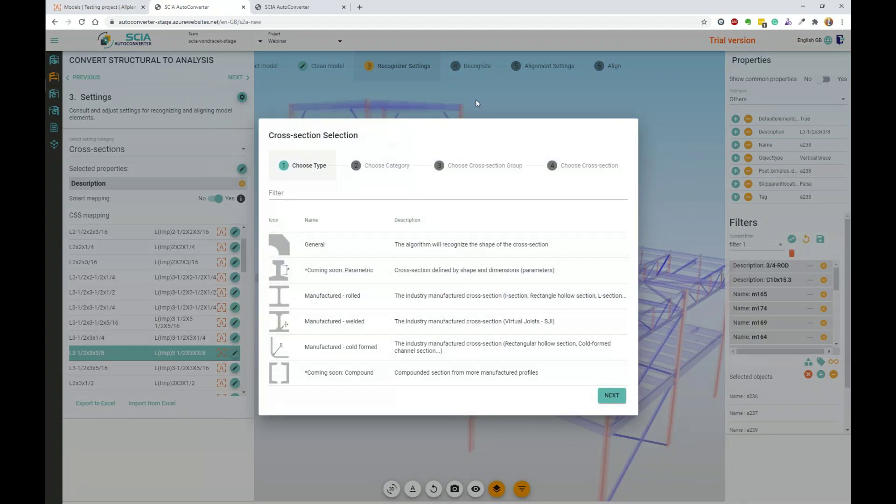
click(547, 104)
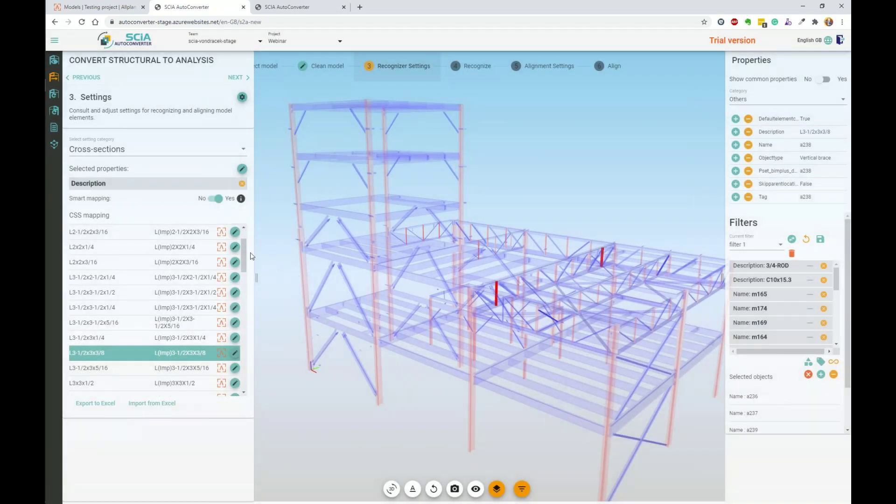
drag(244, 255, 249, 292)
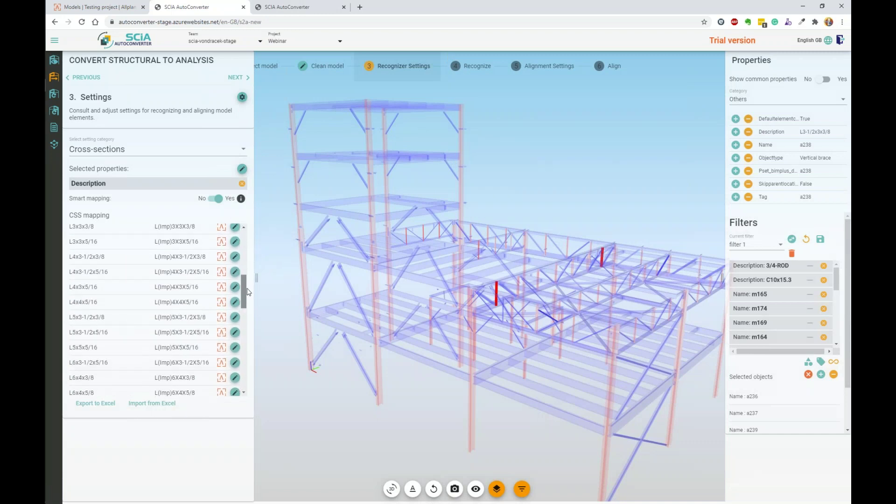
Locate the members using L2-1/2x2-1/2x3/16 and L2-1/2x2-1/2x1/4, and filter out those with L2-1/2x2-1/2x1/4, mapped to General
drag(248, 289, 243, 239)
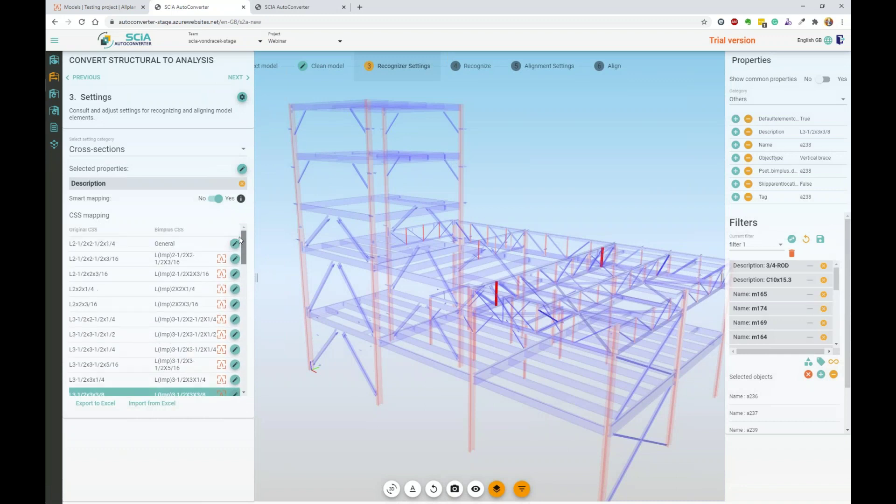
click(180, 259)
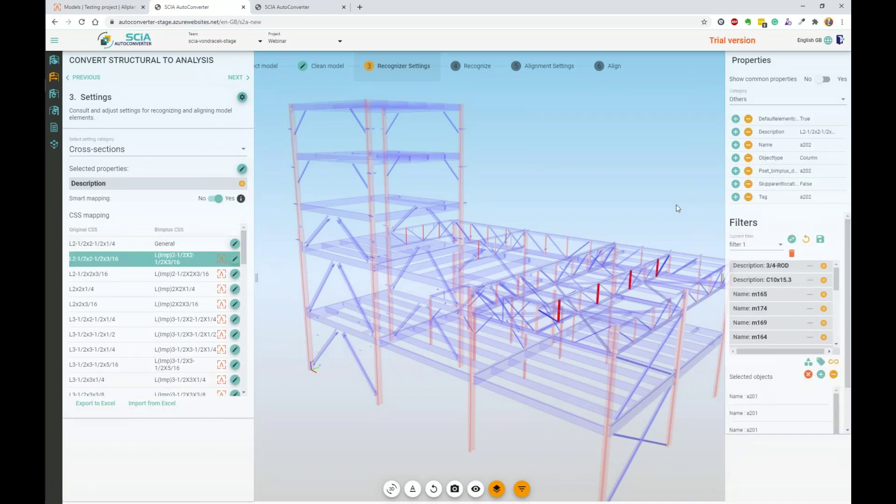
click(179, 247)
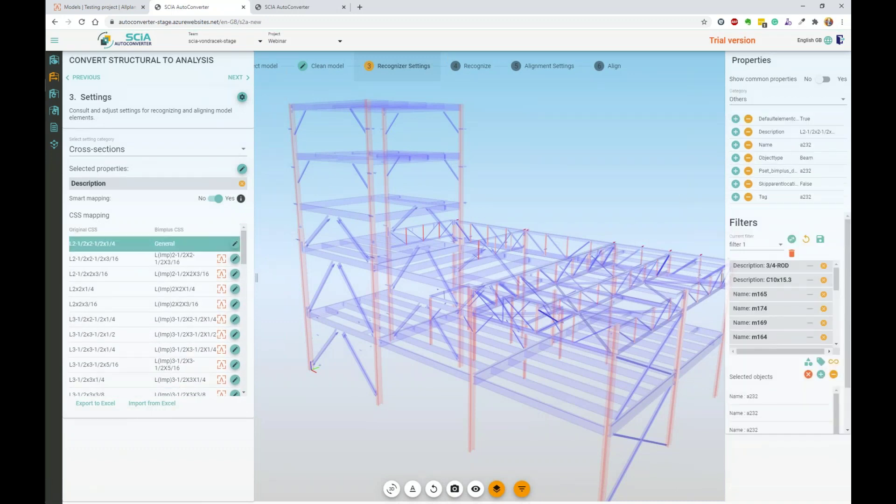
drag(558, 195, 556, 194)
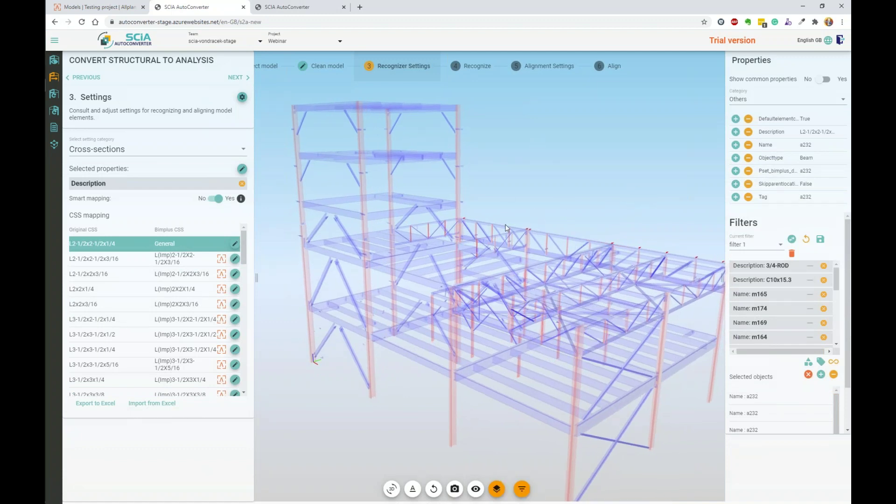
drag(556, 209, 676, 274)
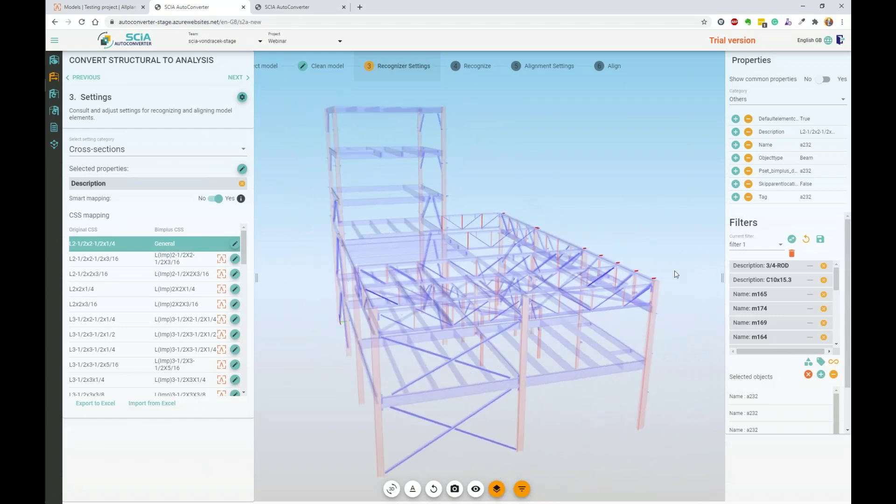
scroll(657, 275, up, 10)
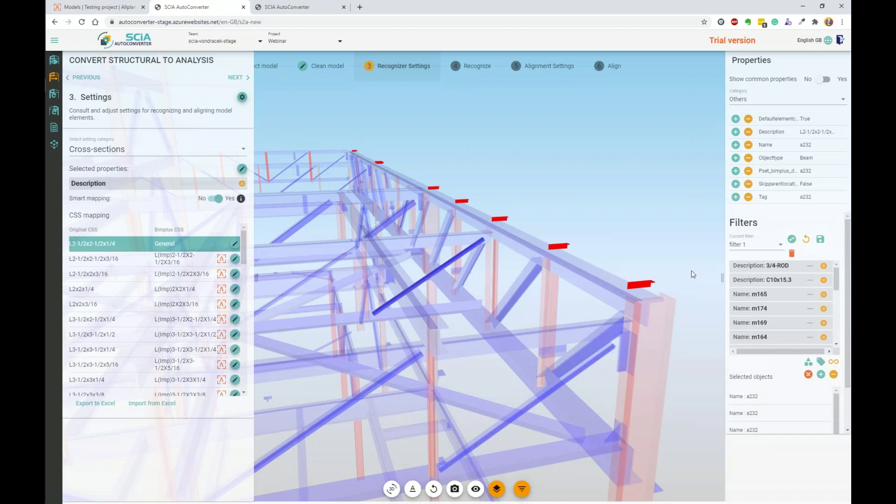
click(833, 374)
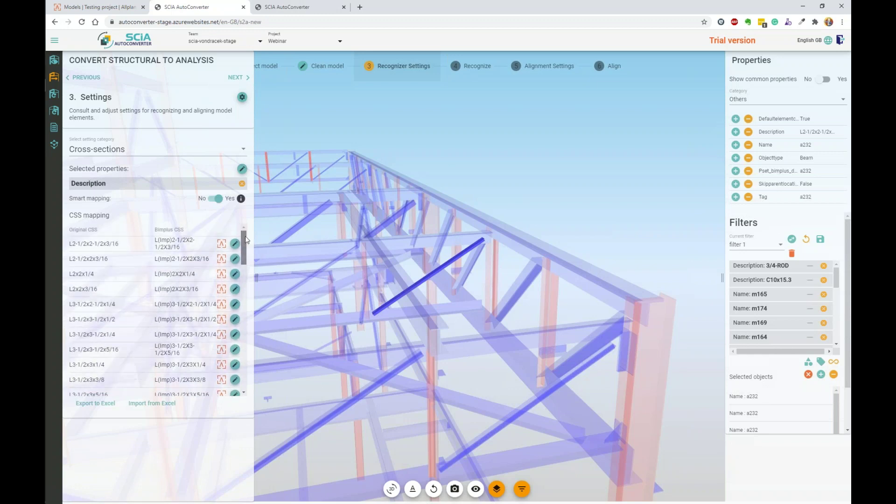
scroll(284, 370, down, 5)
middle_drag(343, 306, 707, 243)
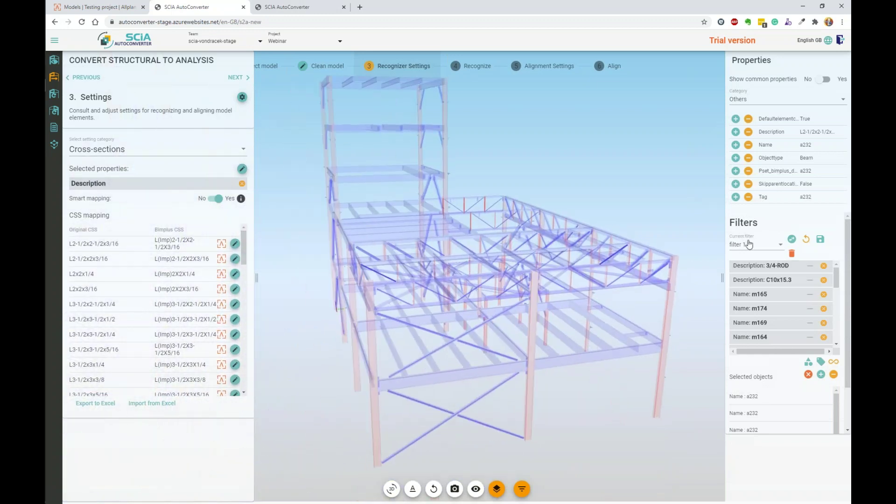
Switch the recognizer settings to the Materials category and turn off the transparent display of the model
click(165, 152)
click(127, 181)
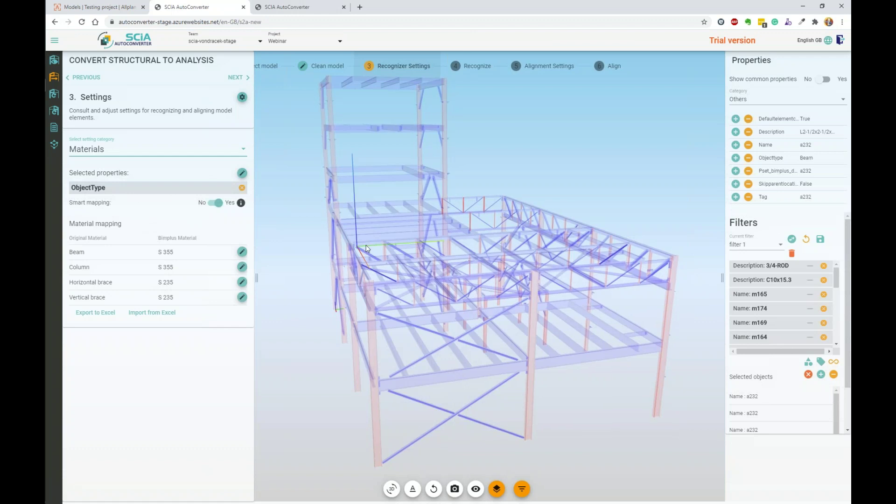
drag(375, 250, 401, 252)
click(497, 489)
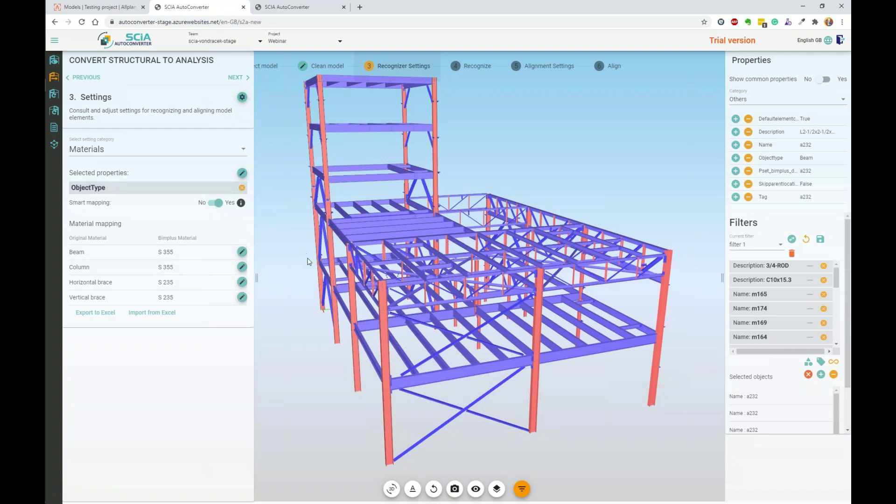
Highlight the members of the Column, Horizontal brace, Vertical brace and Beam material mappings in turn, and clear the selection
click(175, 267)
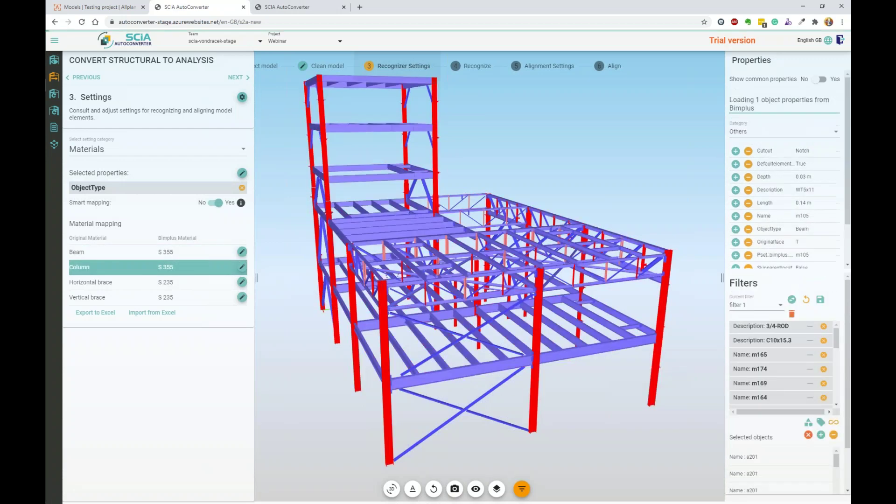
click(186, 282)
click(186, 297)
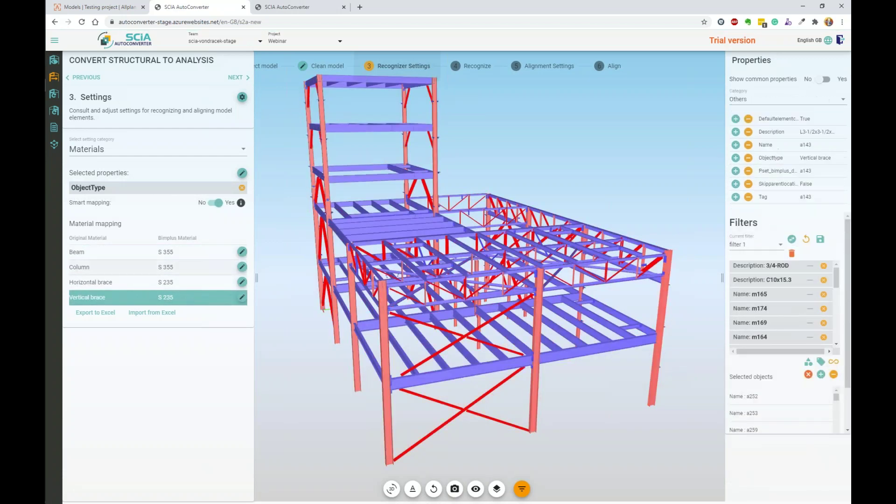
click(166, 252)
click(267, 220)
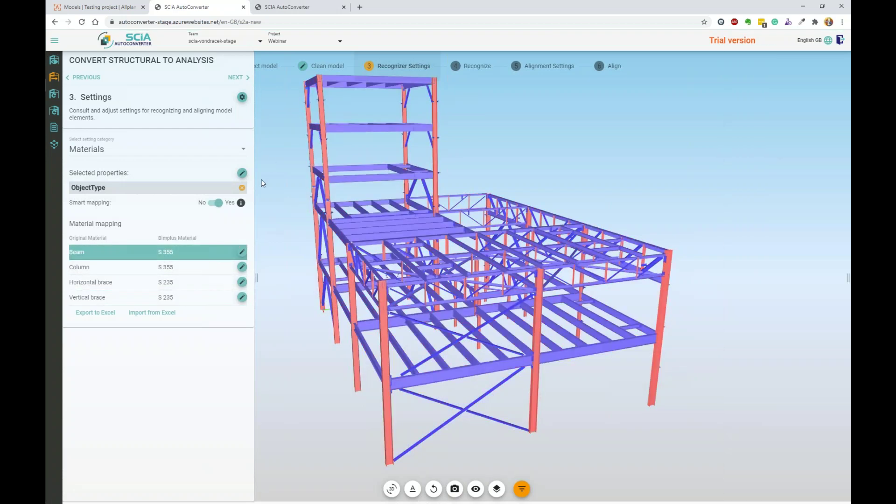
Widen the properties and filters area and switch the current filter to filter 2, checking the resulting model
click(847, 277)
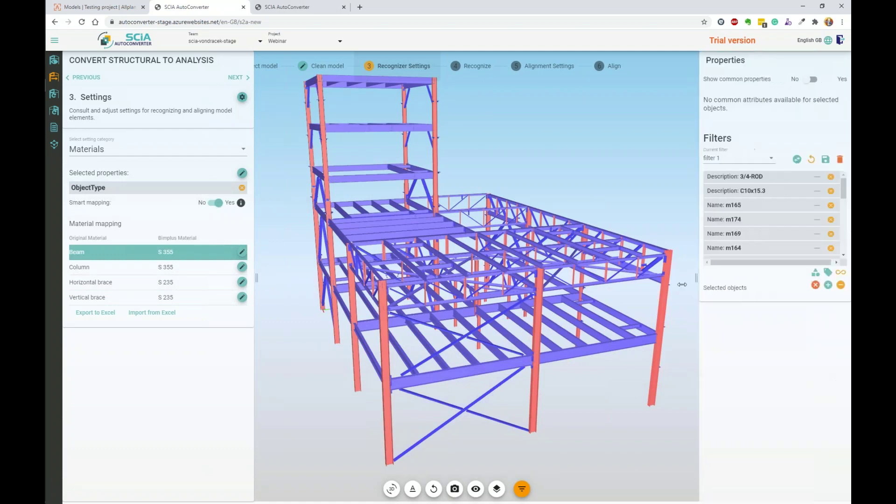
click(716, 164)
click(719, 167)
drag(491, 176, 502, 192)
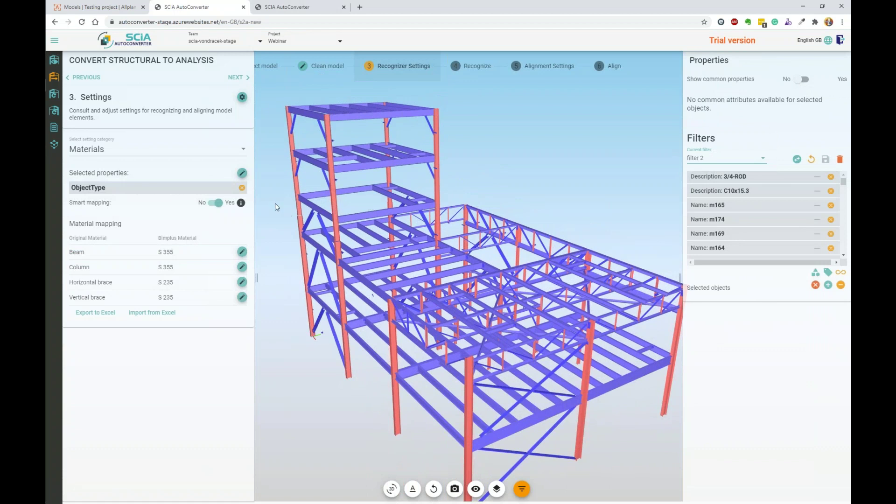
scroll(335, 180, up, 5)
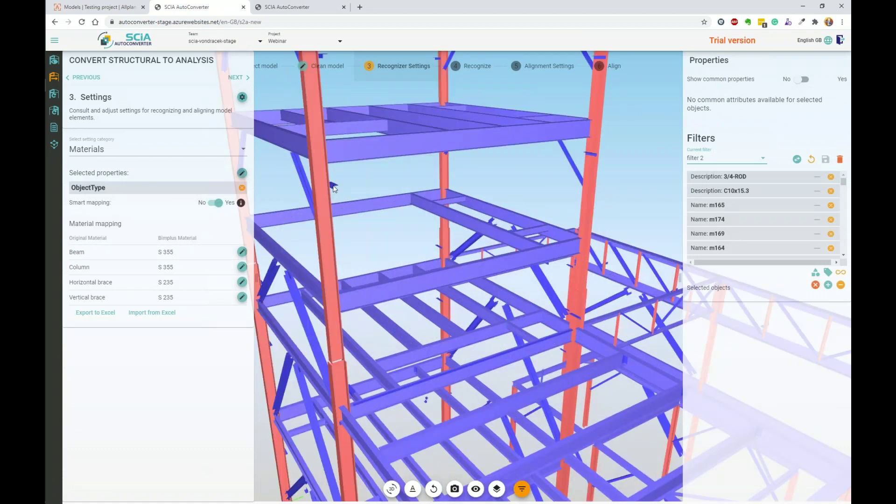
scroll(329, 183, down, 6)
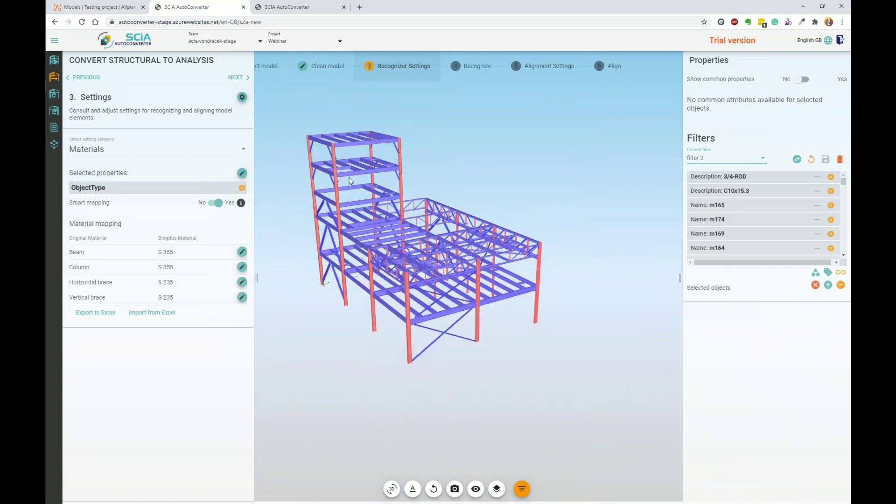
middle_drag(355, 189, 373, 211)
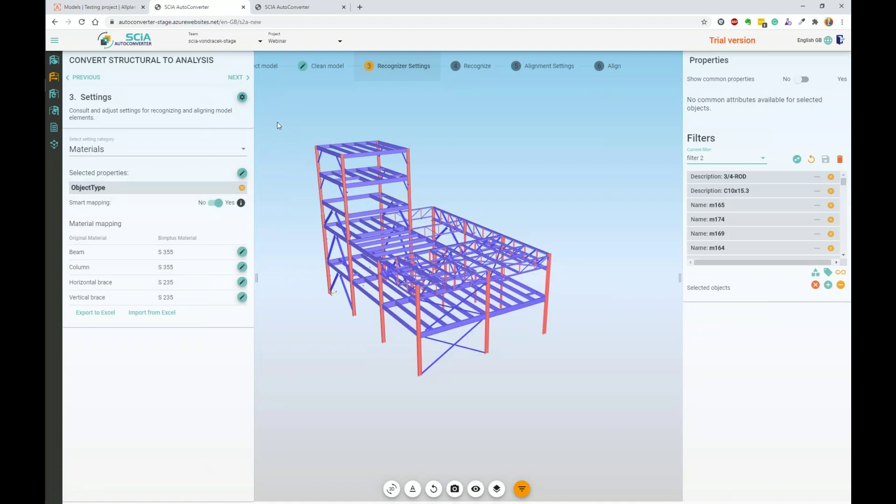
Set the minimal 1D size to 0.8 m in the general recognize settings
click(242, 97)
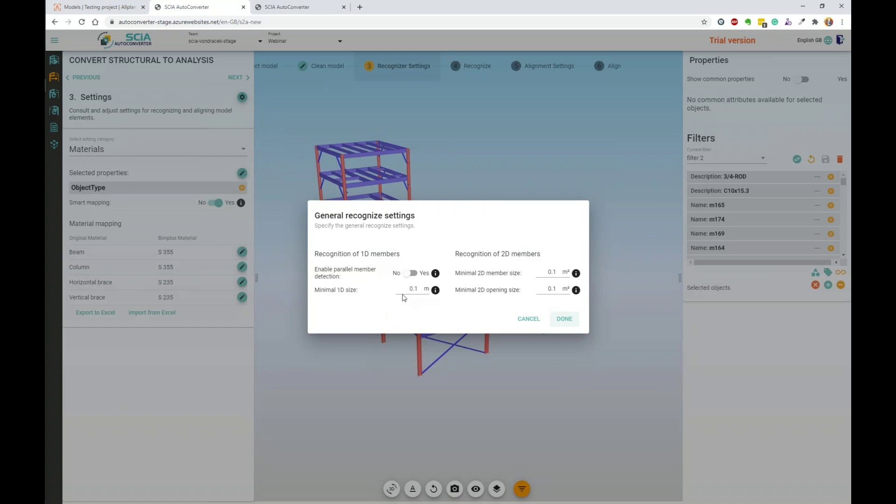
double_click(420, 290)
text(0)
click(414, 310)
Read the explanation of parallel member detection, enable the option and accept the general recognize settings
click(436, 273)
scroll(448, 275, down, 3)
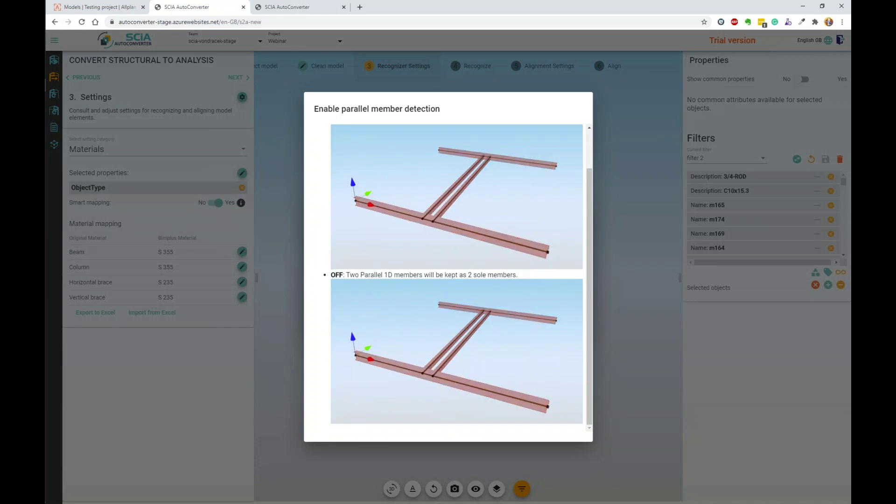
scroll(448, 276, up, 2)
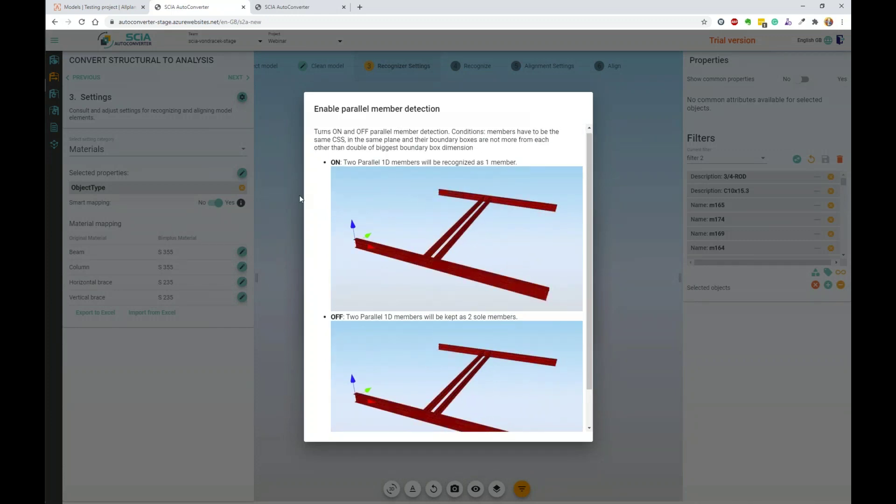
click(286, 264)
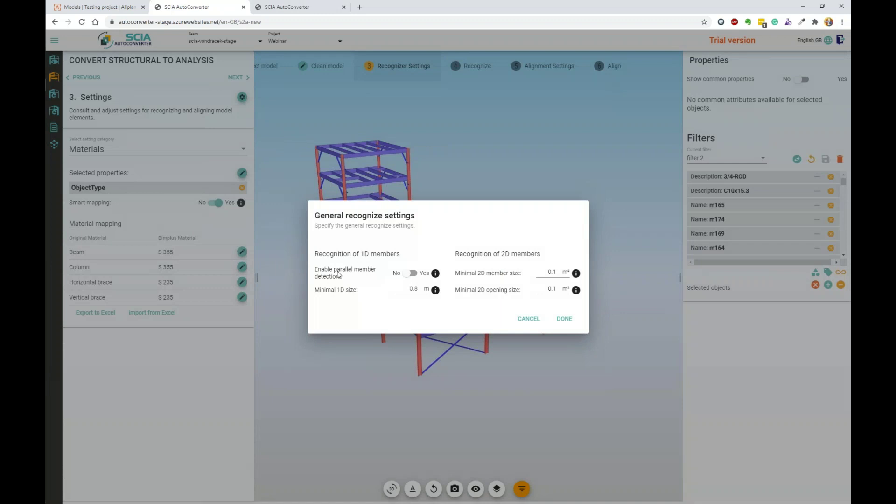
click(411, 275)
click(569, 323)
Examine the paired angles of the lower vertical cross-bracing by selecting each parallel profile, and return to the whole model
scroll(468, 352, up, 6)
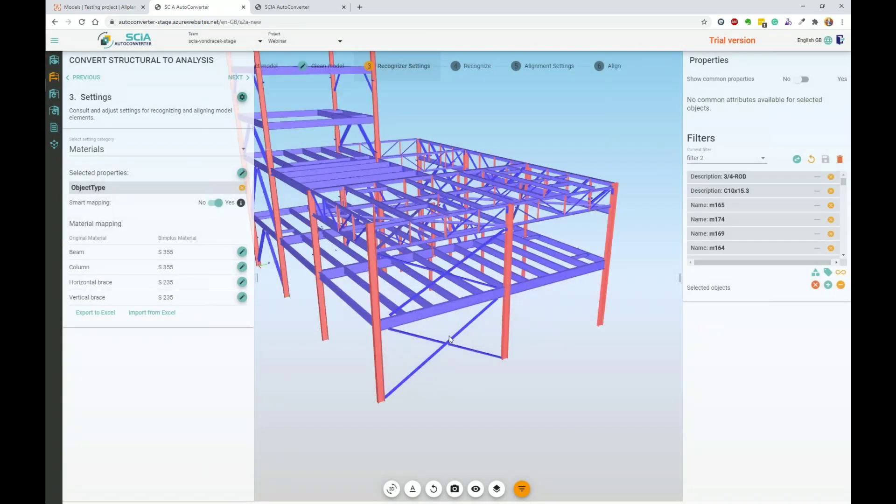
scroll(448, 348, up, 8)
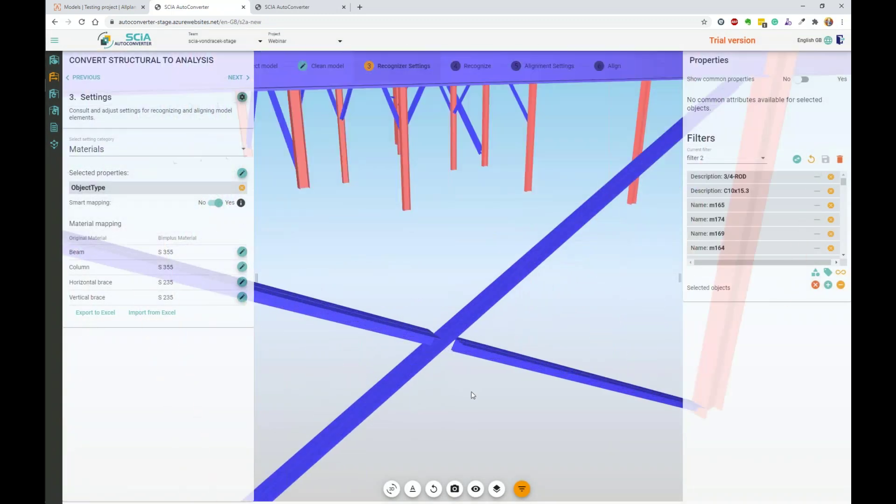
drag(300, 397, 323, 369)
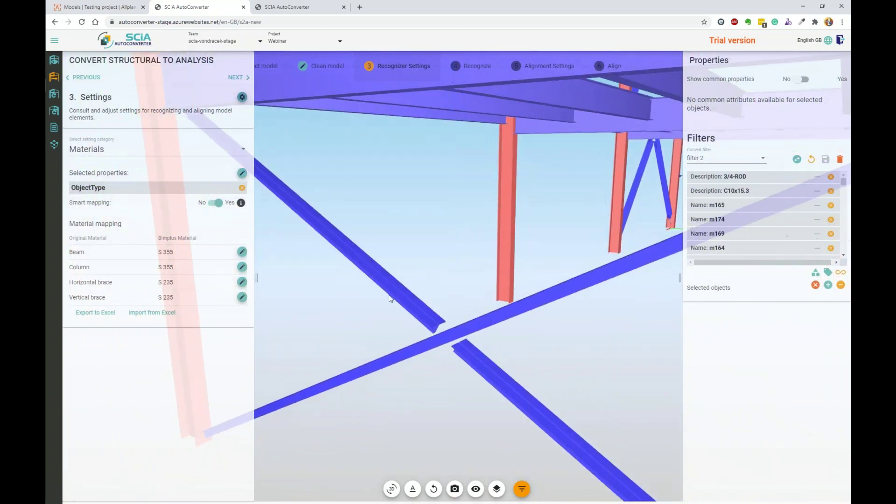
click(425, 304)
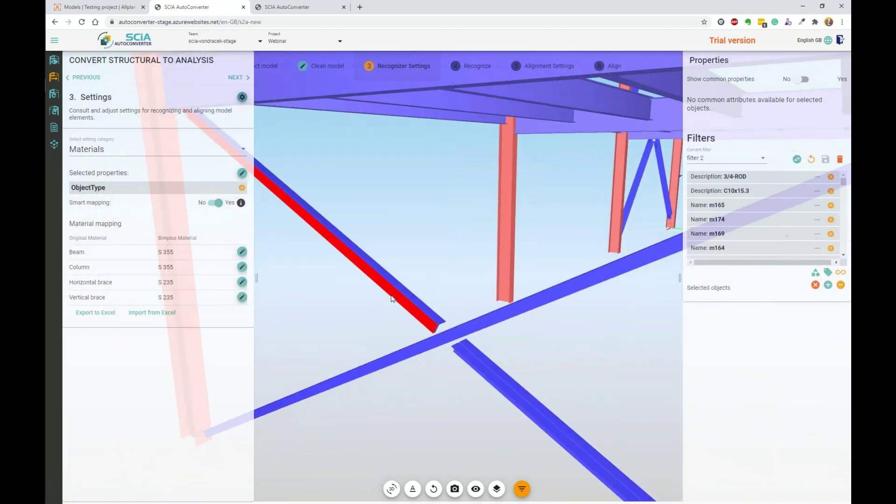
click(425, 305)
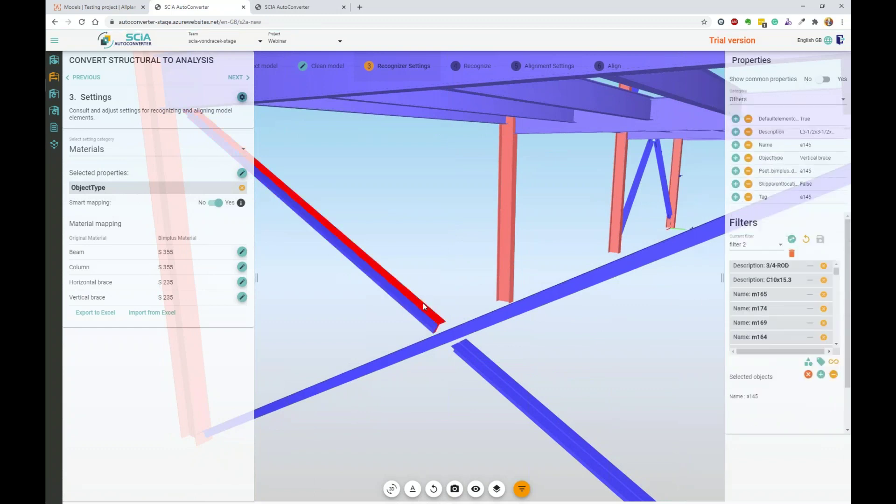
click(416, 308)
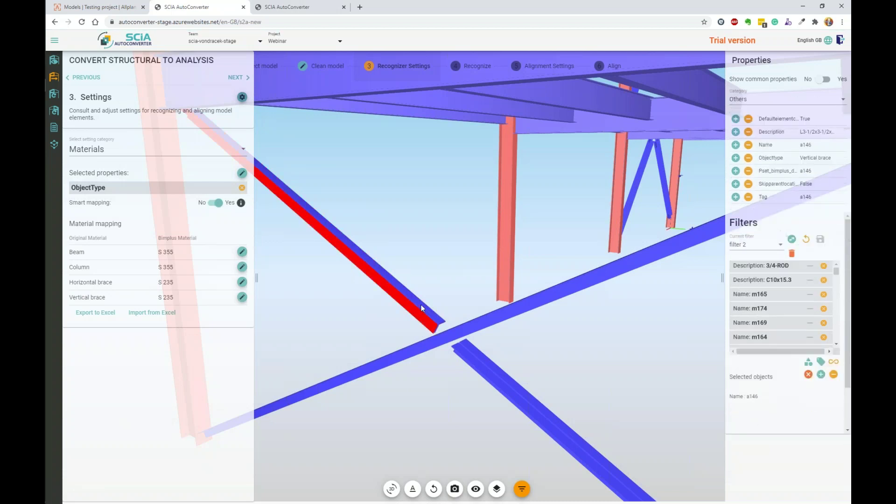
click(421, 306)
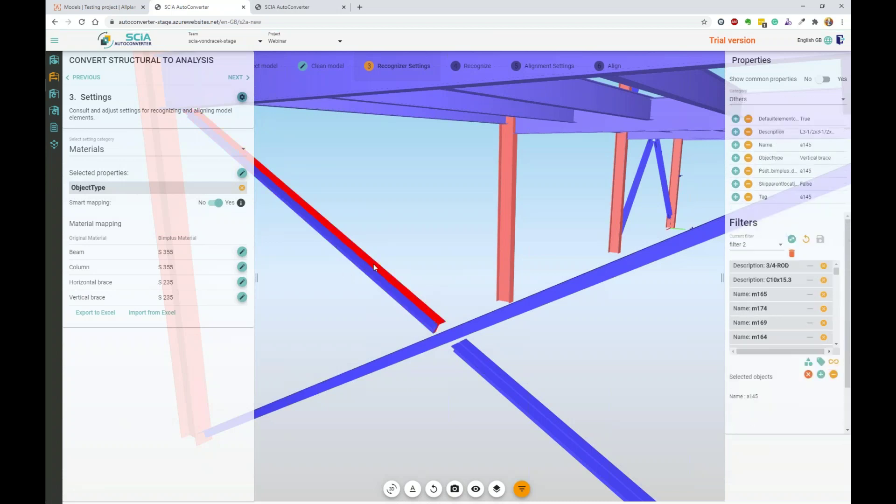
click(357, 225)
drag(368, 225, 561, 262)
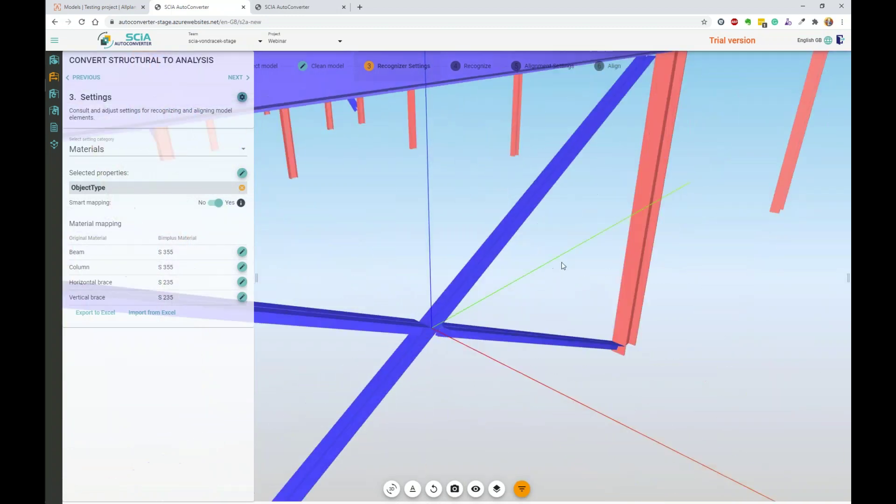
scroll(551, 260, down, 5)
scroll(552, 262, down, 5)
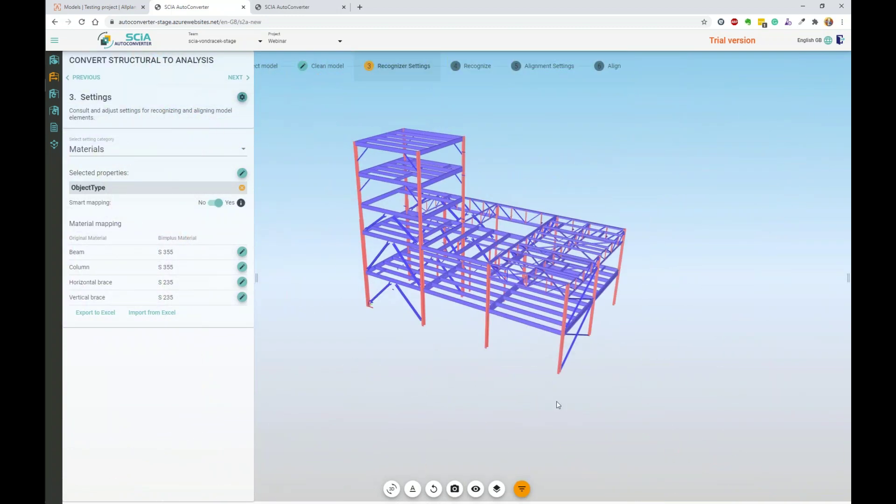
drag(522, 345, 513, 341)
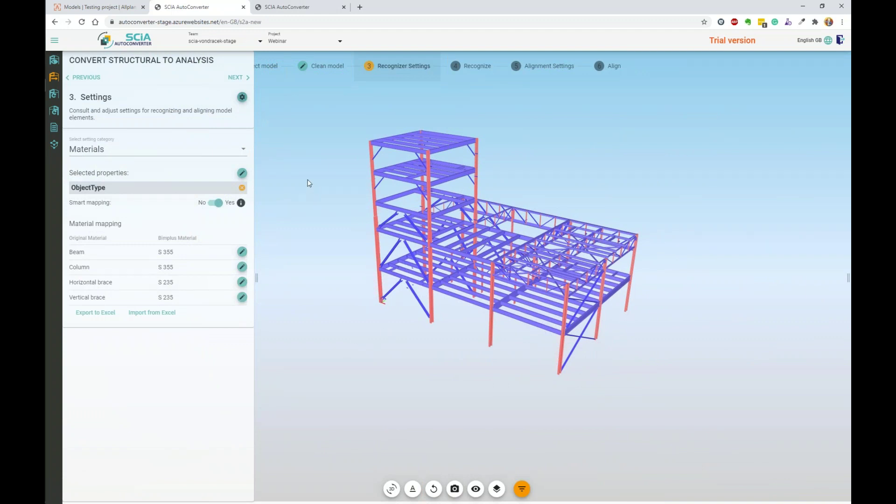
Run the recognition of the Steel structure model and highlight the small 1D members marked for deletion
click(232, 80)
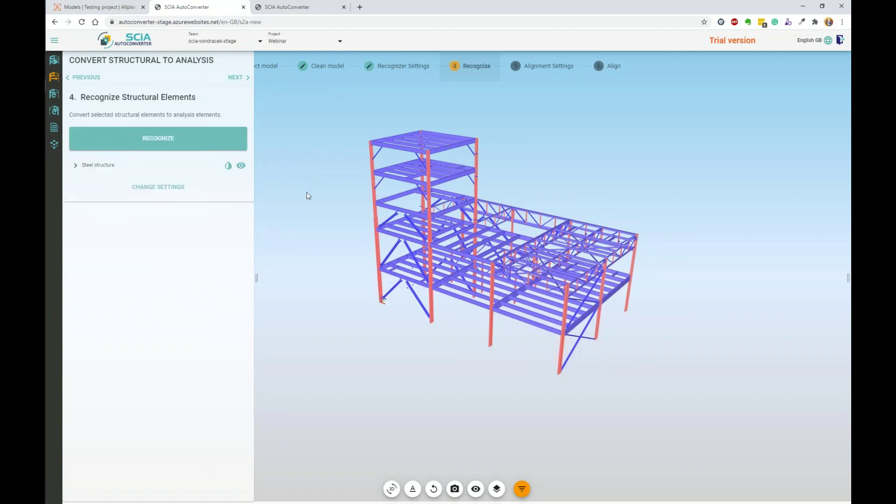
click(177, 138)
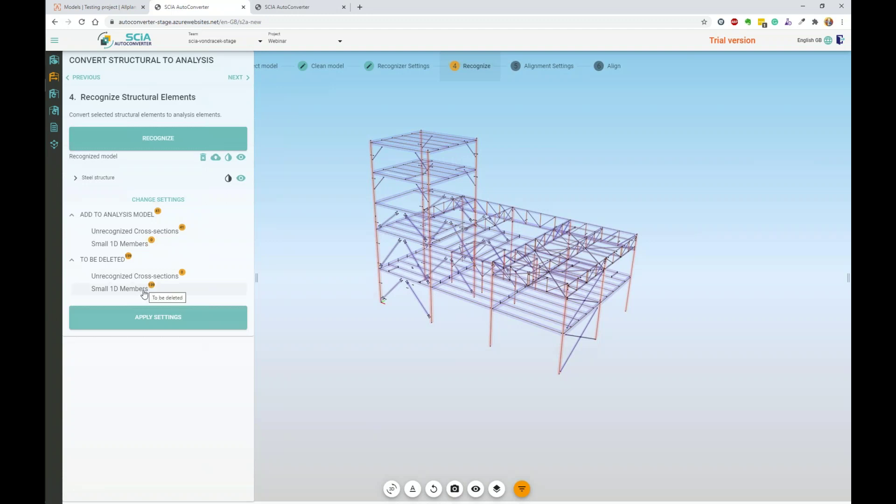
click(176, 292)
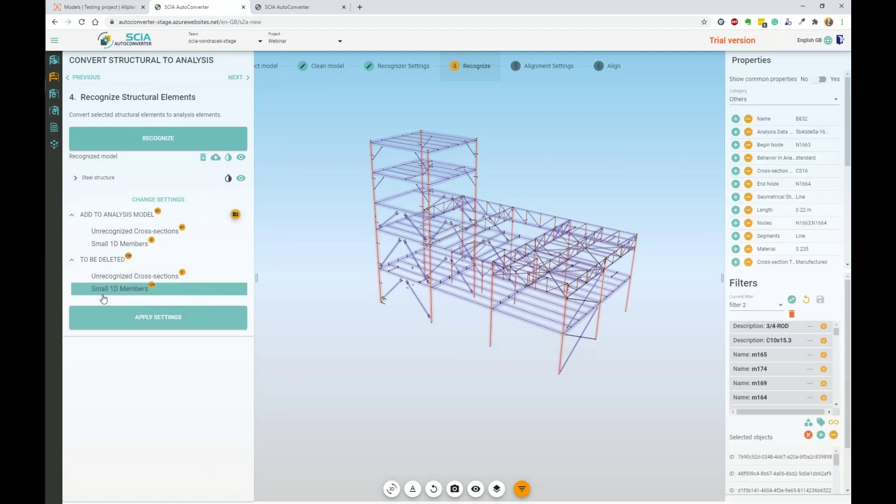
Fade the unselected members, examine the highlighted small 1D members around the bracing and floors, and restore the normal display
click(496, 489)
scroll(438, 233, up, 10)
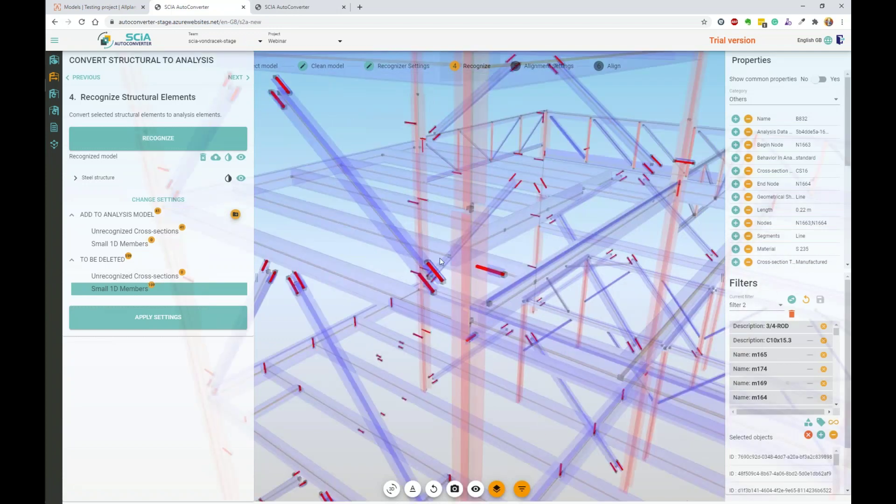
drag(522, 322, 550, 301)
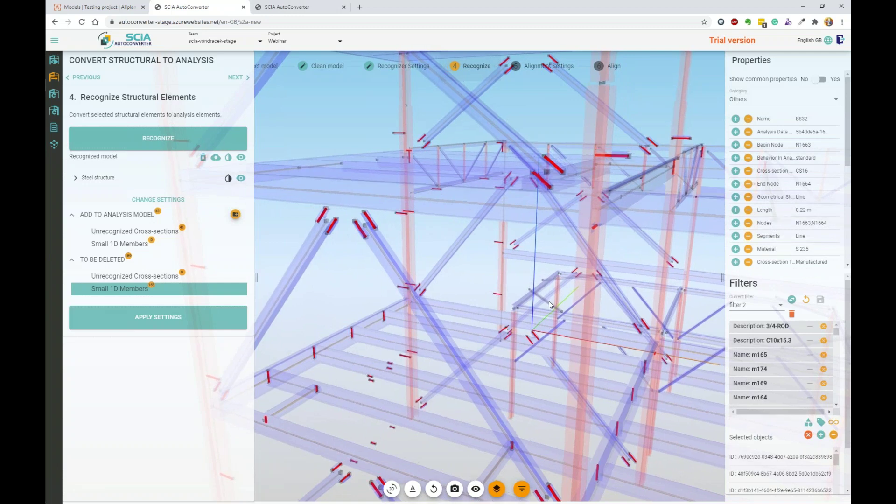
drag(548, 301, 548, 299)
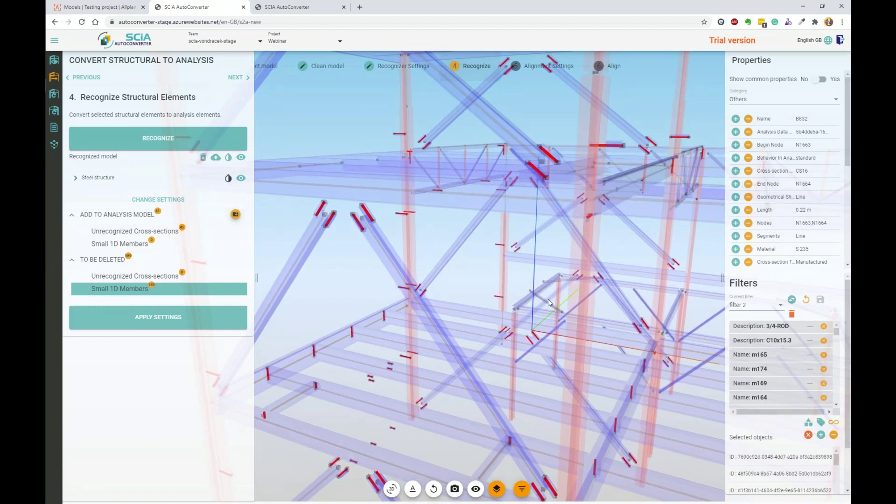
scroll(548, 299, down, 5)
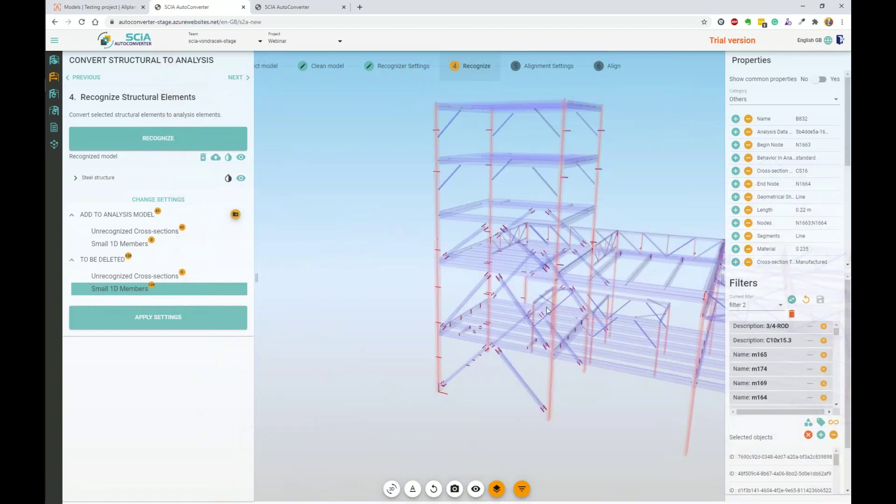
click(497, 489)
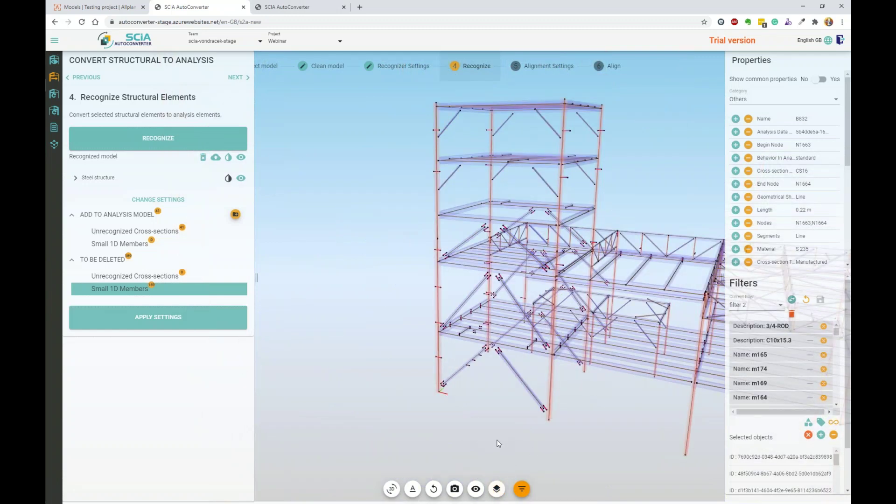
middle_drag(497, 440, 432, 422)
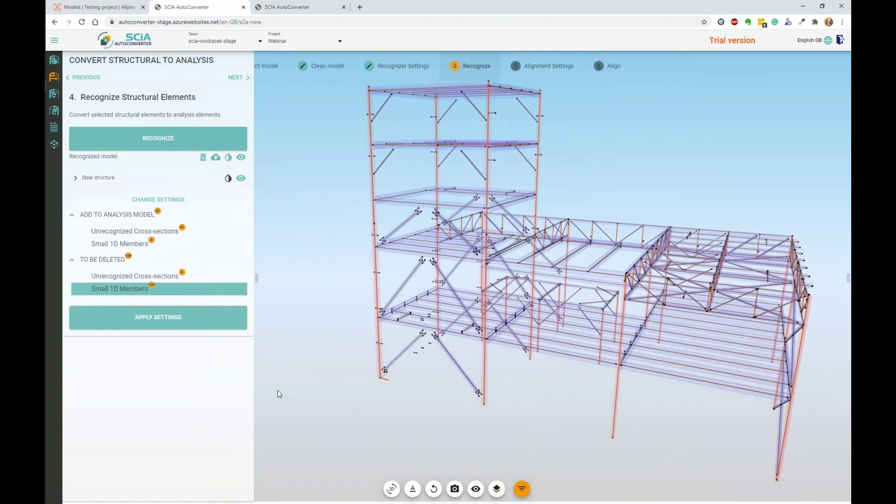
Apply the settings that delete the small 1D members, check the leftover small profiles near the tower base, and proceed to the alignment settings
click(144, 319)
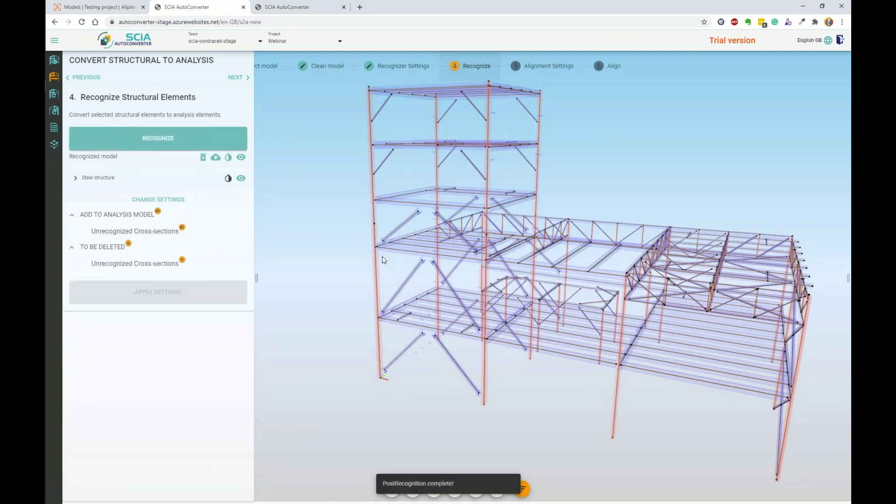
scroll(417, 359, up, 4)
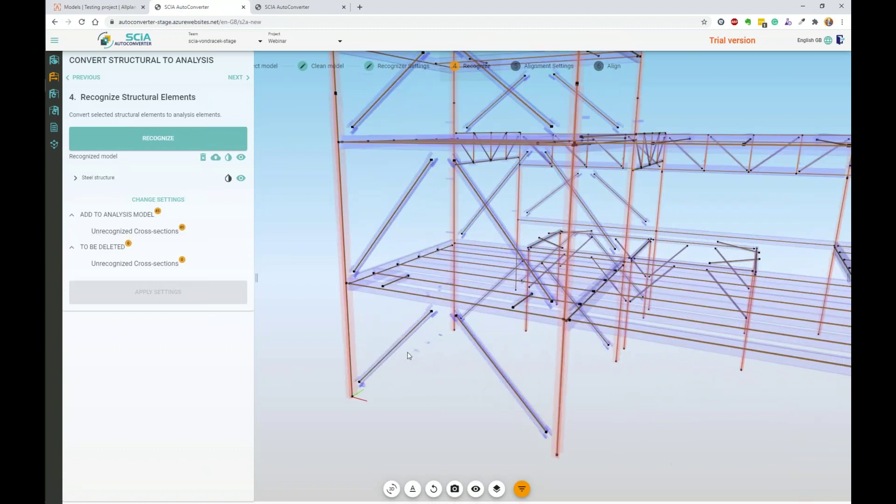
scroll(409, 356, up, 5)
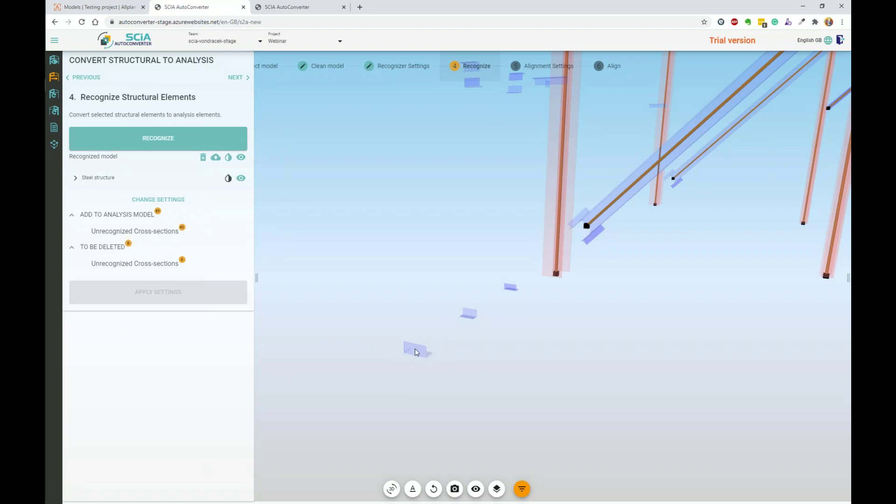
scroll(505, 339, down, 5)
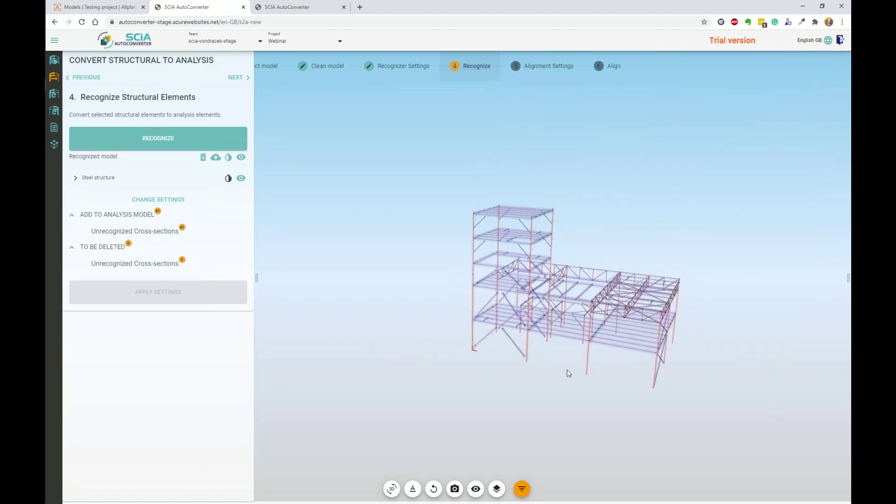
scroll(792, 324, down, 1)
drag(682, 299, 751, 319)
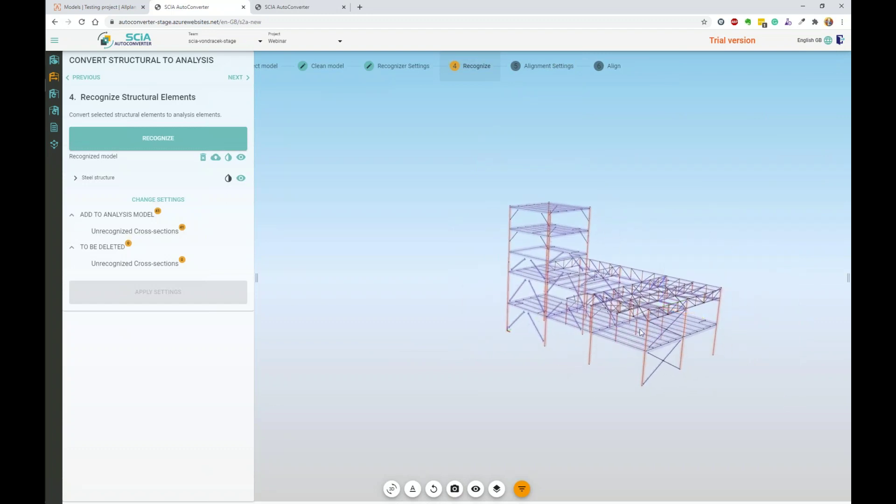
click(547, 75)
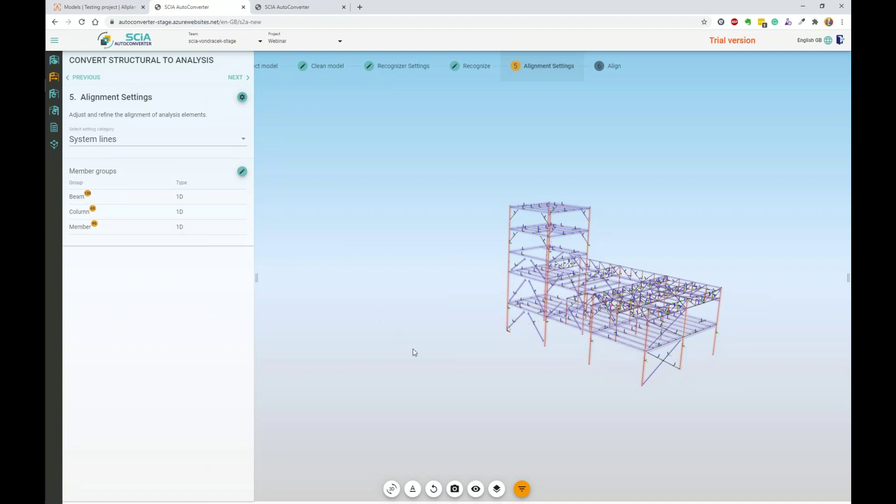
Examine where the cross-bracing, beam and column system lines end at the structure's end bay, looking for gaps between their nodes
middle_drag(452, 338, 416, 335)
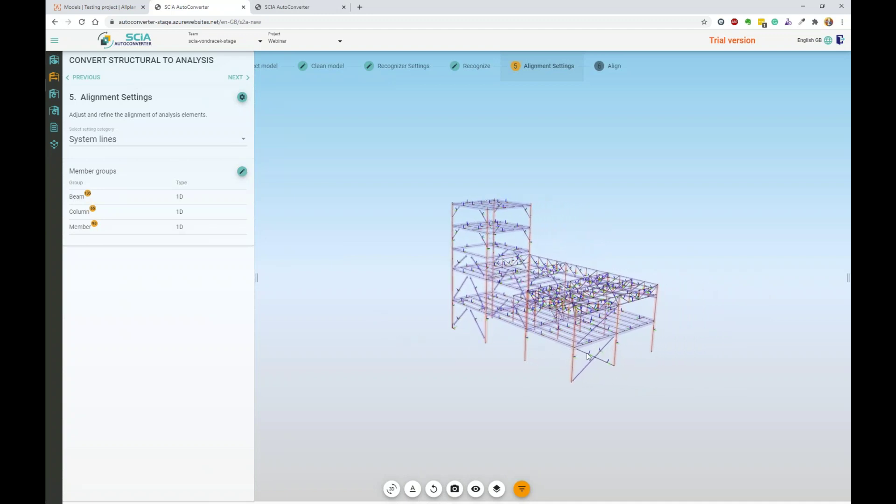
scroll(588, 356, up, 5)
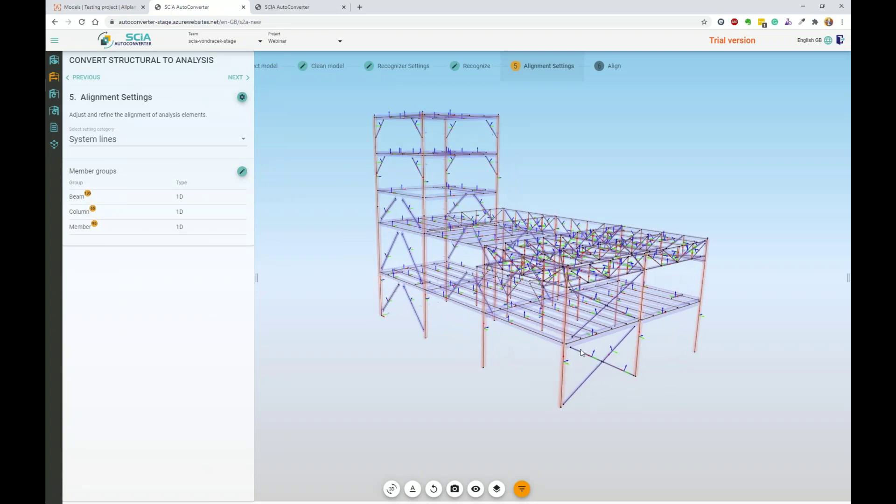
scroll(580, 353, up, 5)
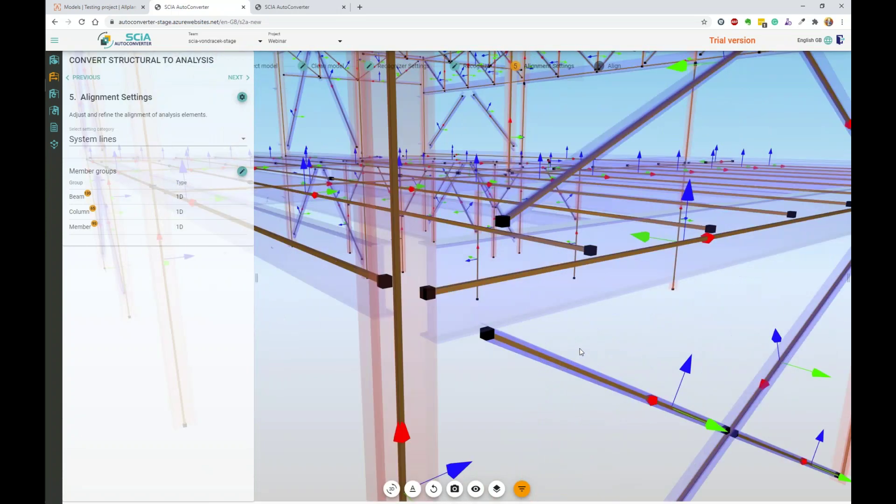
drag(607, 340, 480, 336)
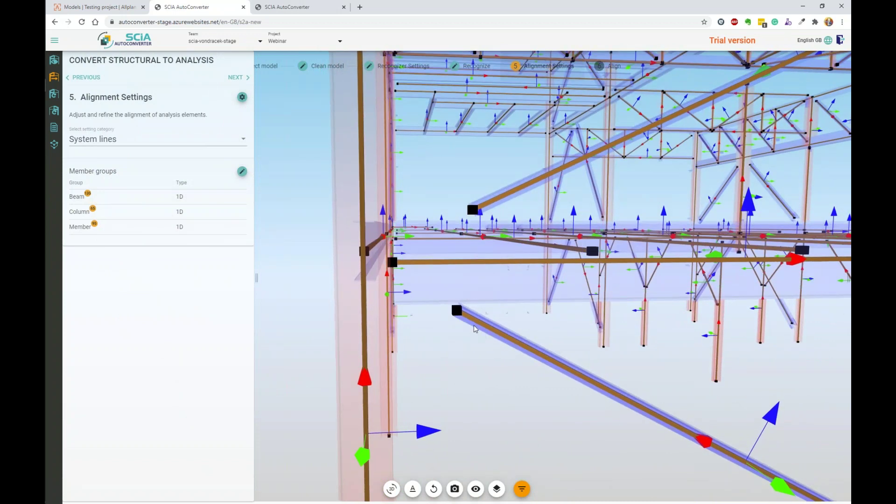
scroll(473, 322, down, 5)
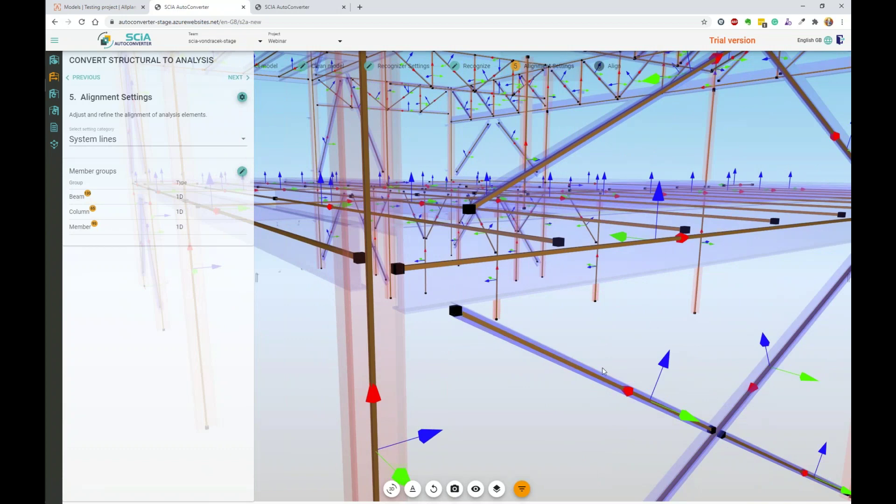
drag(462, 315, 354, 246)
scroll(464, 314, up, 3)
scroll(464, 314, down, 3)
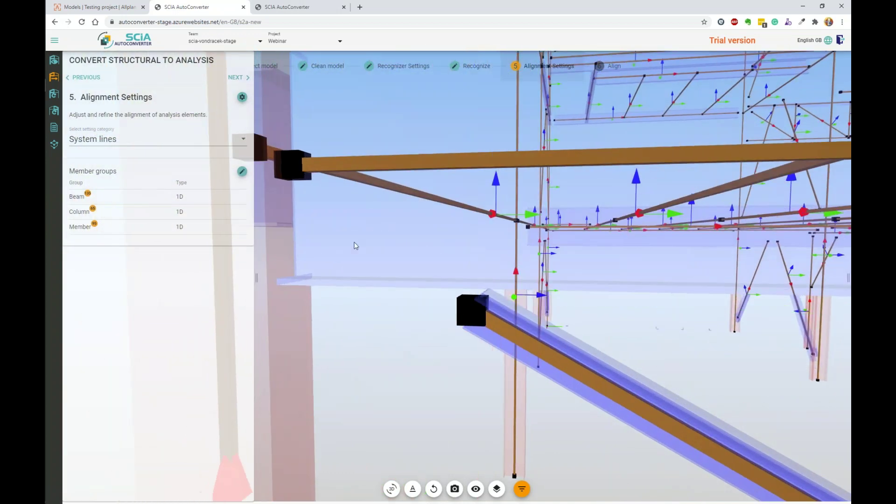
scroll(430, 277, down, 5)
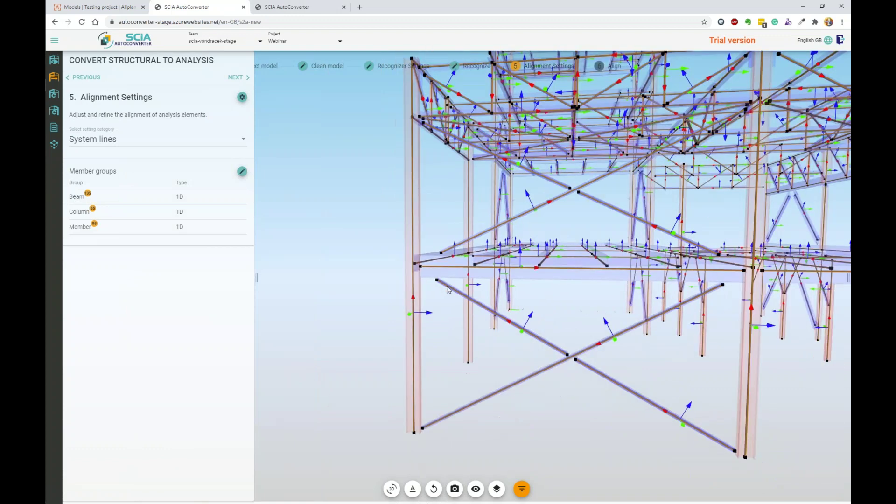
drag(481, 338, 594, 372)
middle_drag(593, 370, 542, 393)
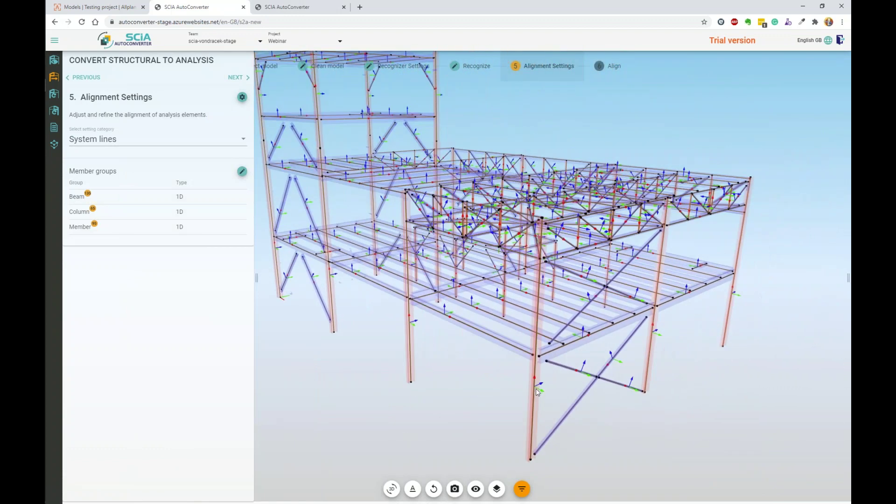
scroll(525, 400, down, 5)
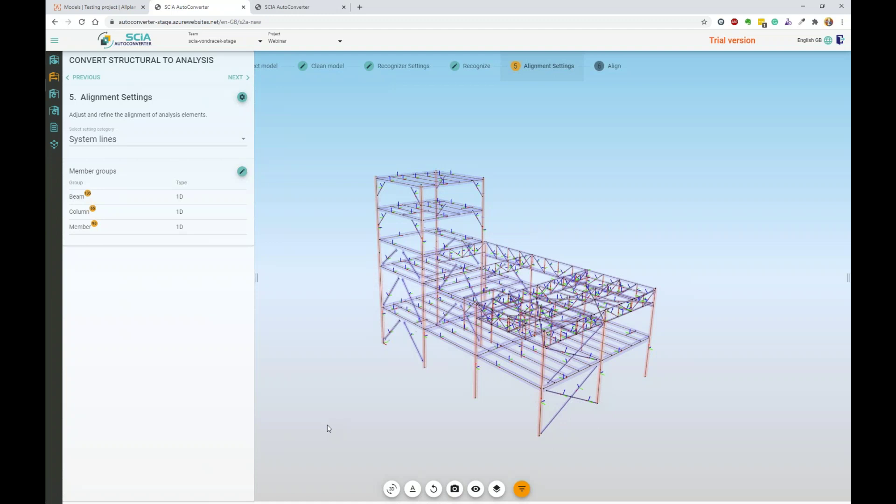
Review the general alignment settings, read the explanation of the extension of 1D members, and leave the settings unchanged
click(242, 97)
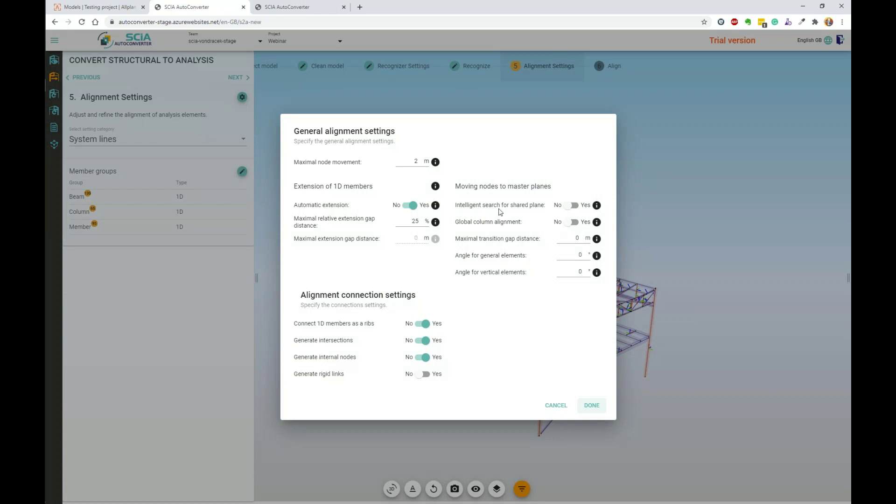
click(435, 187)
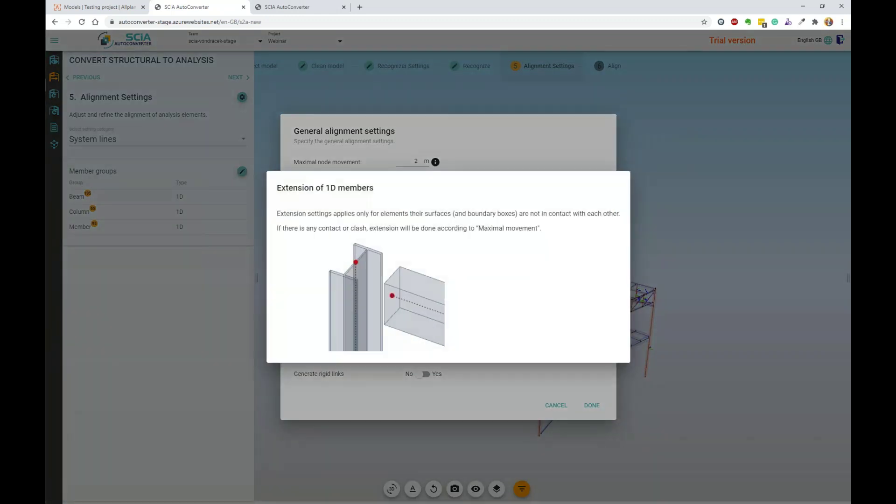
click(467, 169)
click(555, 405)
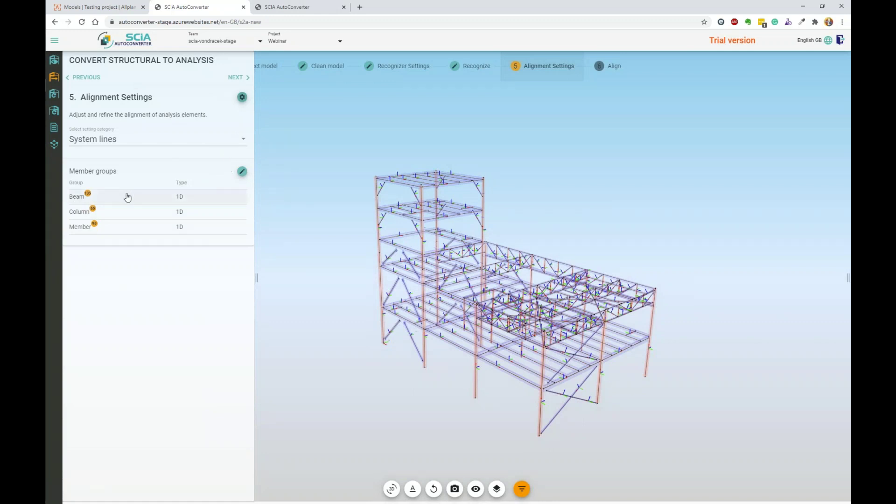
Highlight the Beam member group in the model, review its system line and eccentricity settings without changes, and clear the selection
click(214, 197)
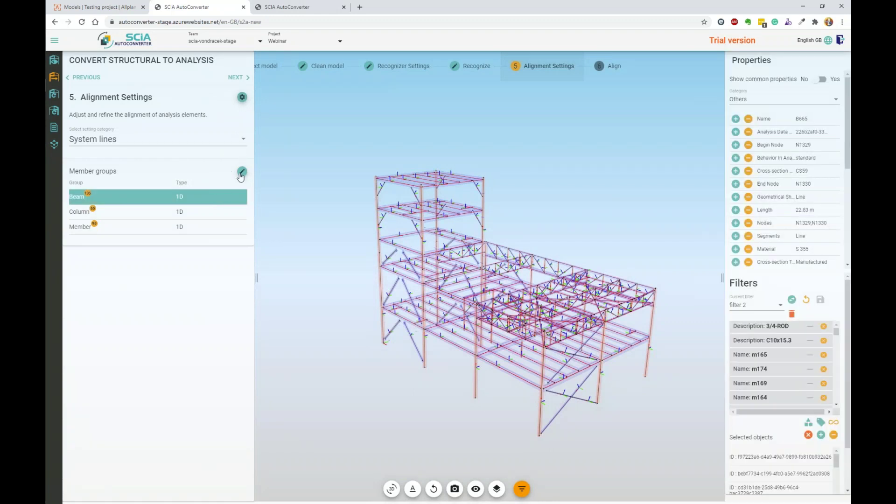
scroll(369, 204, up, 5)
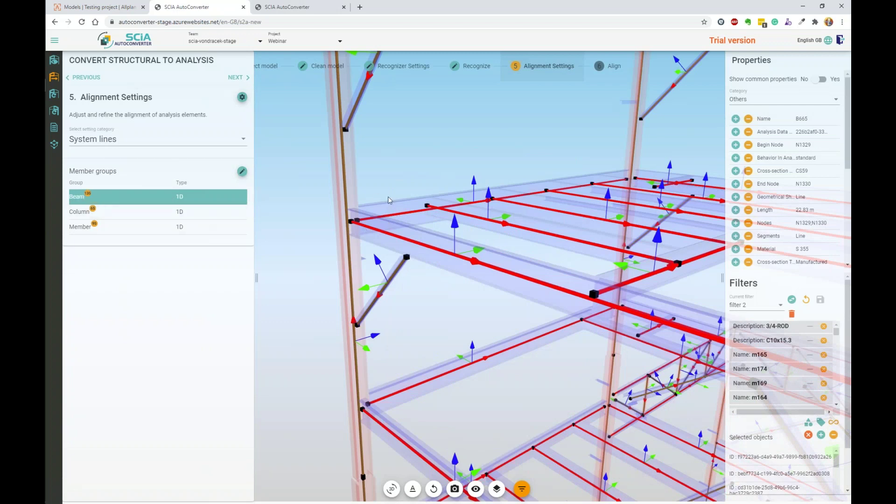
click(242, 172)
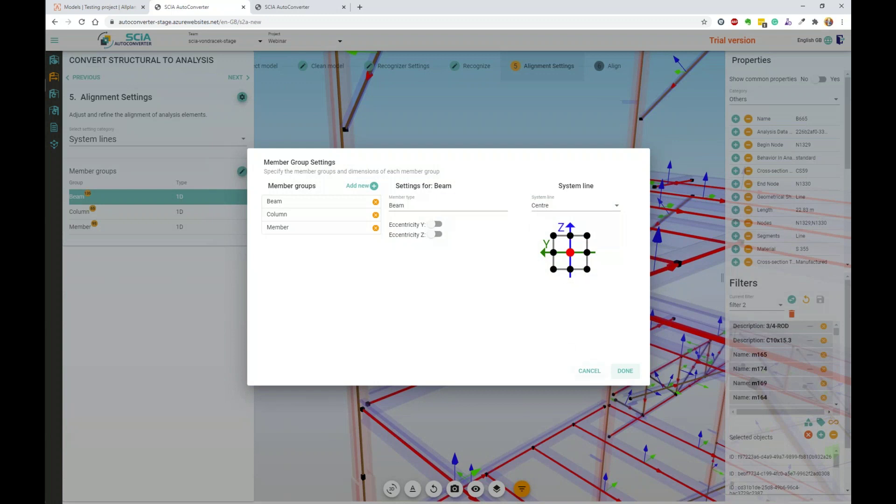
click(592, 373)
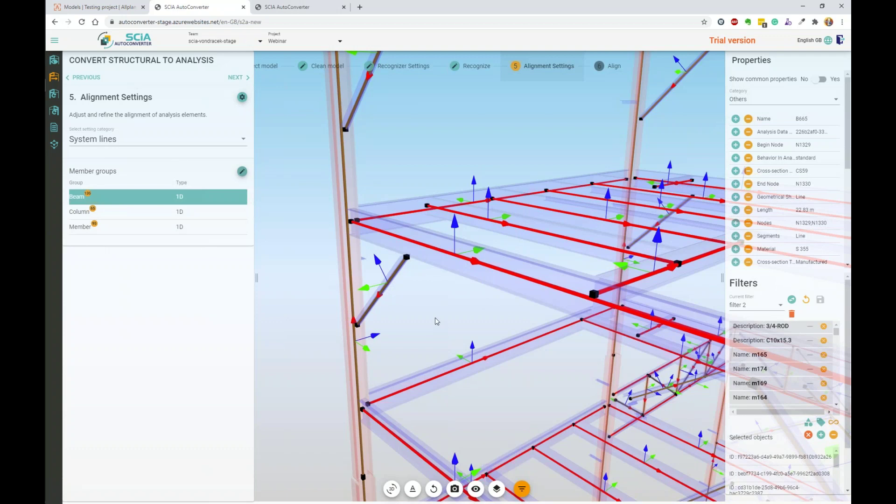
click(273, 206)
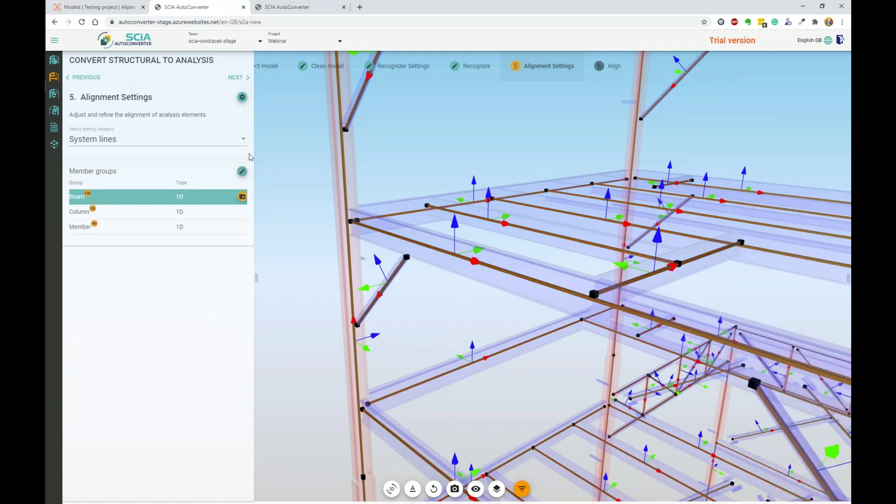
Switch the setting category to Element behavior and review the freeze options of New Member Group (1) without changing them
click(204, 145)
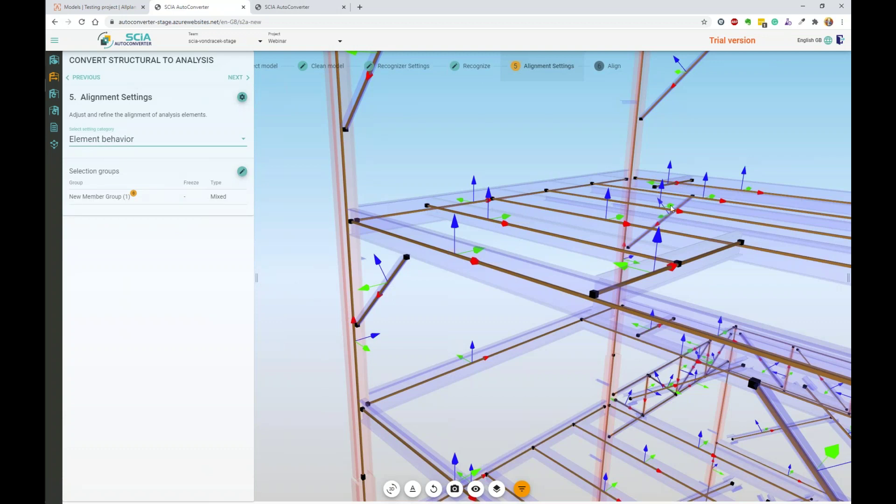
click(241, 171)
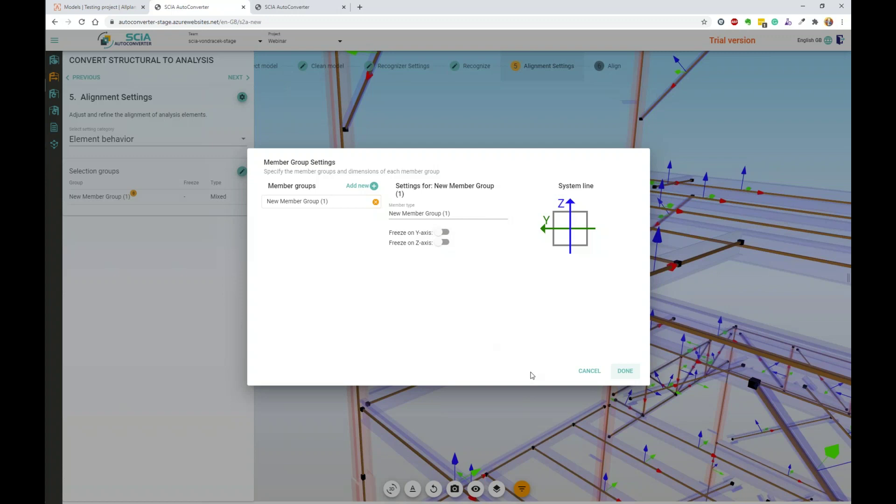
click(581, 372)
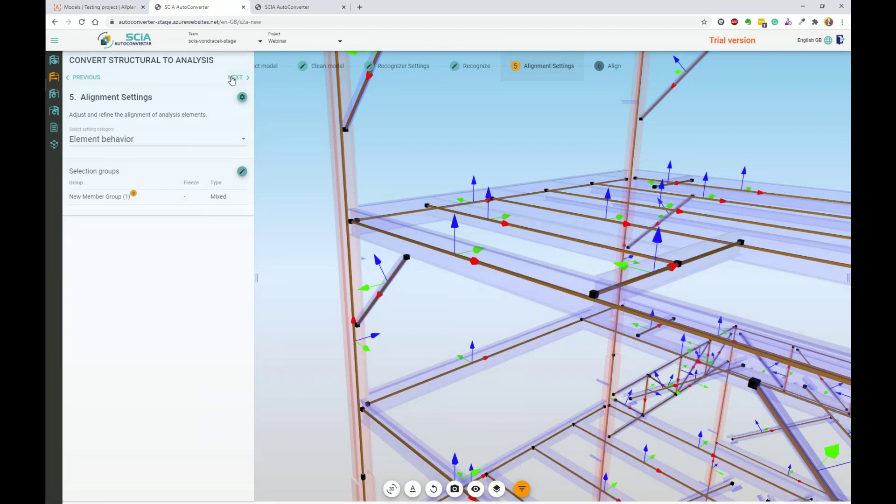
Proceed to the final conversion stage and align the elements of the recognized Steel structure model
scroll(416, 144, down, 10)
middle_drag(473, 183, 458, 204)
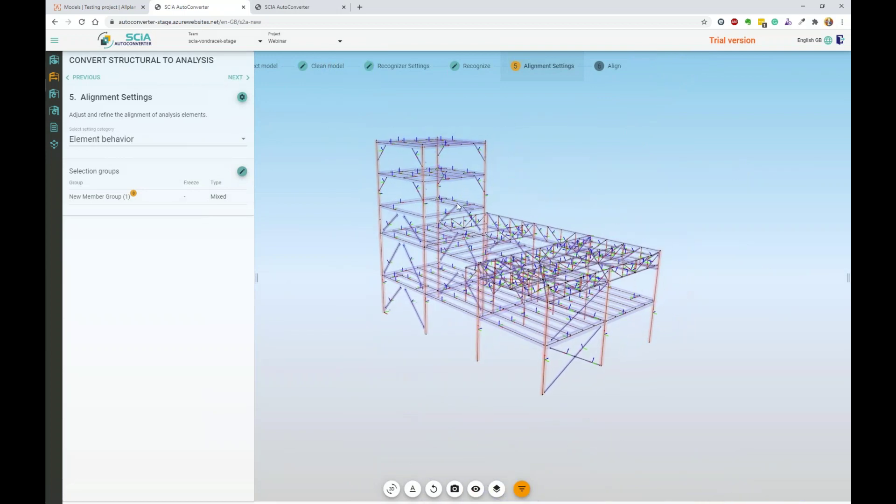
click(238, 77)
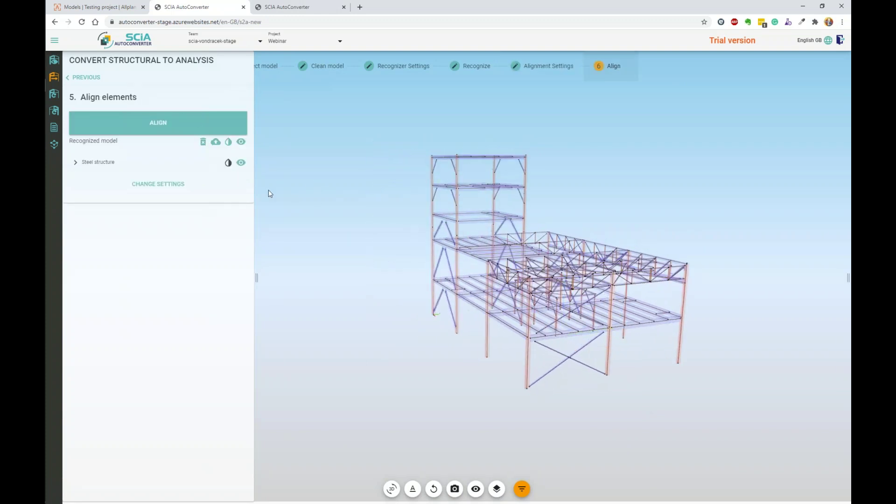
click(194, 131)
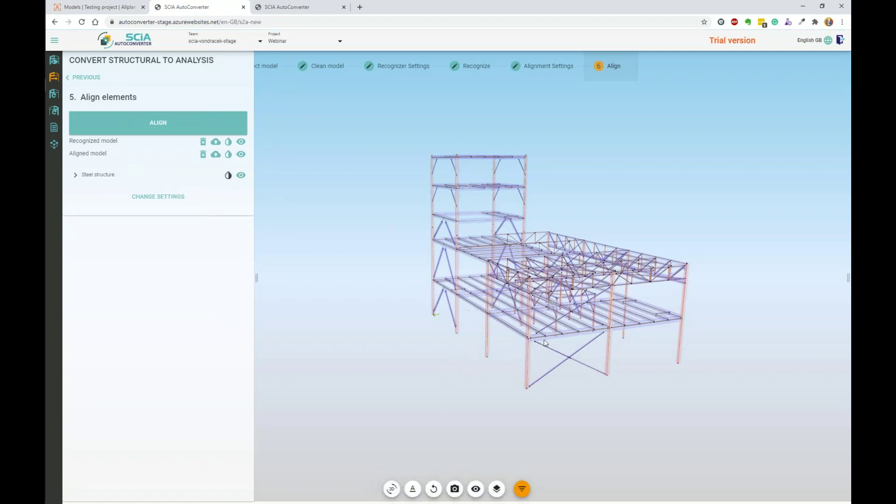
Examine how the aligned beam and brace ends meet at the corner column in the overlaid recognized and aligned models
scroll(543, 344, up, 10)
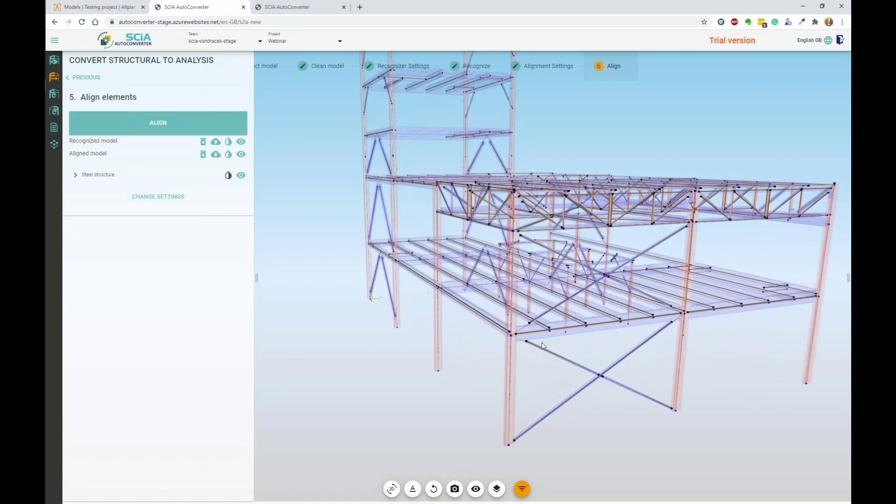
scroll(540, 343, up, 2)
scroll(530, 399, up, 4)
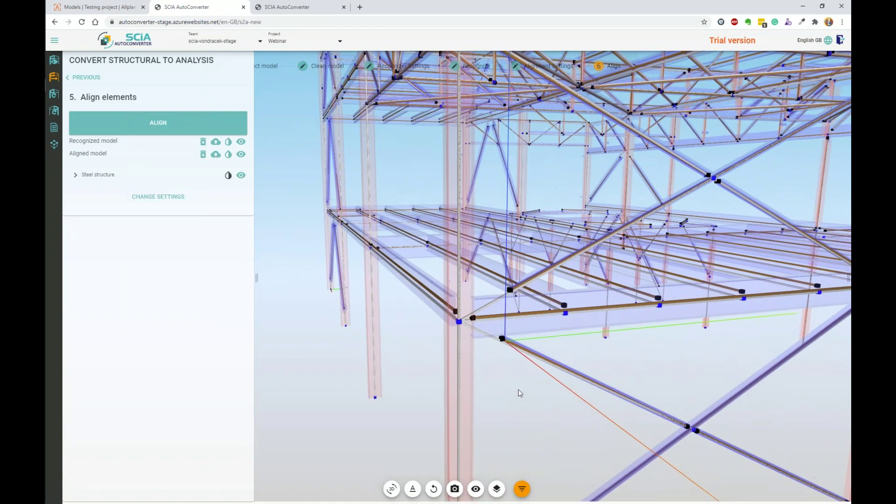
drag(513, 382, 517, 383)
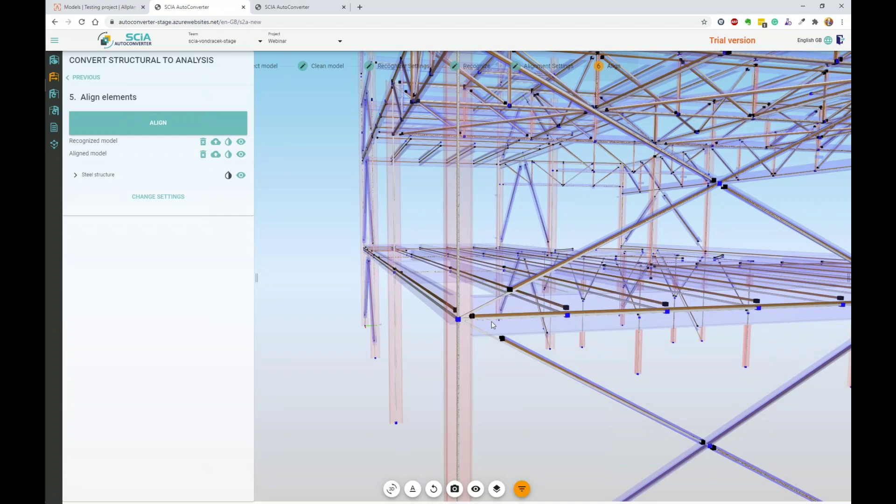
Hide the recognized model and inspect the member connections of the aligned model alone
click(241, 142)
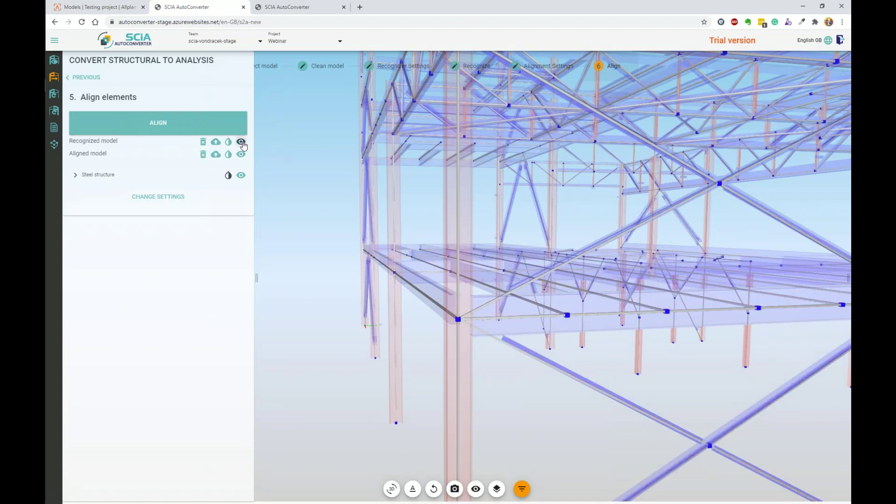
drag(620, 364, 628, 329)
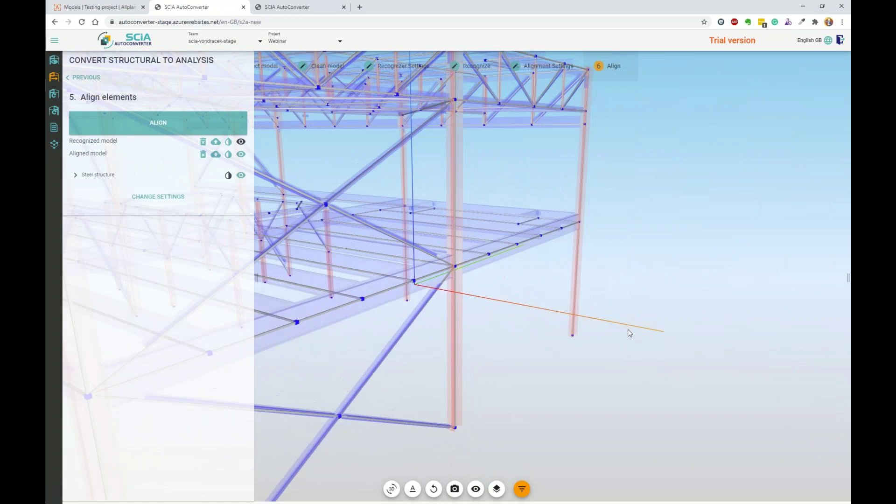
scroll(432, 332, down, 5)
middle_drag(431, 328, 606, 345)
mouse_move(561, 392)
mouse_down()
mouse_move(611, 385)
mouse_move(592, 376)
mouse_move(573, 385)
mouse_up()
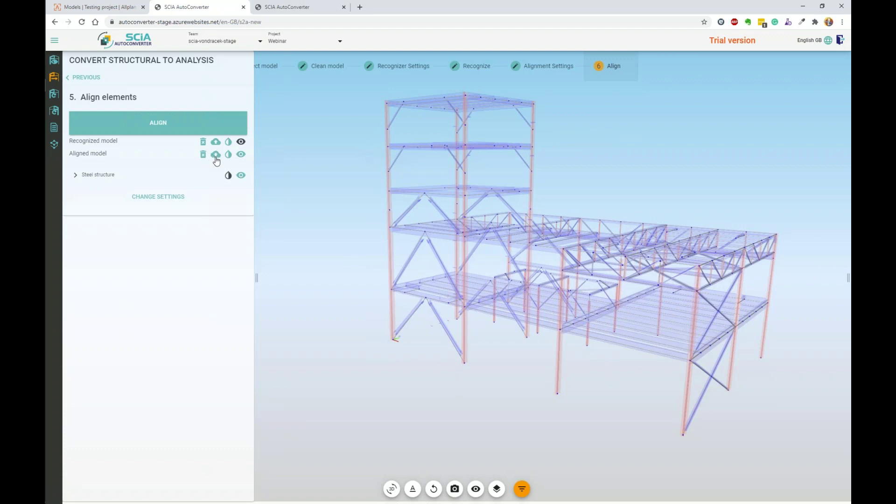
Export the aligned model to SAF format and save the file as saf (1).xlsx in the Webinar folder
drag(109, 154, 69, 154)
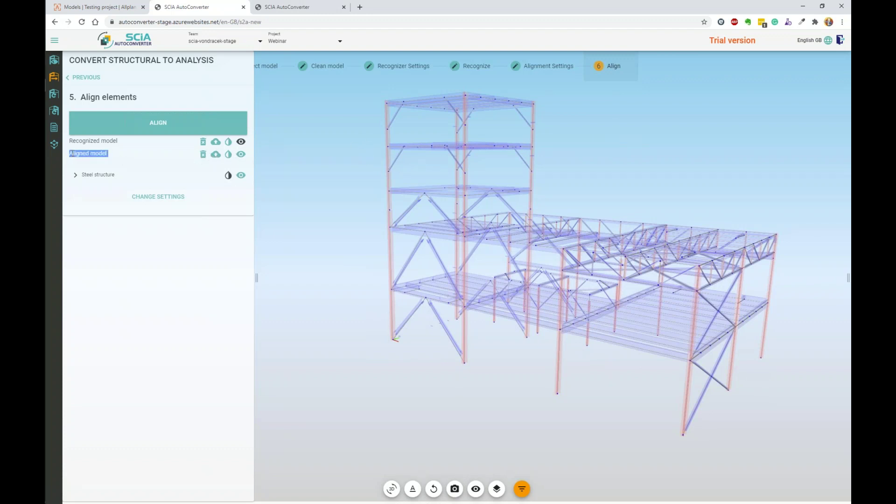
click(215, 154)
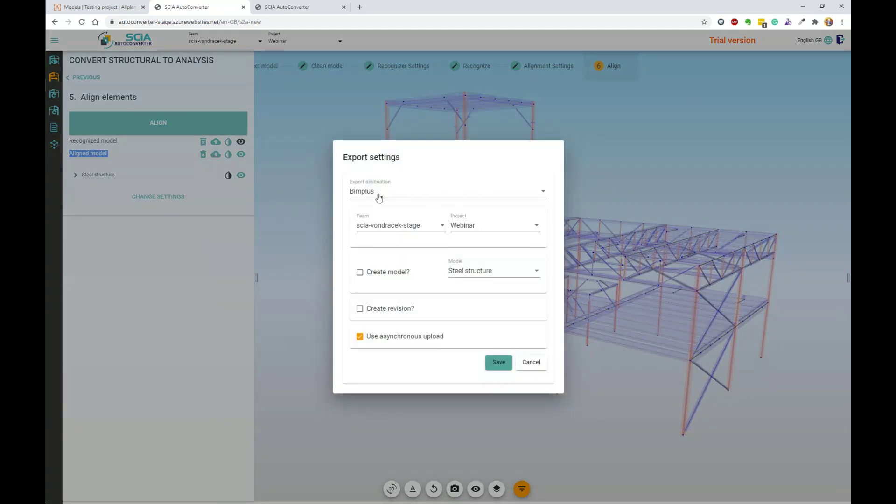
click(396, 273)
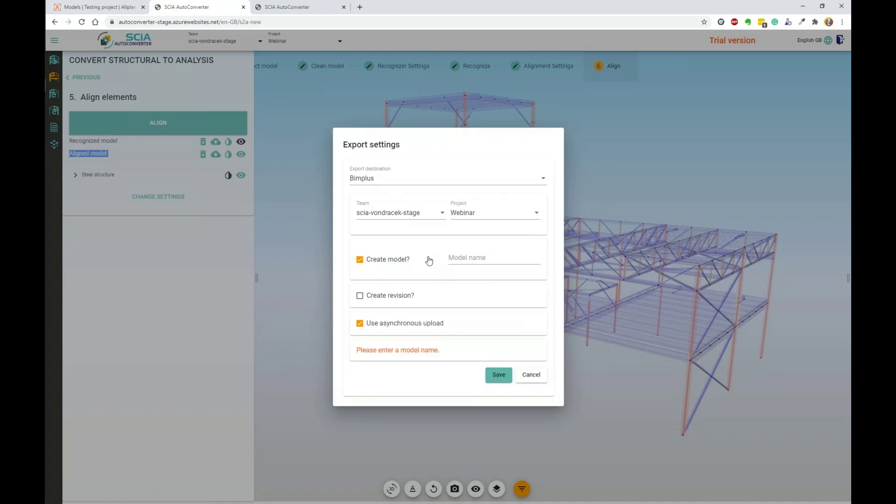
click(400, 178)
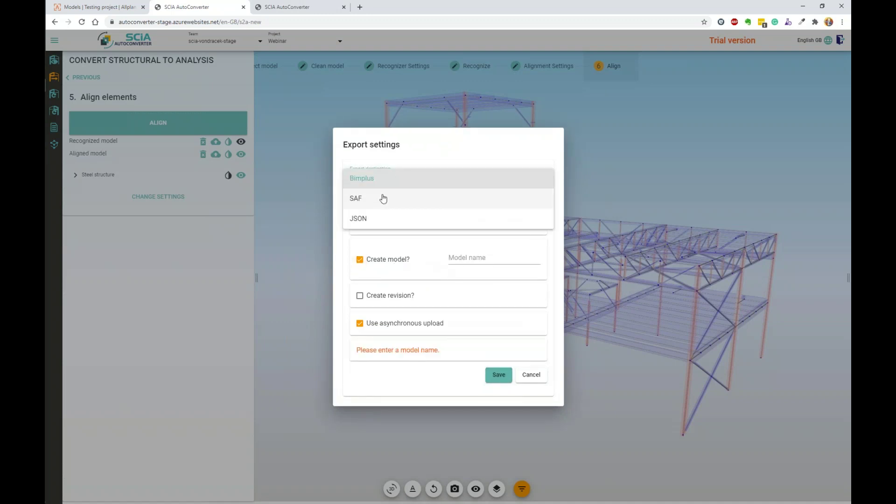
click(382, 198)
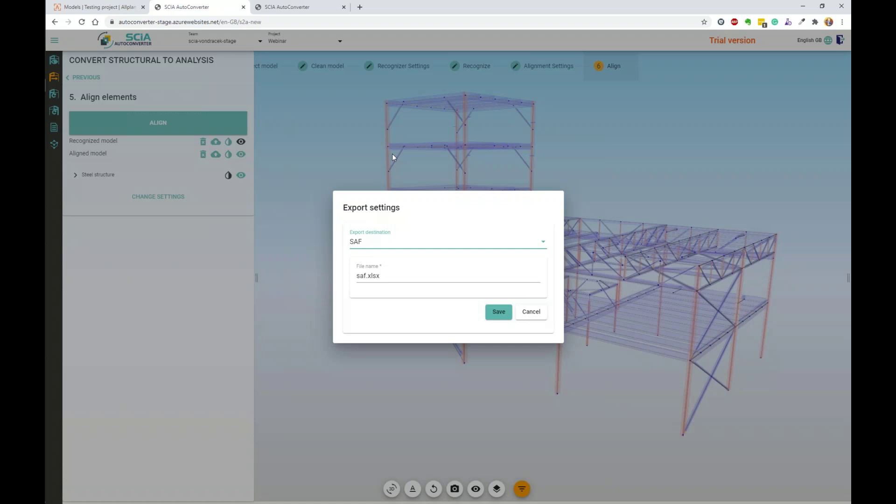
click(499, 312)
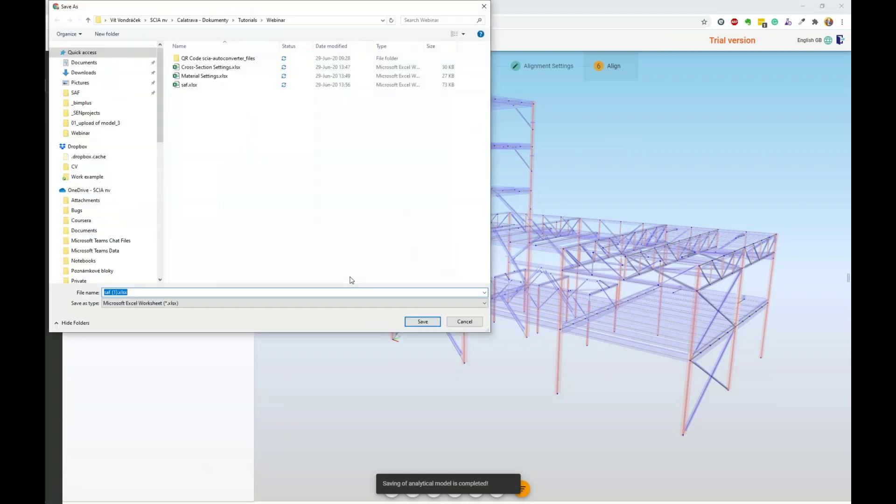
click(421, 322)
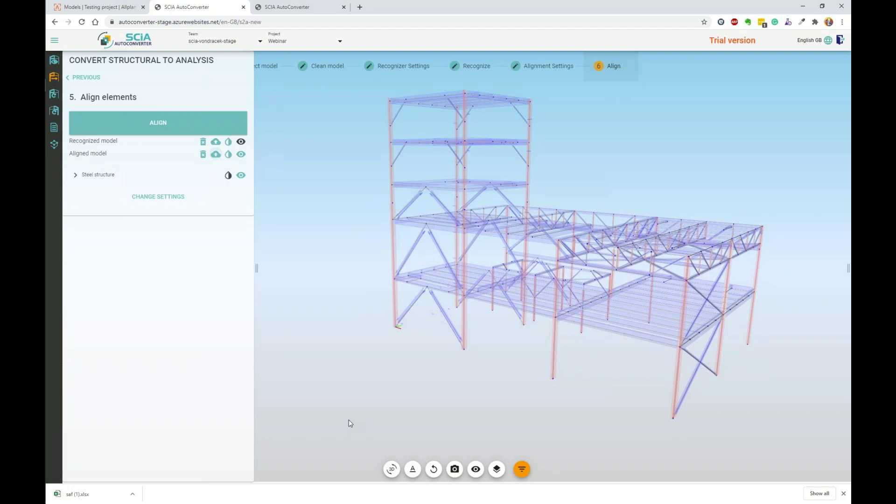
Open the exported saf (1).xlsx in Excel, review its point connection, cross-section and material sheets, and close the workbook
click(80, 494)
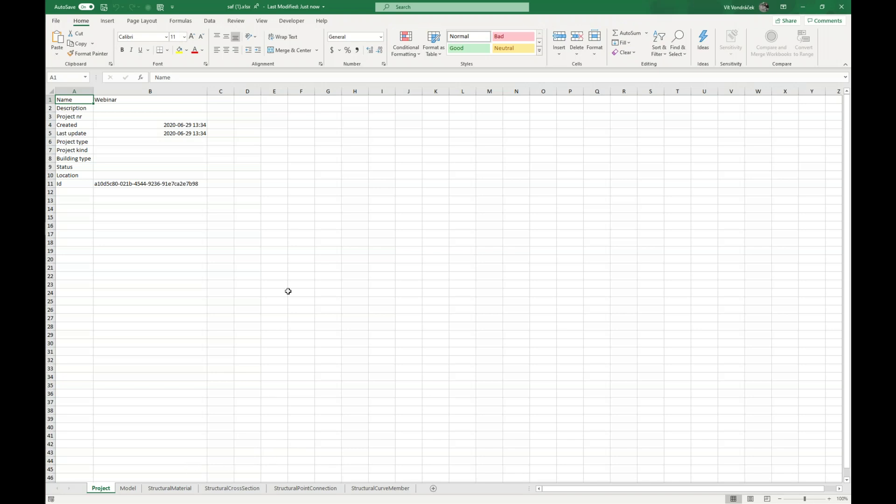
click(294, 490)
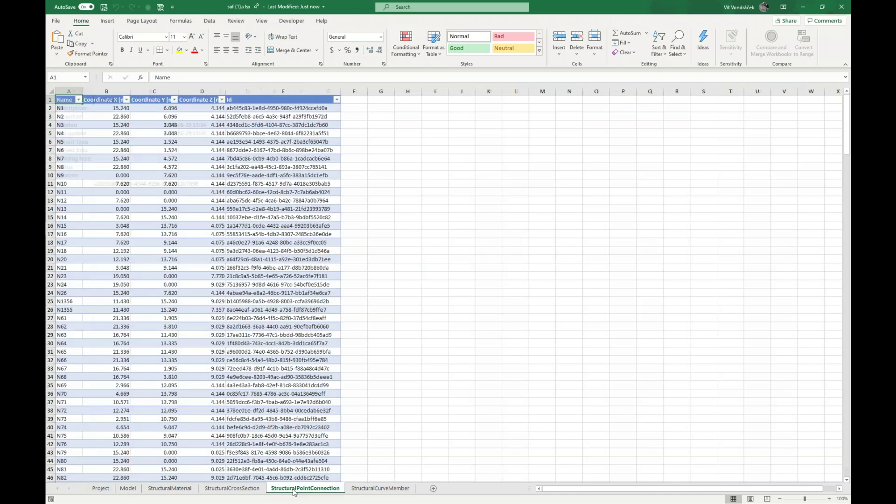
click(243, 489)
click(186, 488)
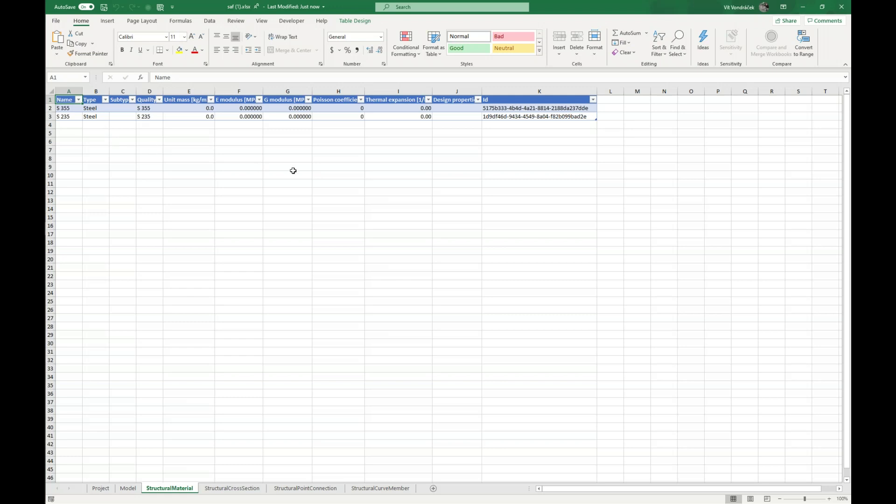
drag(142, 108, 146, 117)
click(229, 226)
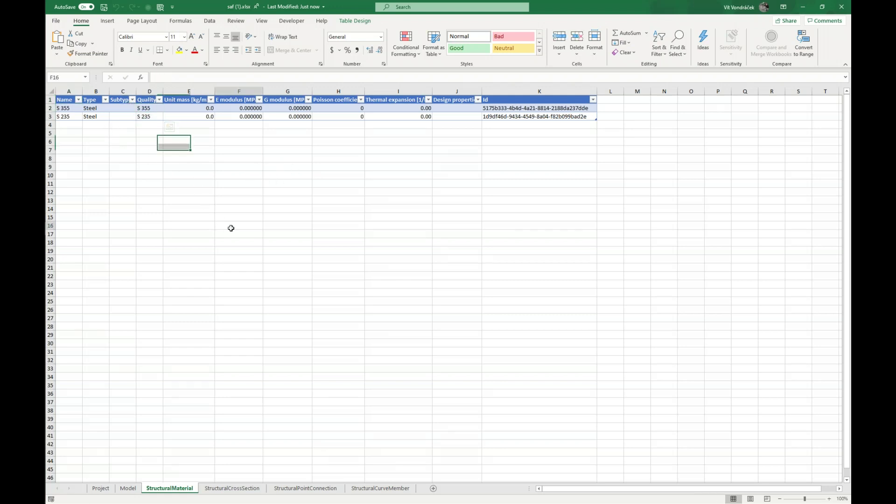
click(848, 5)
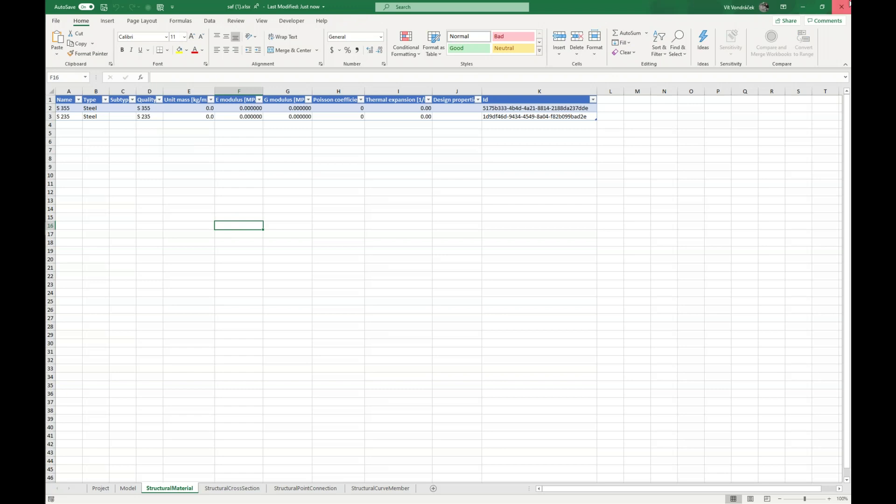
Switch to SCIA Engineer and start a model import through BIM+ exchange
drag(365, 199, 421, 149)
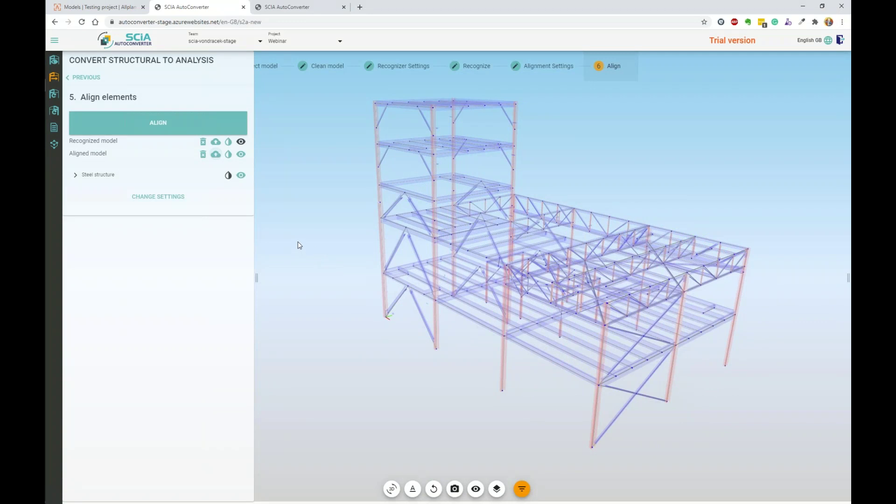
key(super)
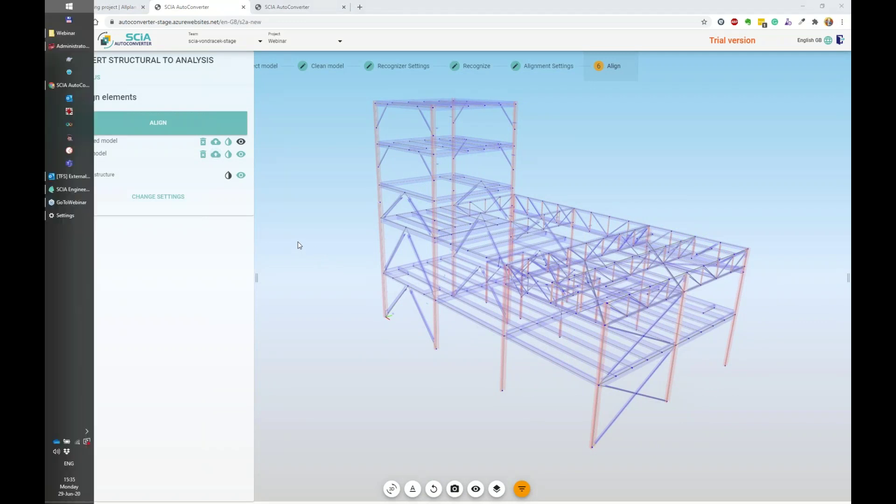
click(83, 189)
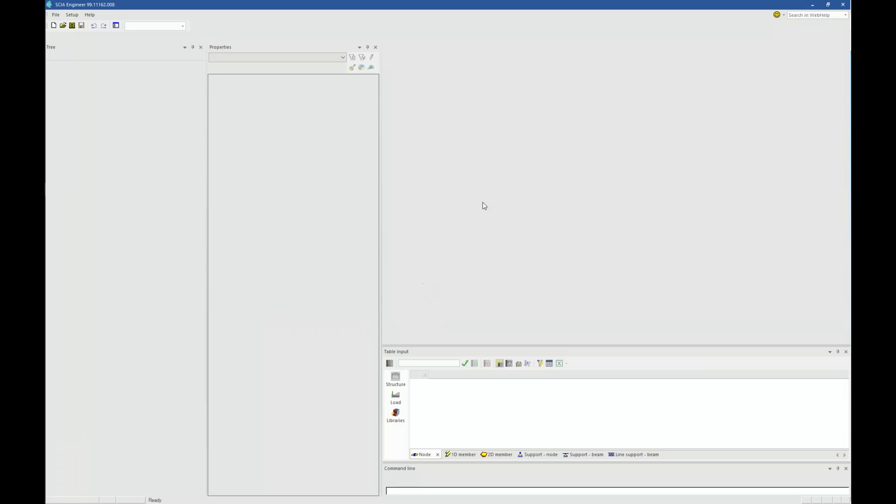
click(56, 15)
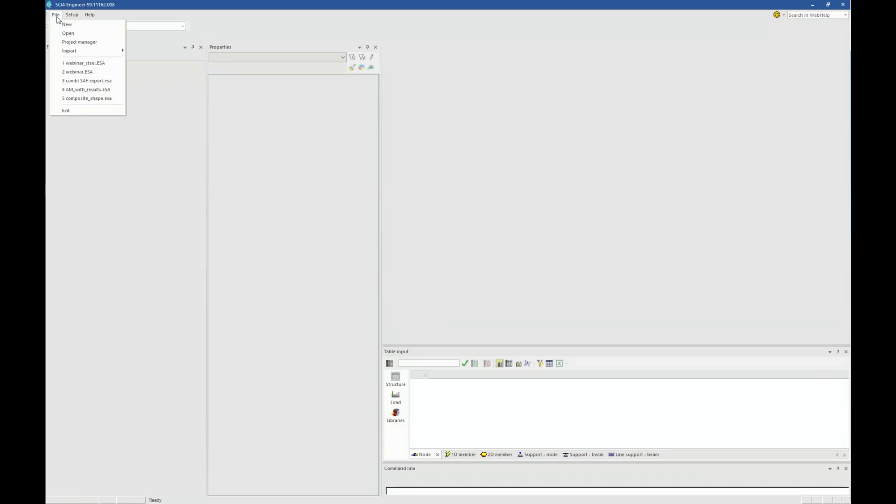
mouse_move(83, 50)
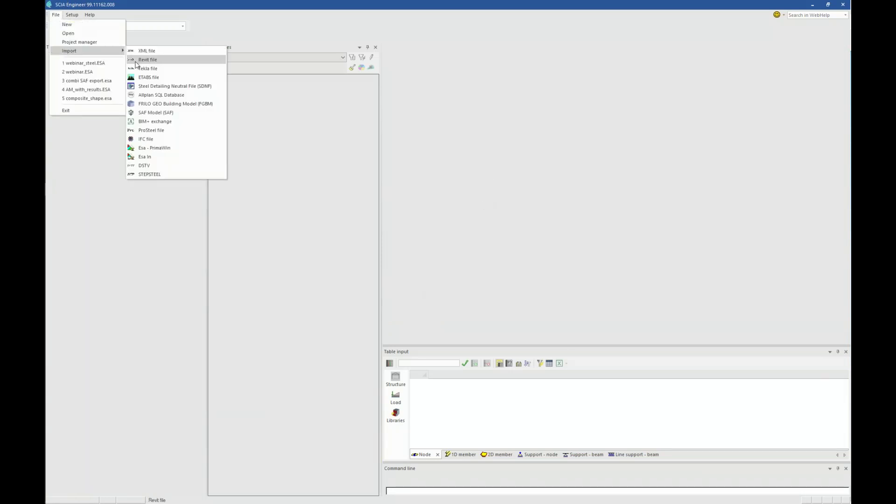
click(187, 122)
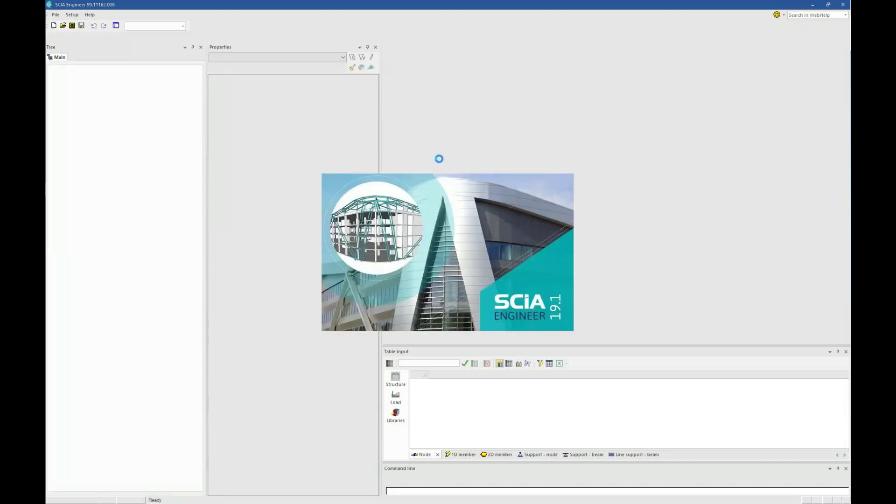
click(366, 140)
click(361, 135)
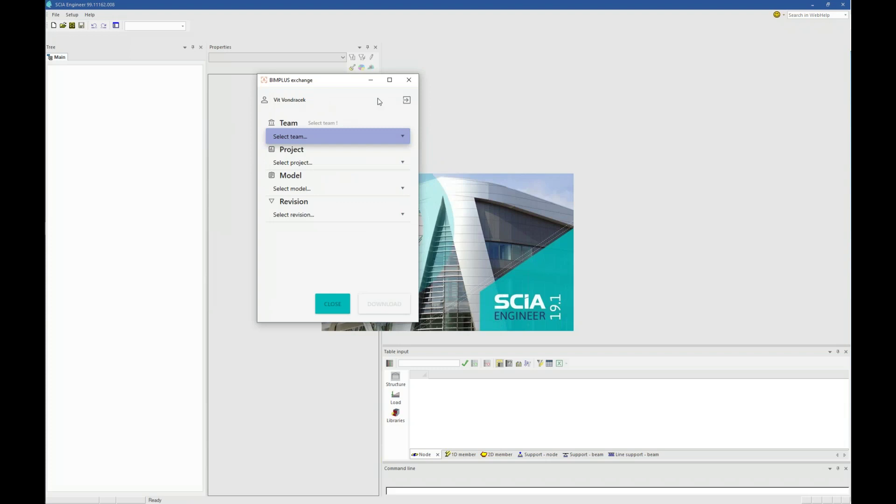
Choose the SCIA stage team and the Webinar project as the source for the BIM+ import
click(301, 137)
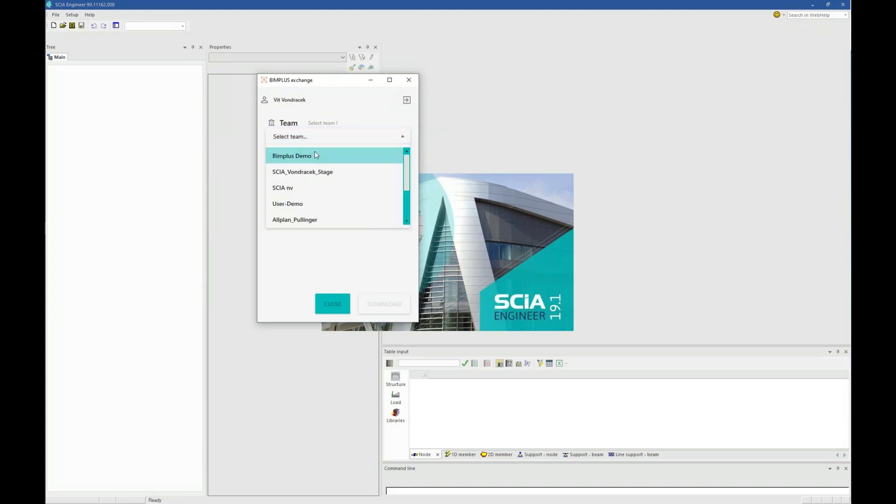
click(300, 172)
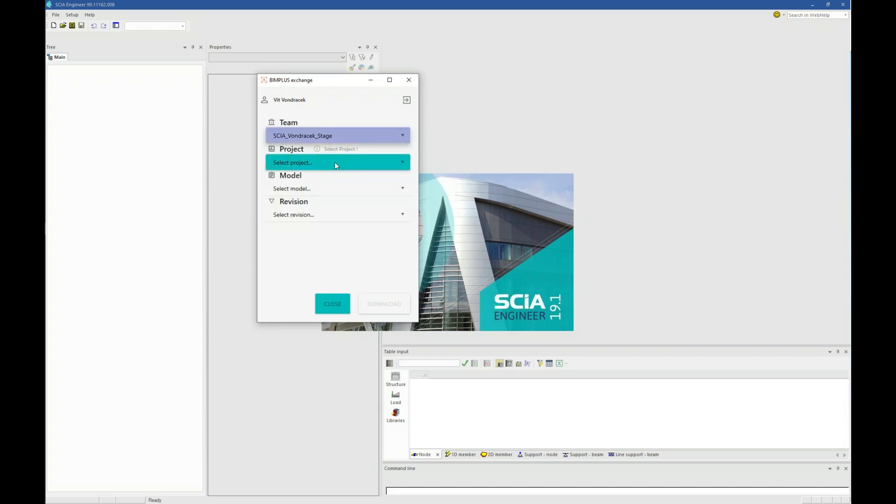
click(335, 161)
drag(410, 191, 411, 235)
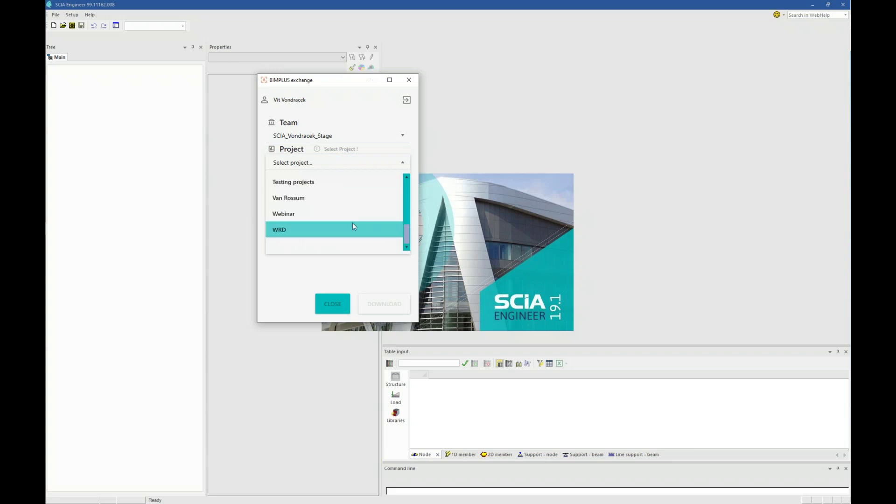
click(346, 214)
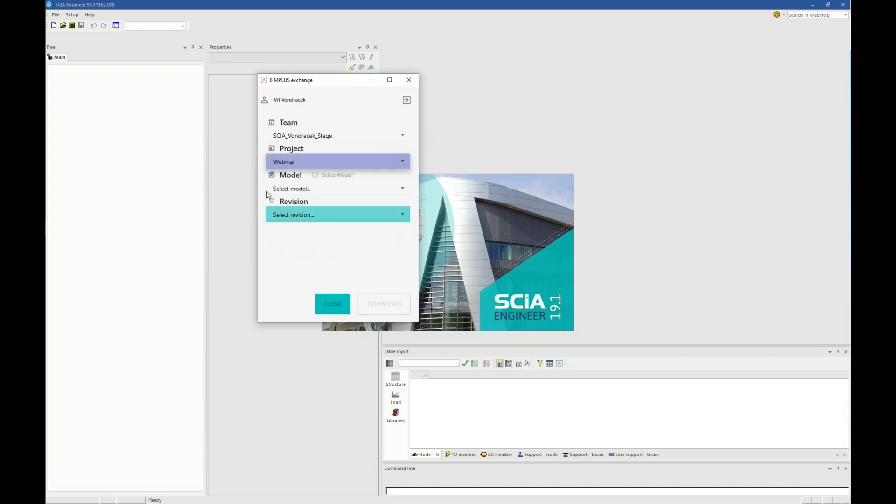
Select the AM-steel structure model with revision 1, AM-steel structure, and download it
click(300, 191)
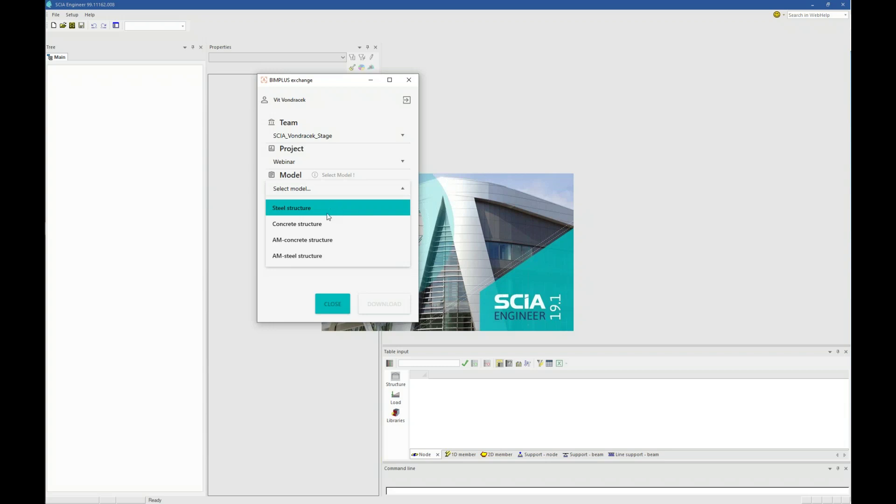
click(339, 260)
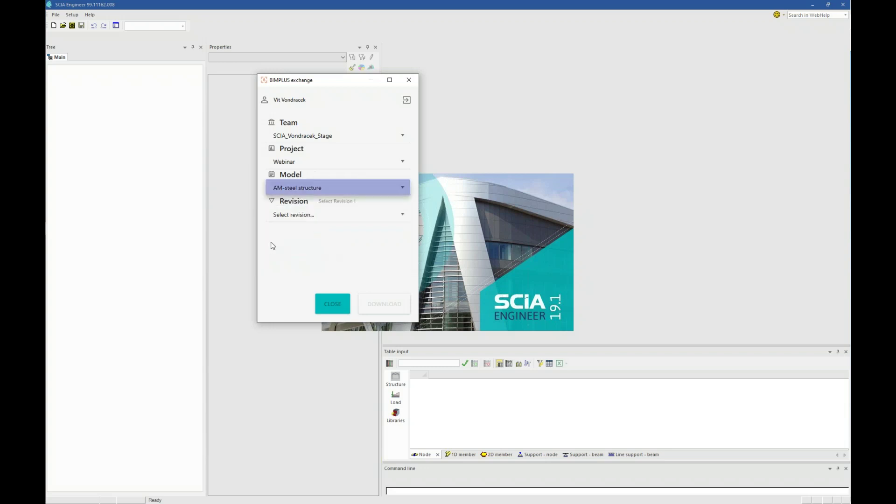
click(312, 216)
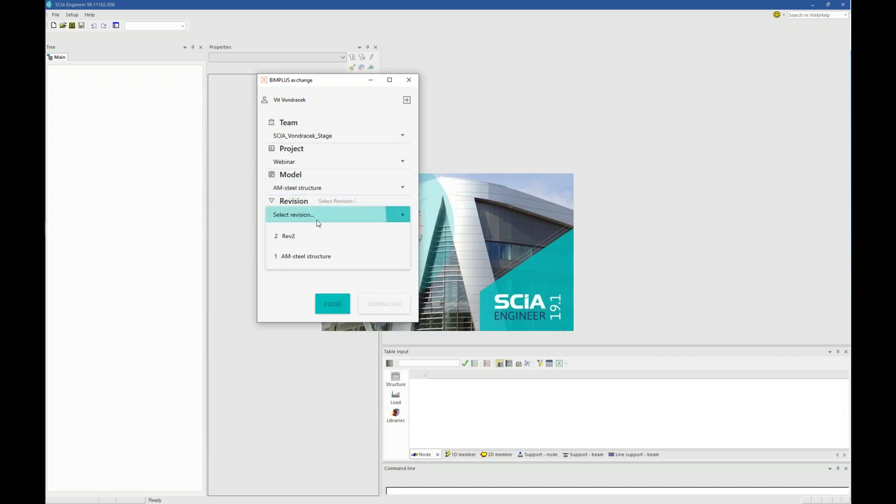
click(313, 261)
click(387, 302)
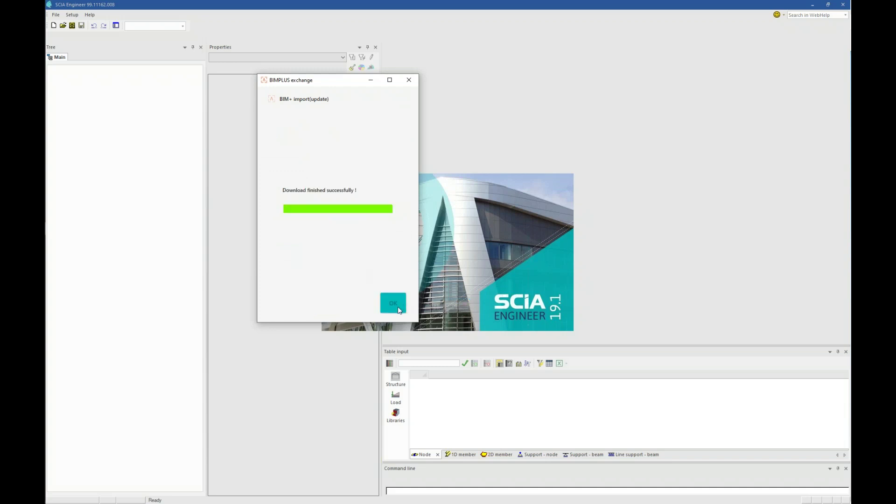
Finish the BIM+ import by accepting the proposed cross-section mapping, and inspect the imported steel frame in 3D
click(399, 307)
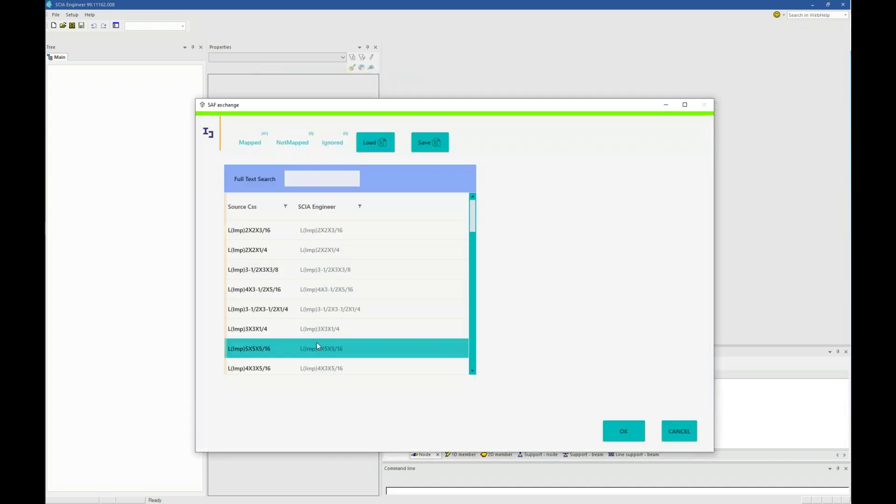
drag(473, 215, 478, 196)
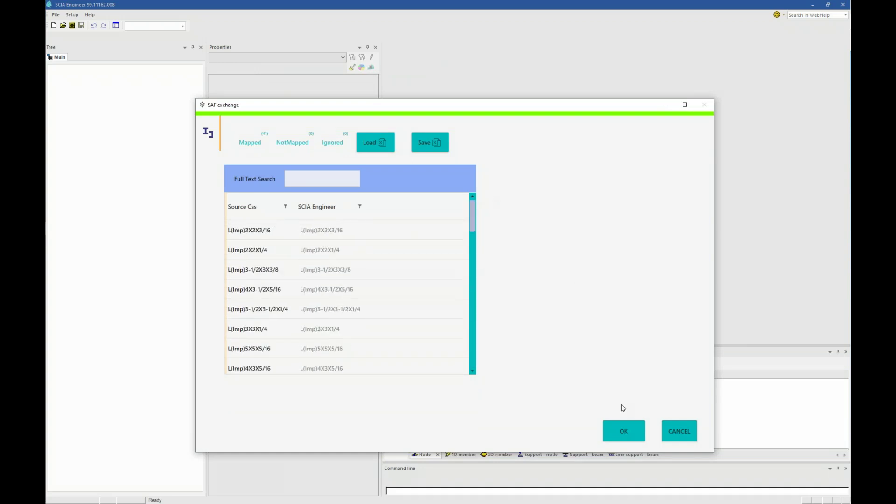
click(626, 430)
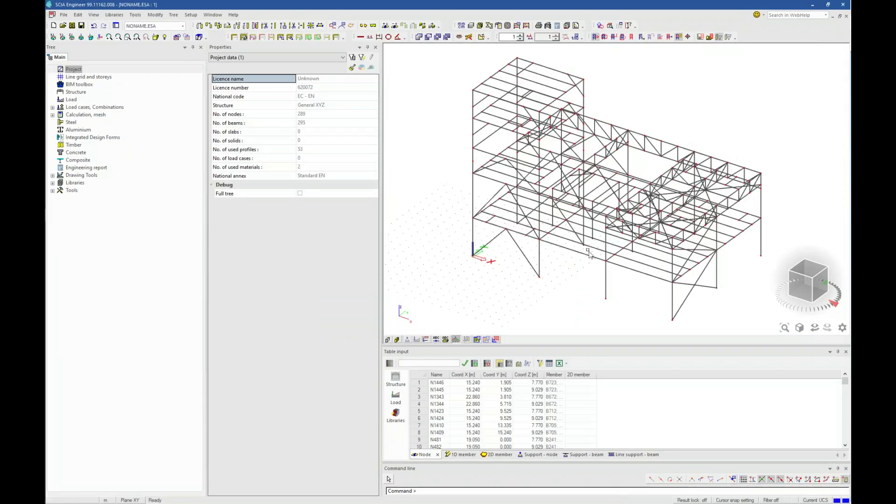
middle_drag(565, 241, 532, 221)
scroll(567, 263, down, 2)
ctrl+right_drag(583, 286, 575, 265)
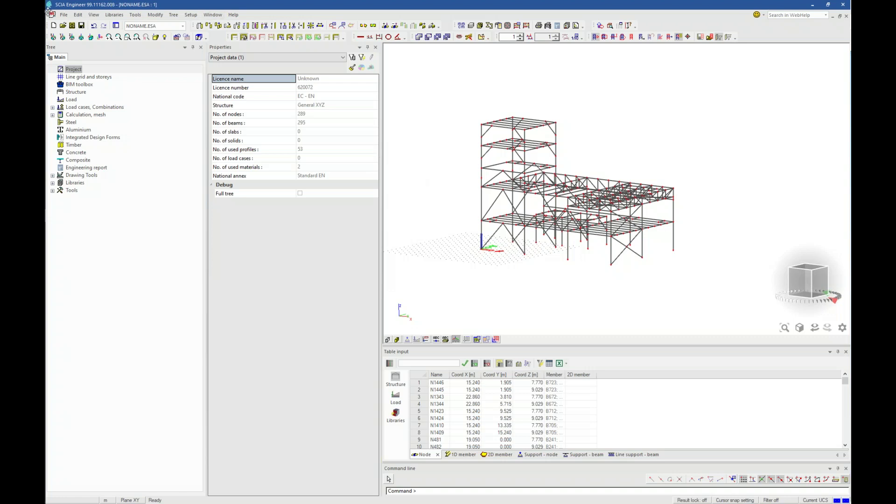
Open the recent project webinar_steel.ESA and inspect its node supports and its loads in the 3D model
click(63, 14)
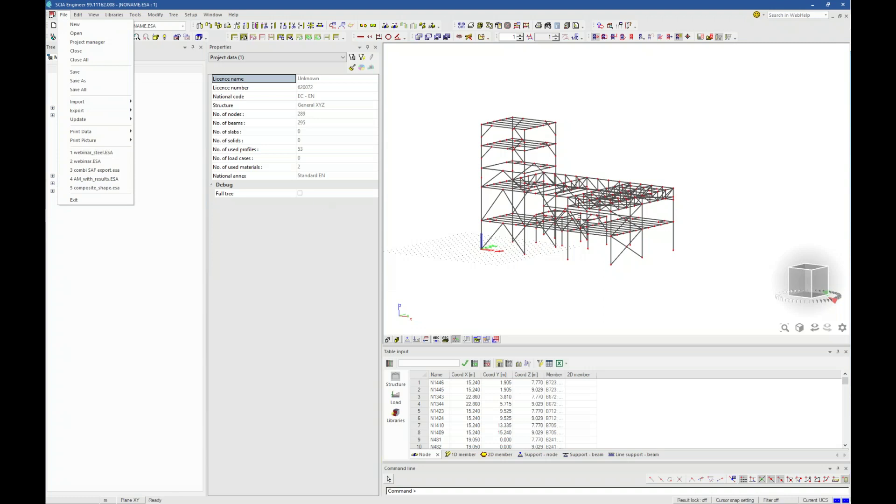
click(94, 152)
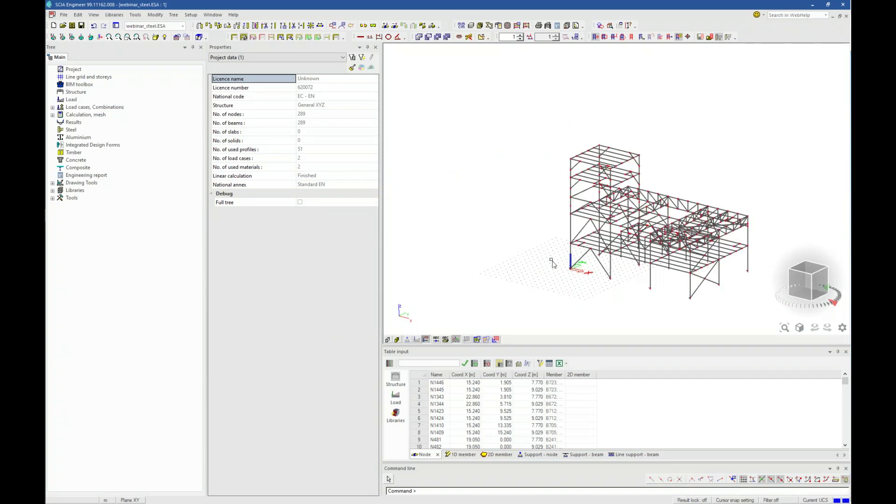
click(453, 339)
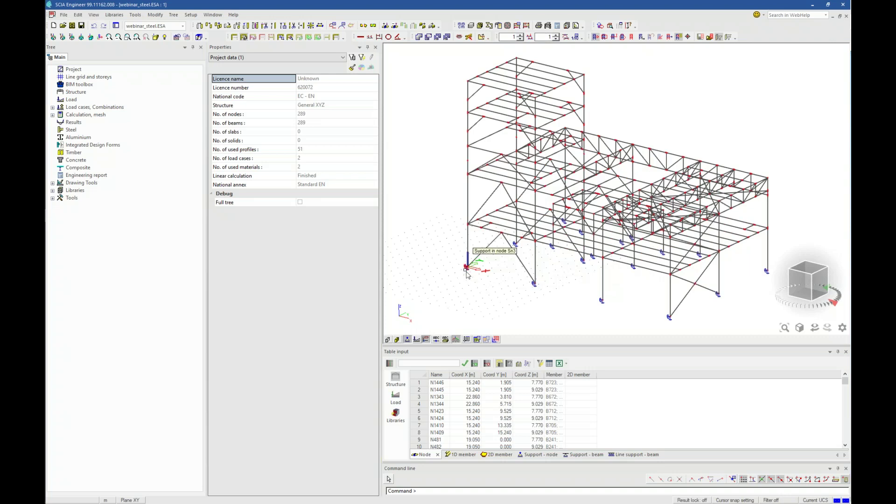
click(417, 339)
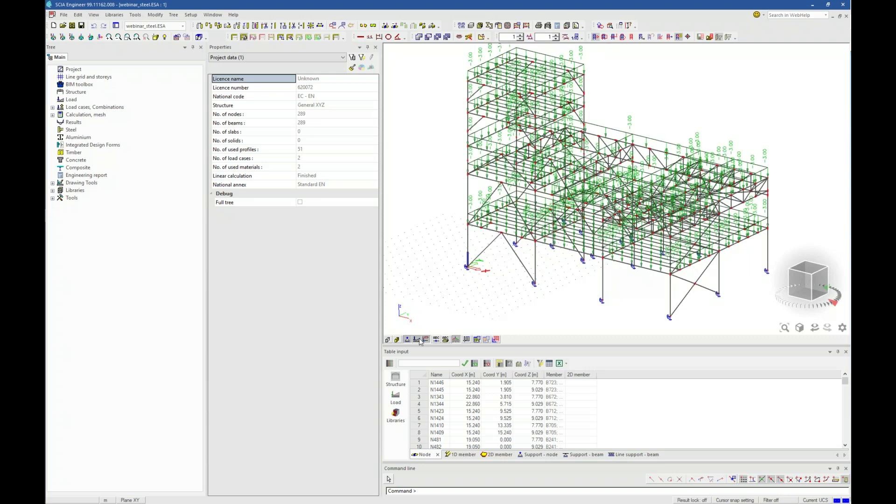
click(417, 339)
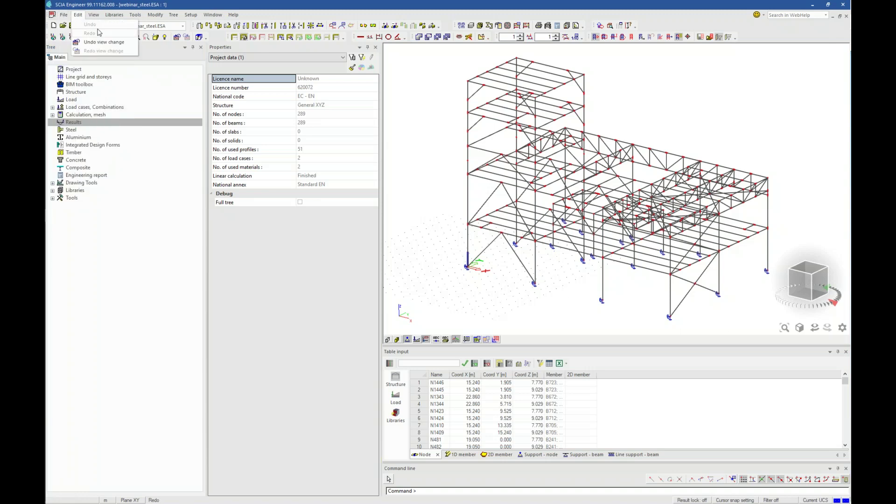
Review the BIM+ export options for creating a new revision with loads and results, and close the exchange without updating
click(63, 14)
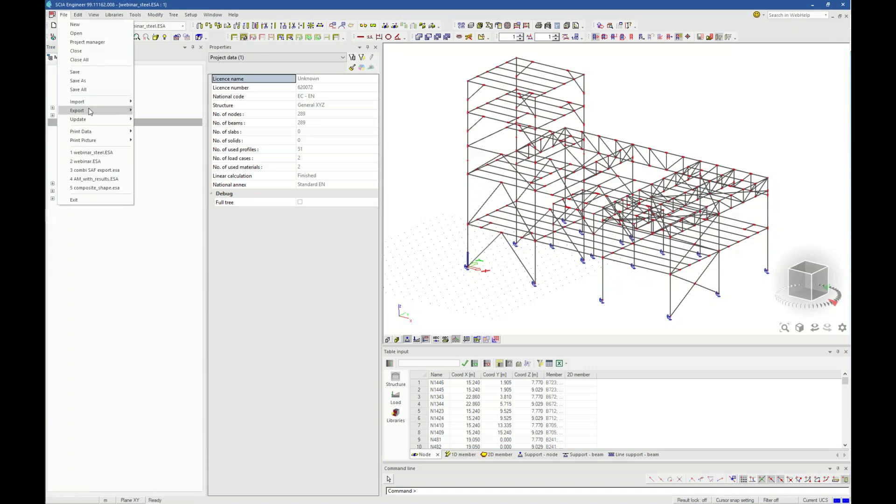
mouse_move(90, 111)
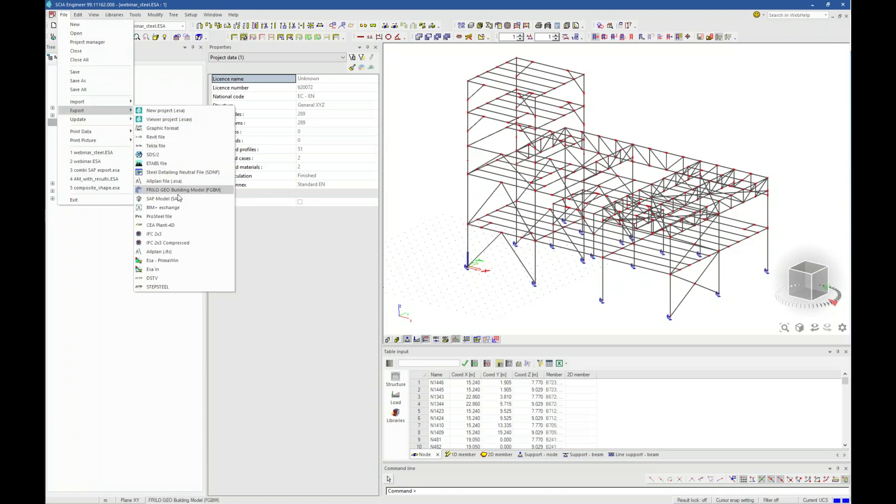
click(164, 208)
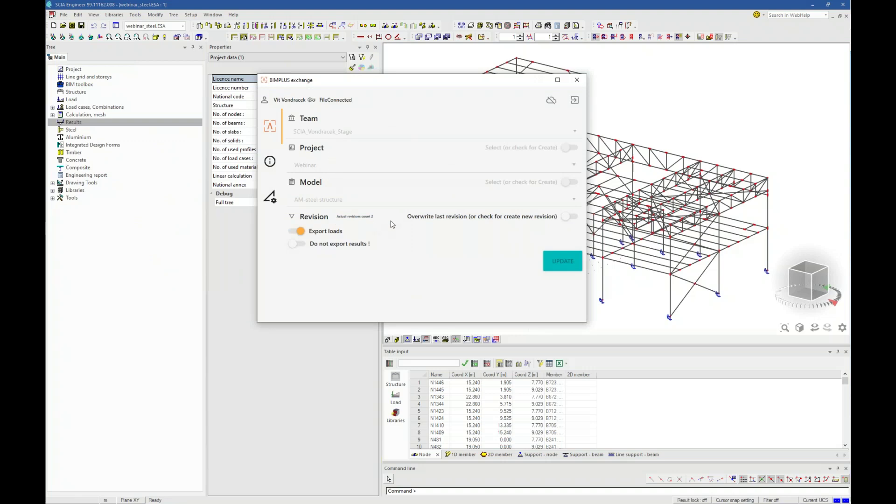
click(569, 217)
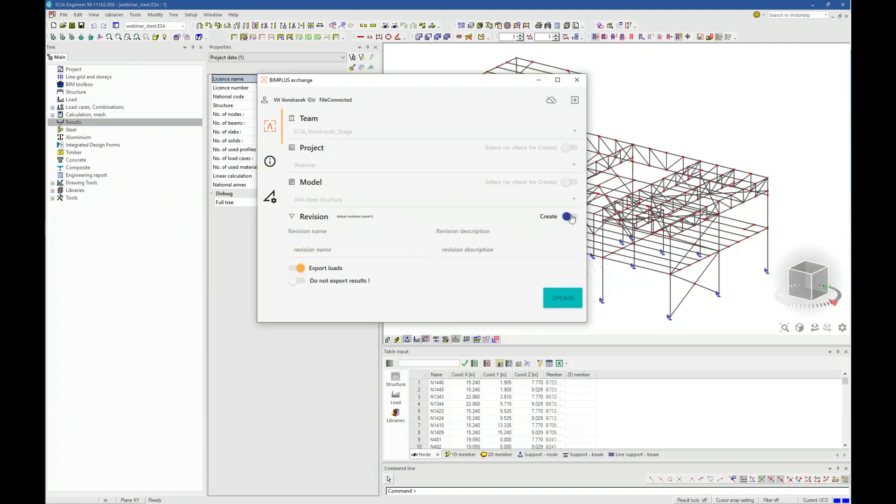
click(297, 281)
drag(583, 189, 589, 114)
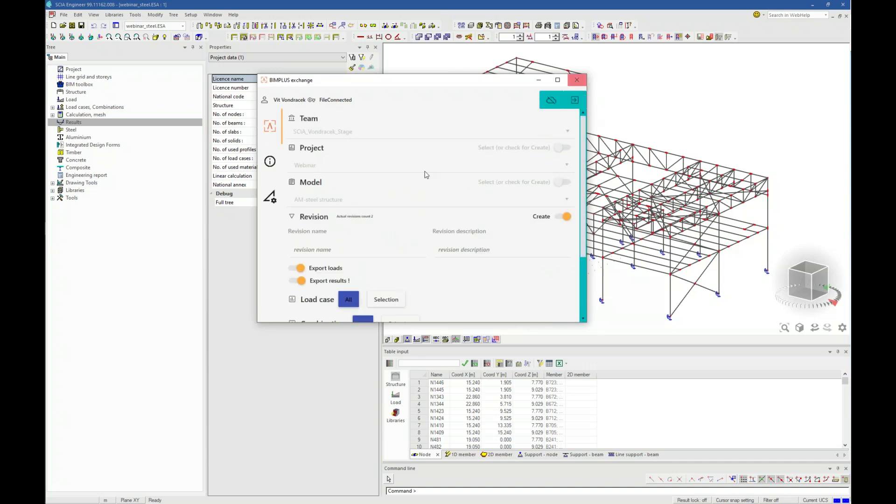
mouse_move(583, 216)
mouse_down()
mouse_move(592, 274)
mouse_move(590, 210)
mouse_up()
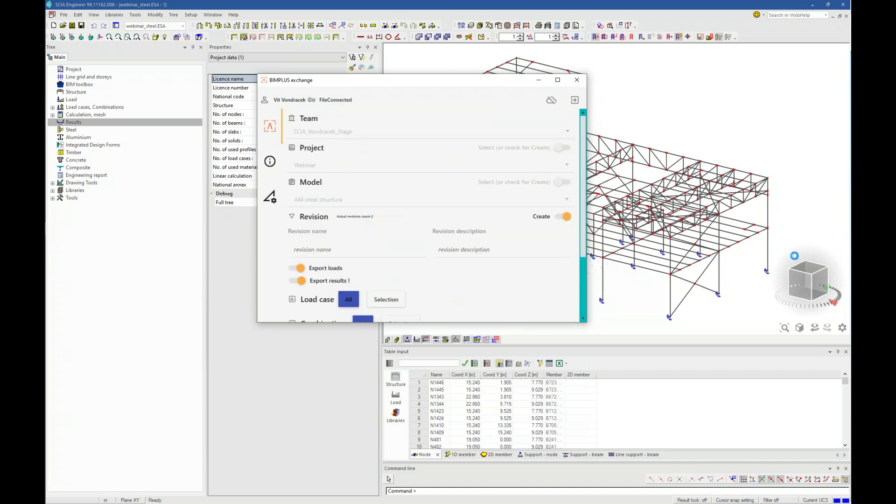
click(577, 80)
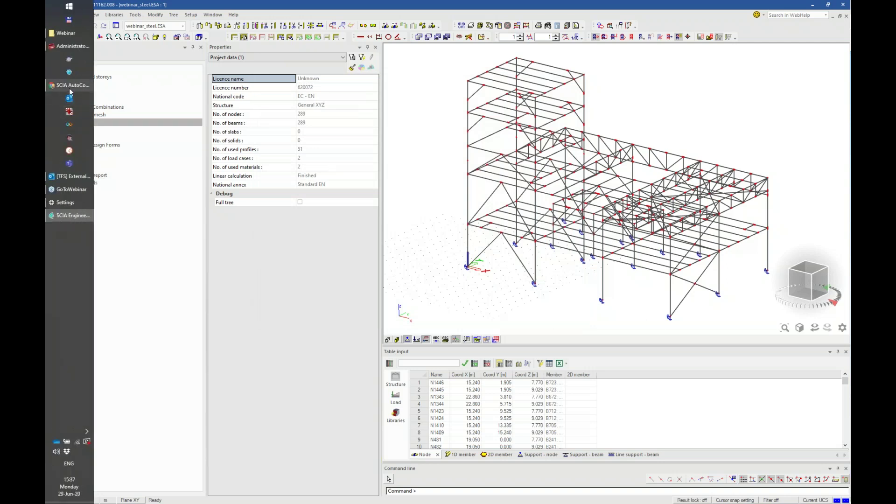
Switch to SCIA AutoConverter, reload the model selection and load revision 2, Rev2, of the AM-steel structure model
click(71, 88)
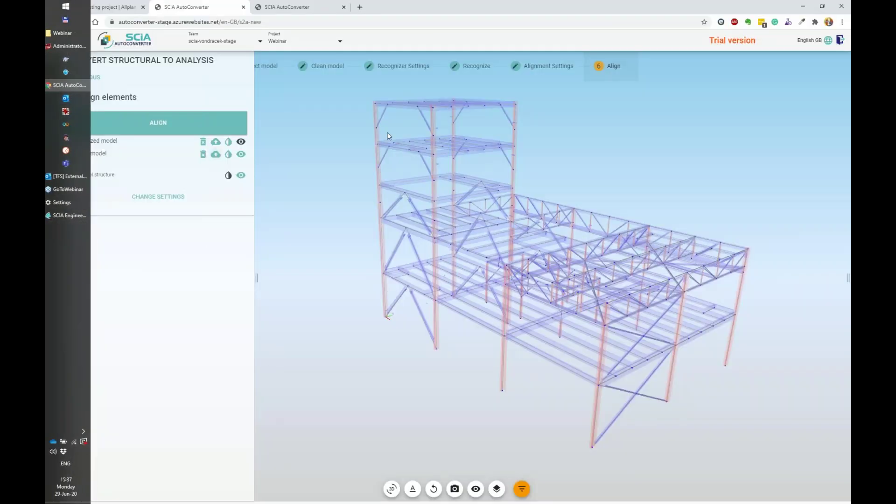
click(262, 75)
drag(256, 278, 221, 278)
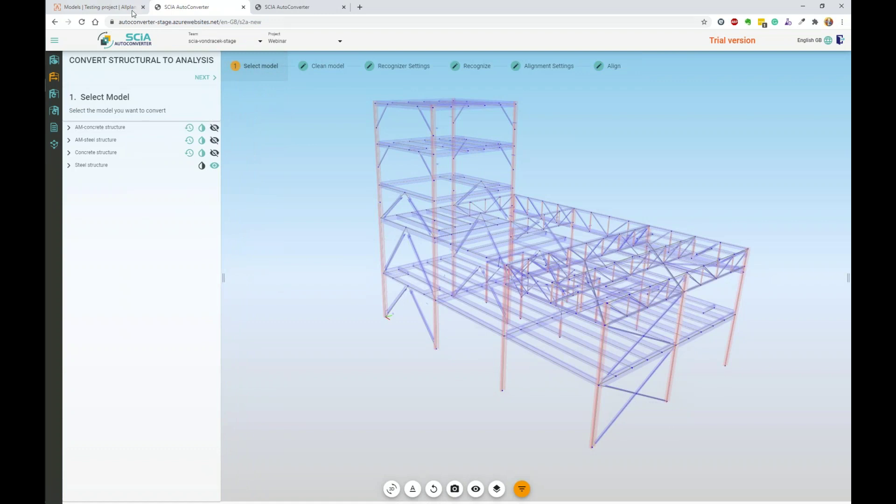
click(82, 22)
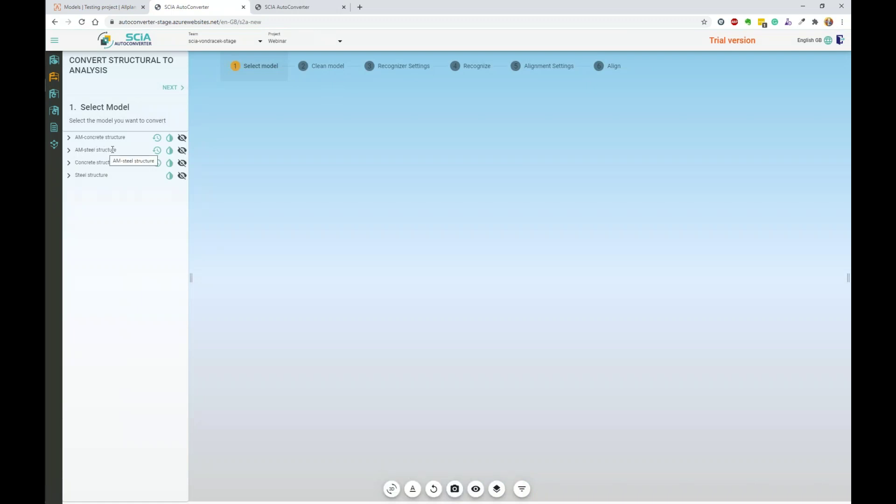
click(157, 150)
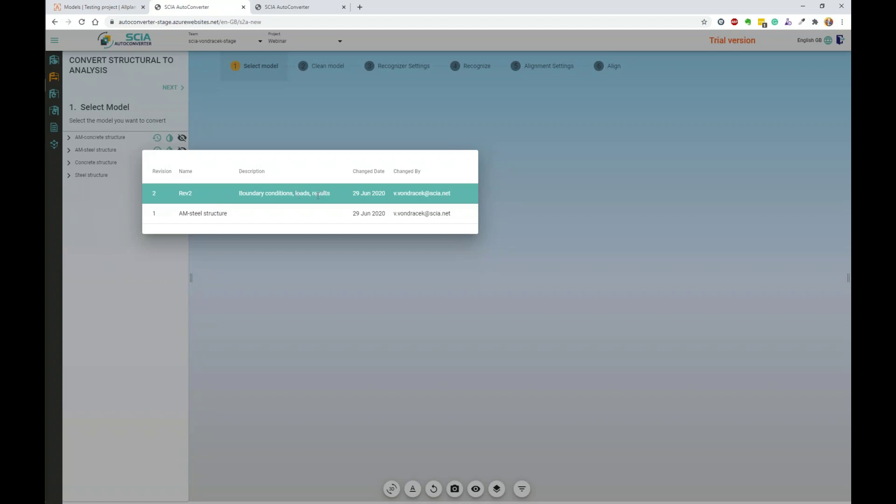
click(244, 193)
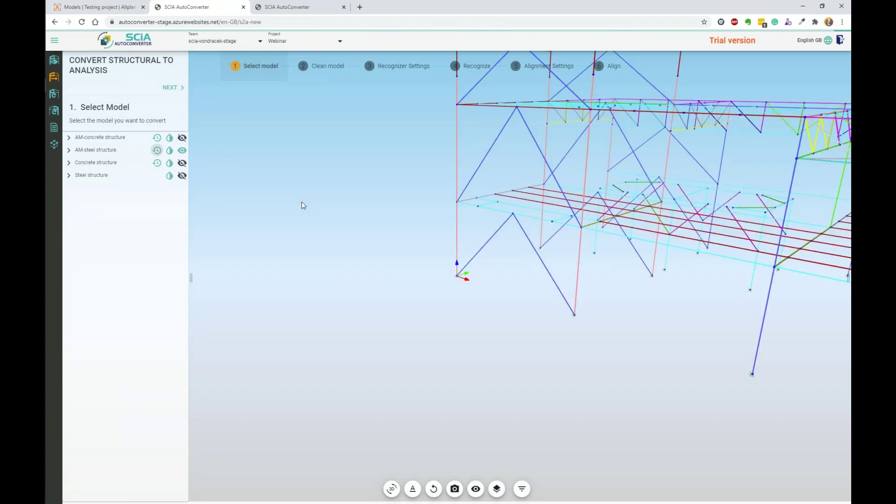
Examine the line loads and column-base supports on the loaded AM-steel structure revision
drag(336, 220, 249, 319)
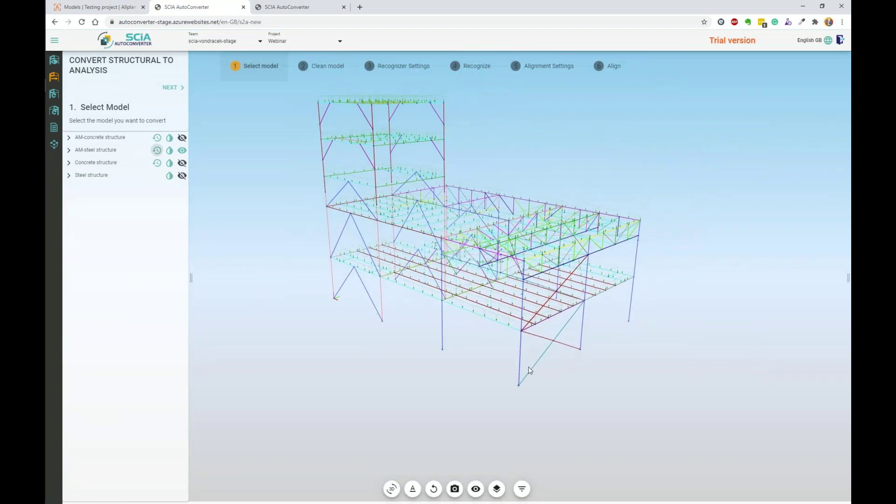
scroll(517, 394, up, 5)
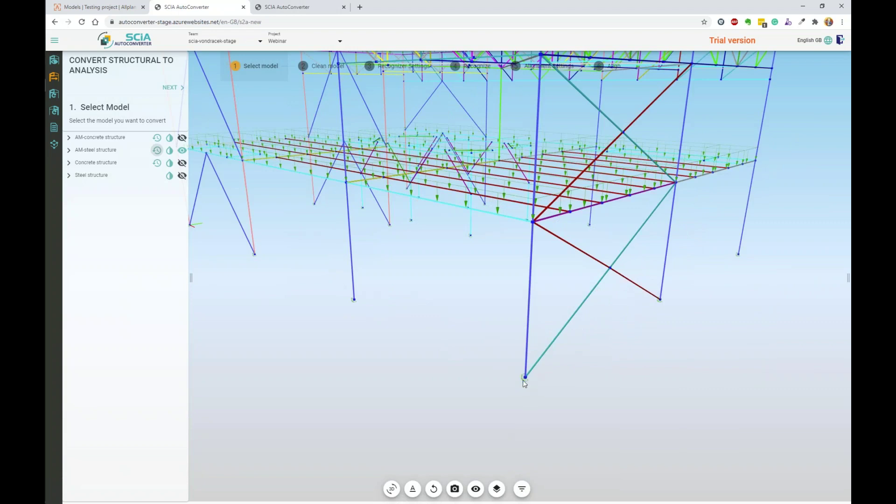
scroll(524, 379, up, 5)
scroll(524, 379, down, 5)
scroll(483, 175, up, 5)
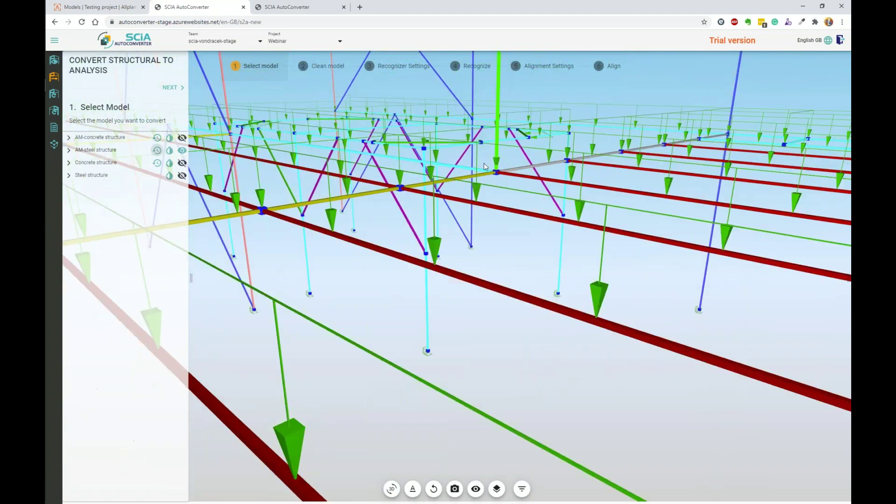
scroll(435, 239, down, 5)
middle_drag(371, 221, 497, 317)
scroll(497, 316, down, 1)
scroll(495, 313, down, 1)
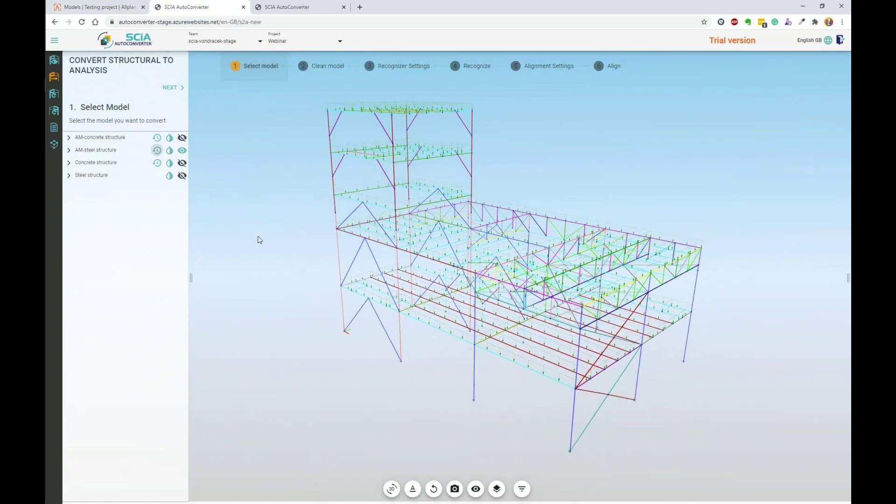
Open the model viewer and expand its loads and analysis results sections
click(54, 62)
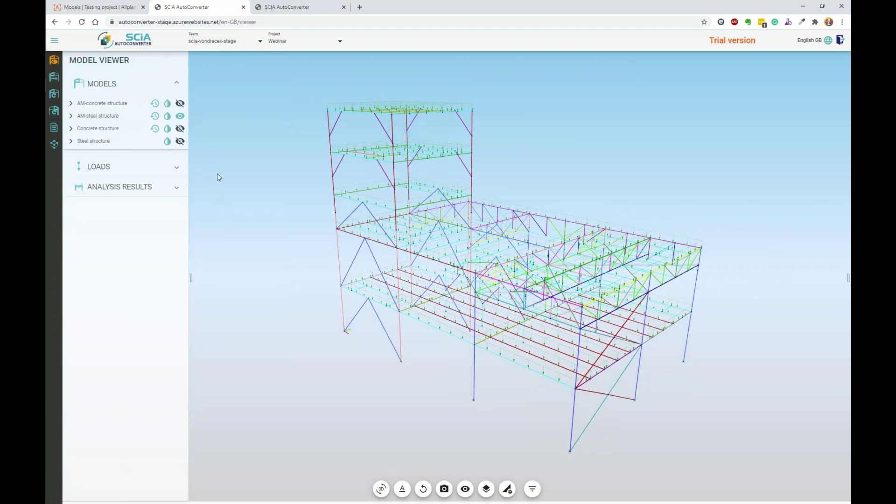
click(176, 167)
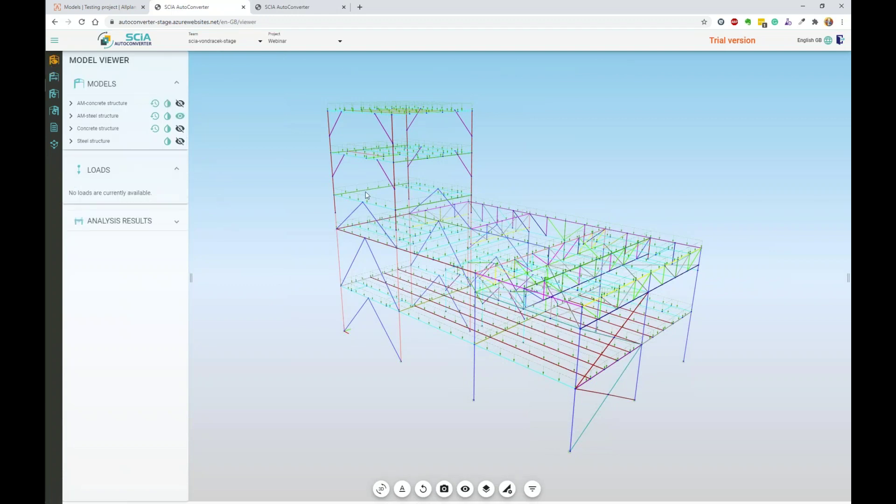
click(174, 221)
Display the internal section forces in 1D members for load LC2 with magnitude My
click(140, 248)
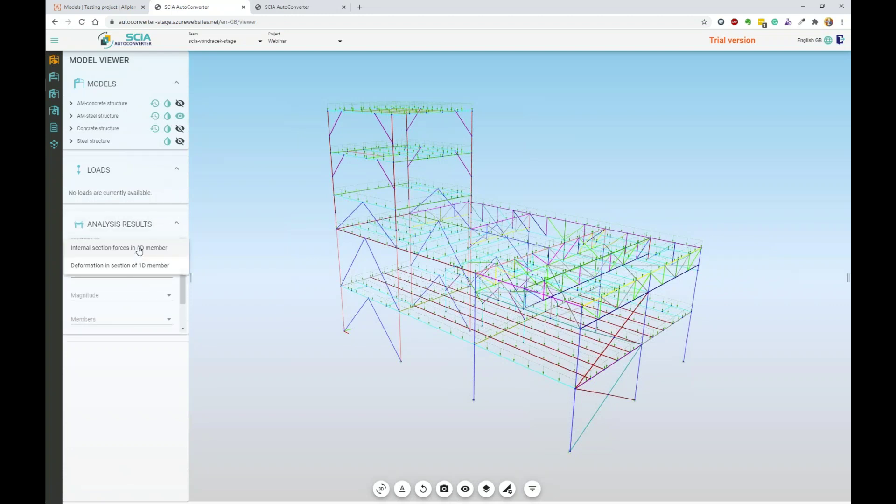
click(153, 250)
click(136, 273)
click(120, 291)
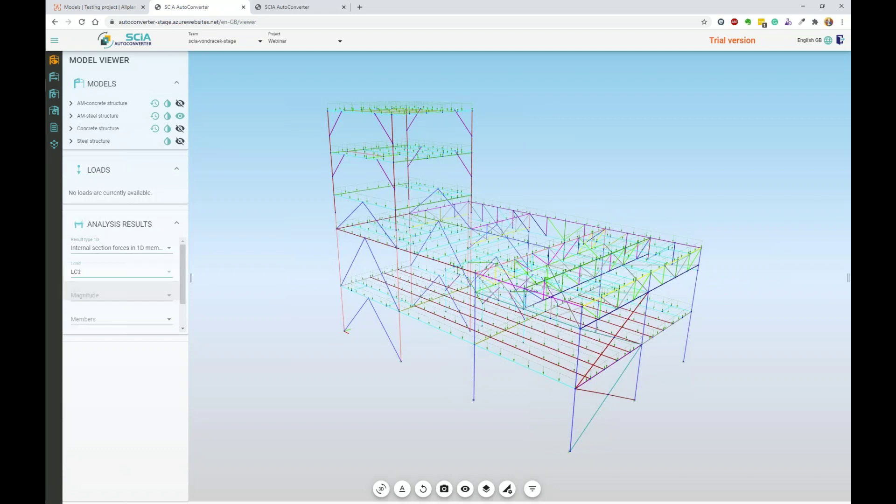
click(122, 301)
click(105, 367)
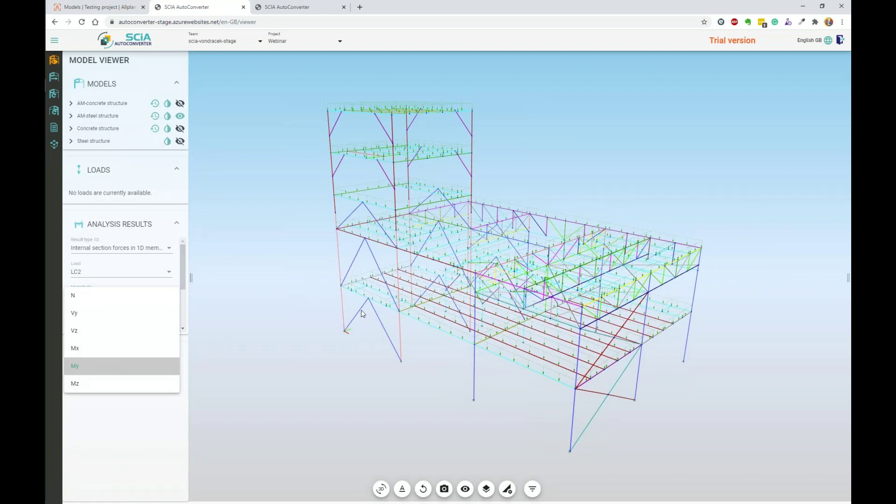
click(325, 321)
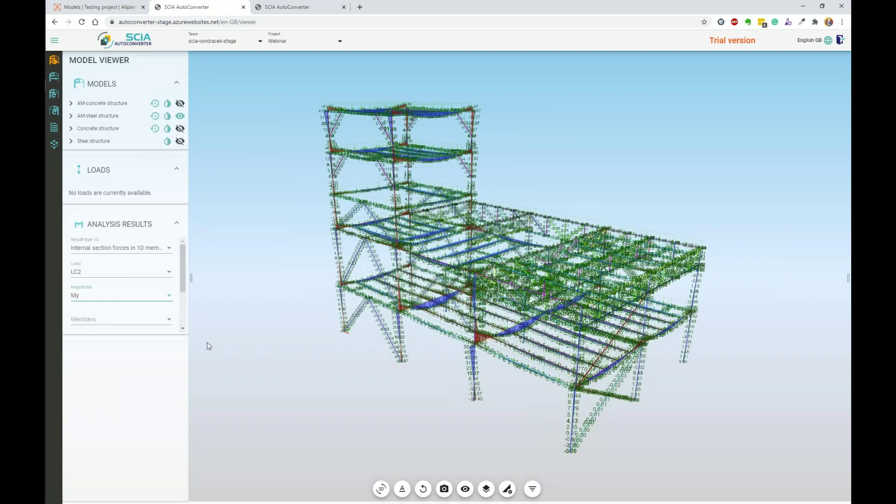
Set the result extremes to Global and inspect the bending moment diagrams on the frame's beams and columns
drag(182, 283, 180, 318)
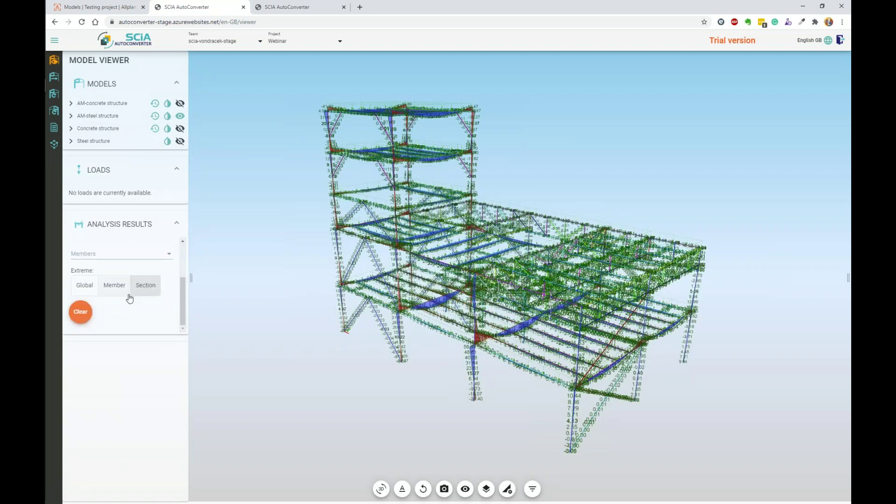
click(85, 285)
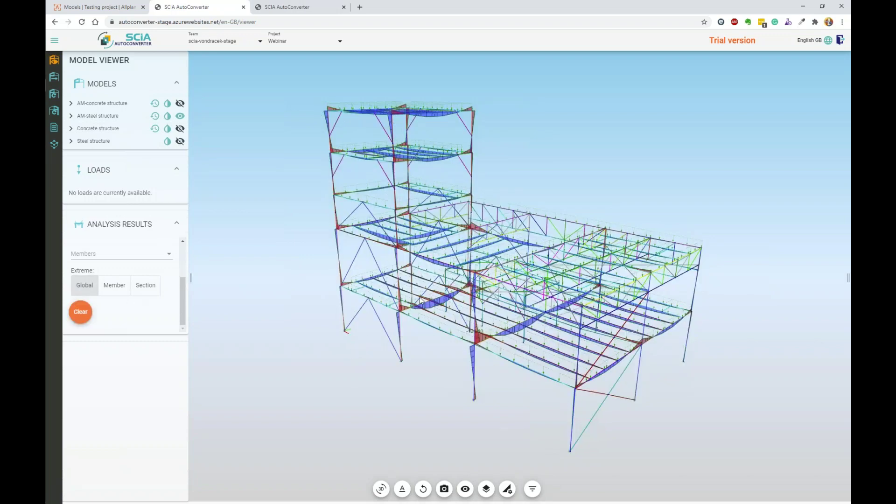
scroll(450, 310, up, 5)
scroll(451, 310, up, 1)
mouse_move(564, 296)
mouse_down()
mouse_move(499, 301)
mouse_move(537, 266)
mouse_move(575, 297)
mouse_up()
scroll(575, 296, down, 8)
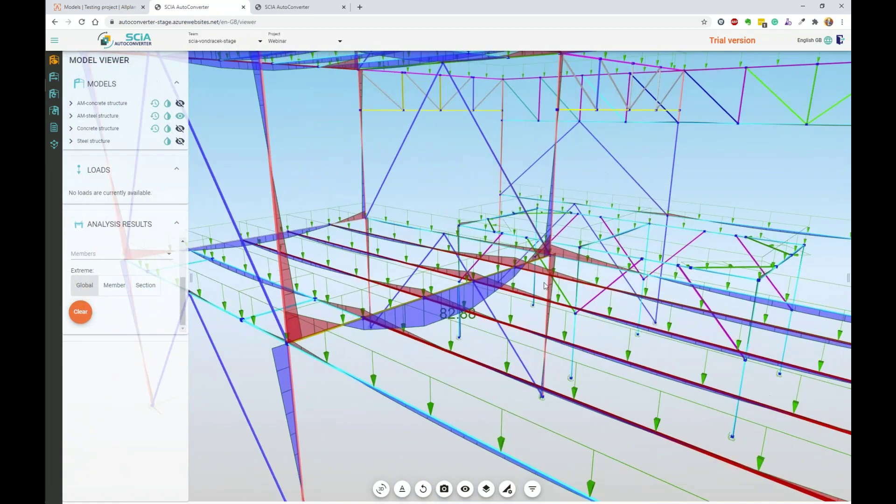
middle_drag(575, 200, 553, 263)
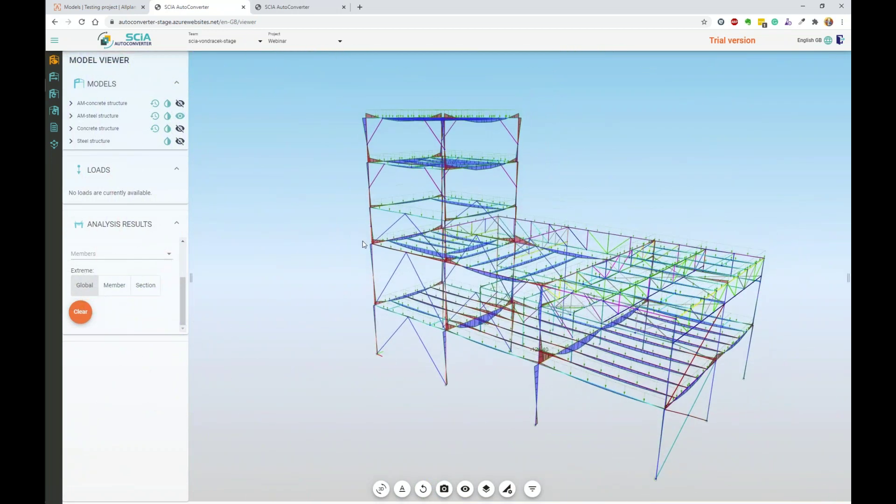
Hide the AM-steel structure and load revision 1 of the Concrete structure model
middle_drag(570, 194, 483, 178)
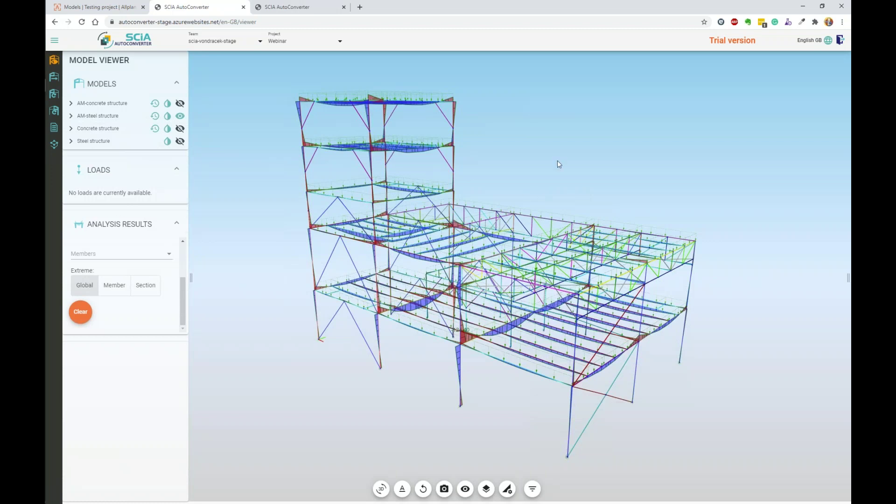
click(181, 117)
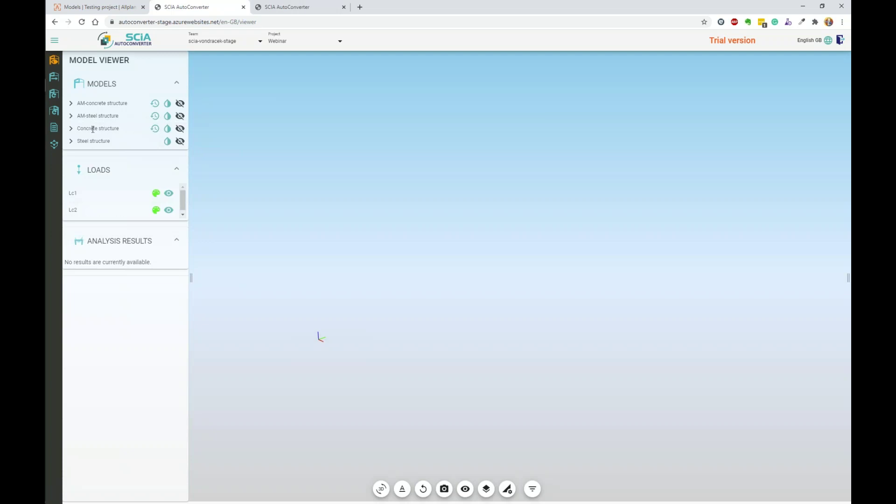
click(155, 129)
click(194, 195)
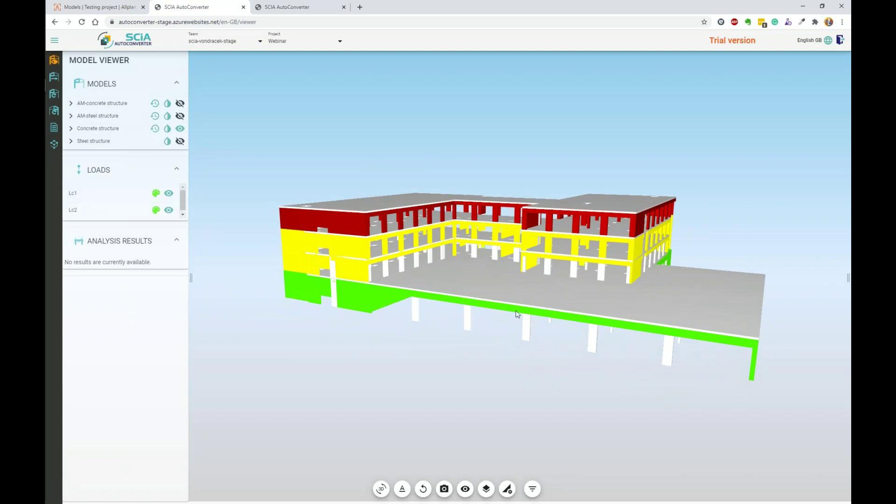
Collapse the loads section and display a revision of AM-concrete structure in place of the Concrete structure model
click(185, 170)
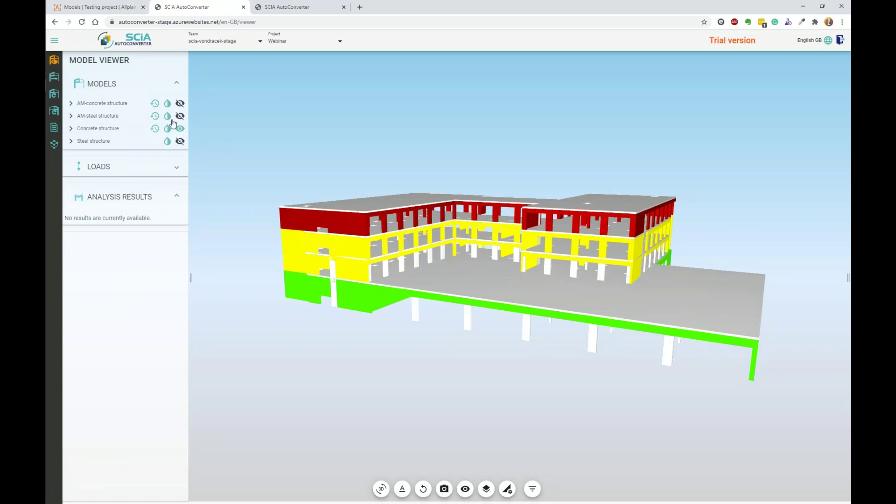
click(155, 103)
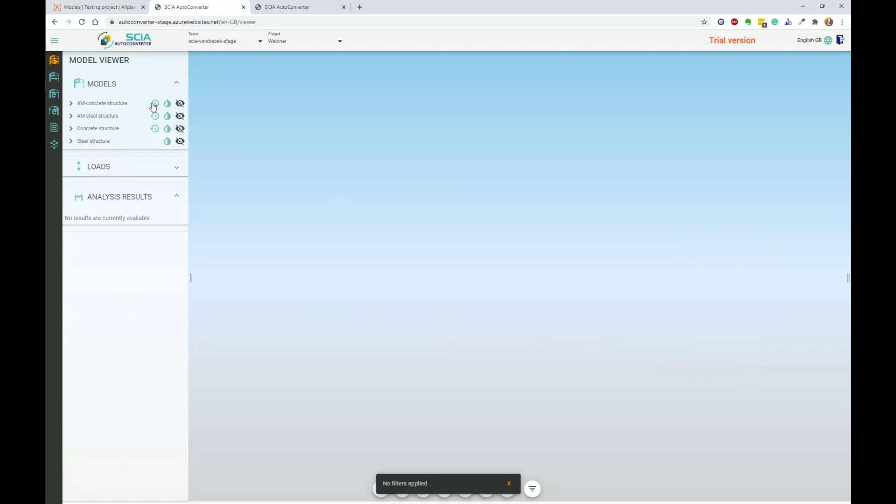
click(185, 182)
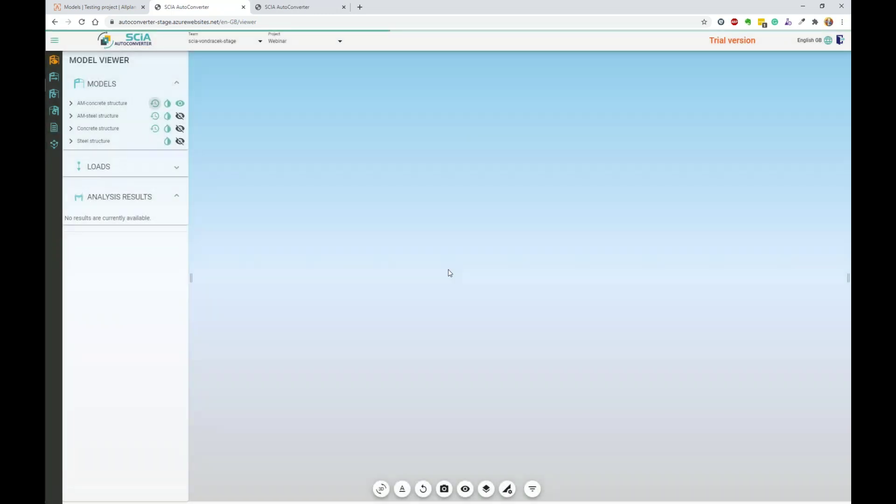
drag(448, 269, 508, 304)
drag(422, 199, 436, 213)
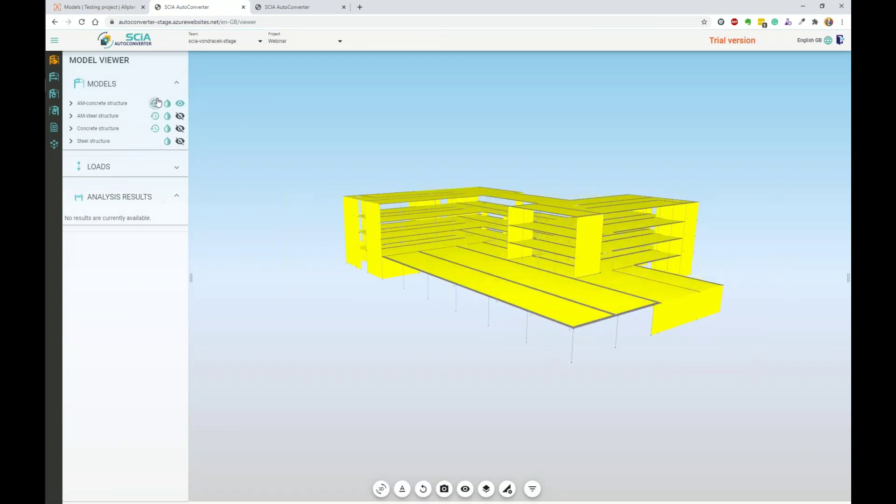
Hide the AM-concrete structure and load Rev2 of the Concrete structure, with the added floor and deleted columns
click(155, 103)
click(180, 104)
click(155, 129)
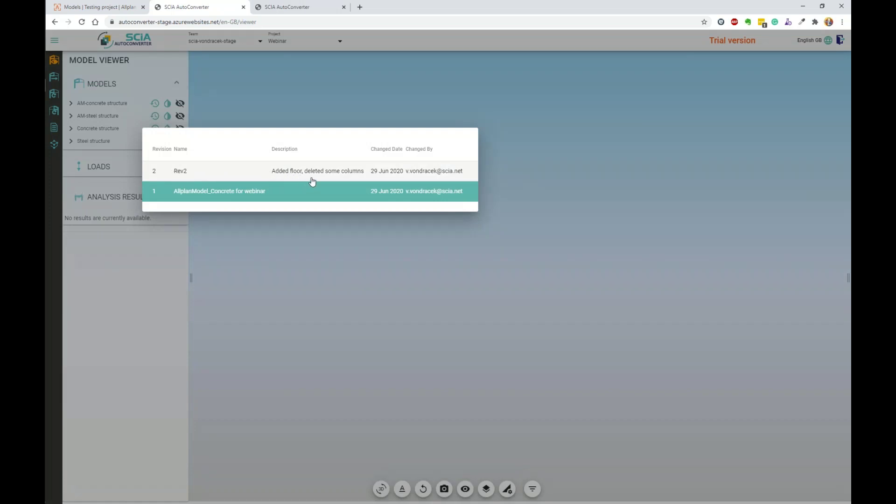
click(330, 173)
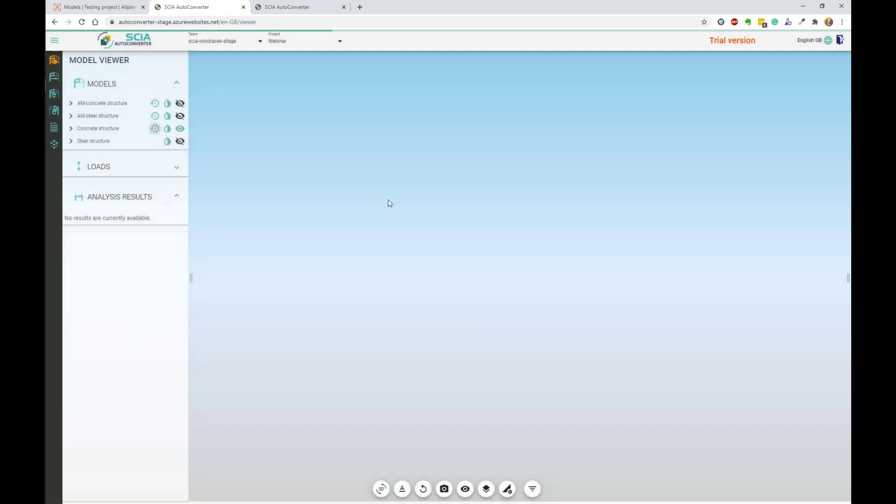
drag(424, 326, 458, 321)
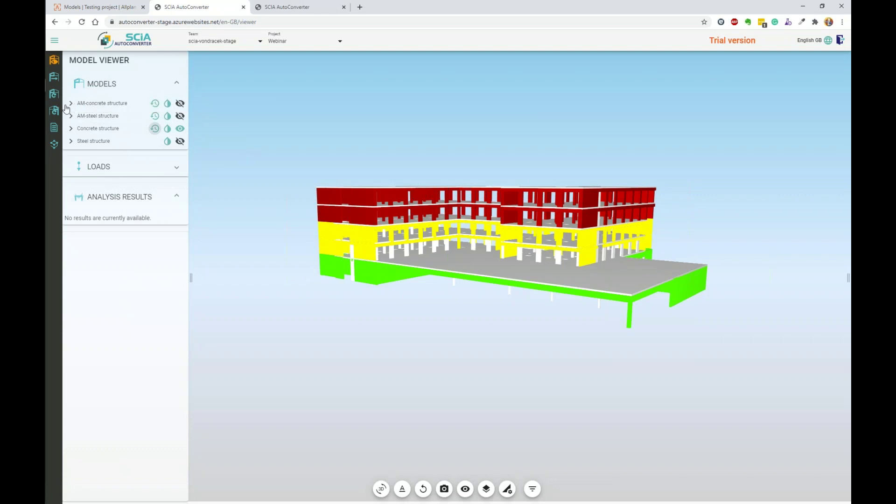
Start updating analysis with structural for the Concrete structure model and compare its revision 2 with revision 1
click(54, 93)
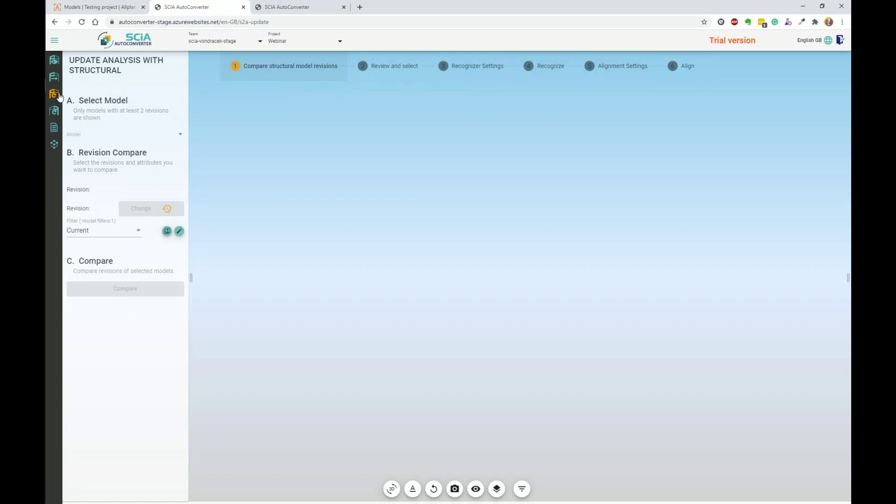
click(110, 137)
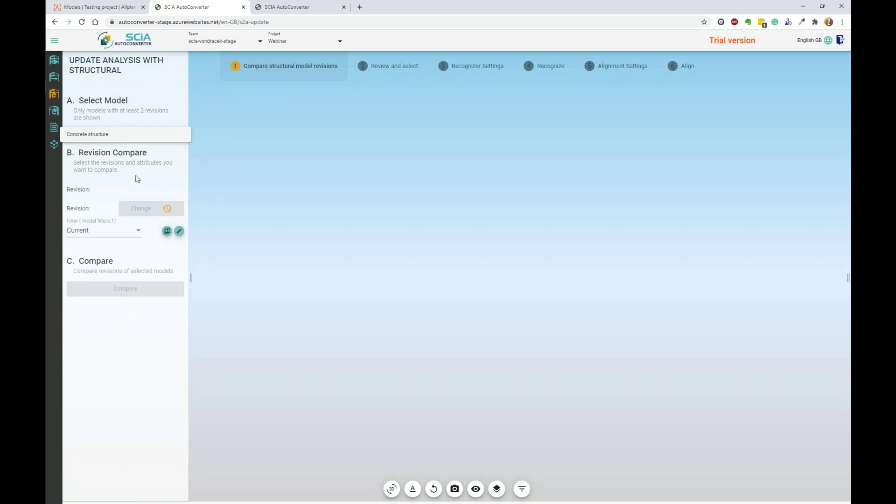
click(68, 137)
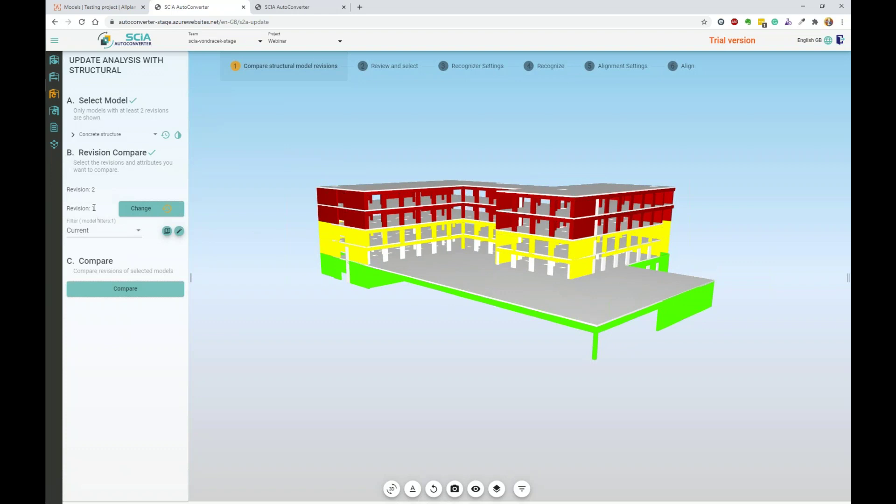
click(126, 290)
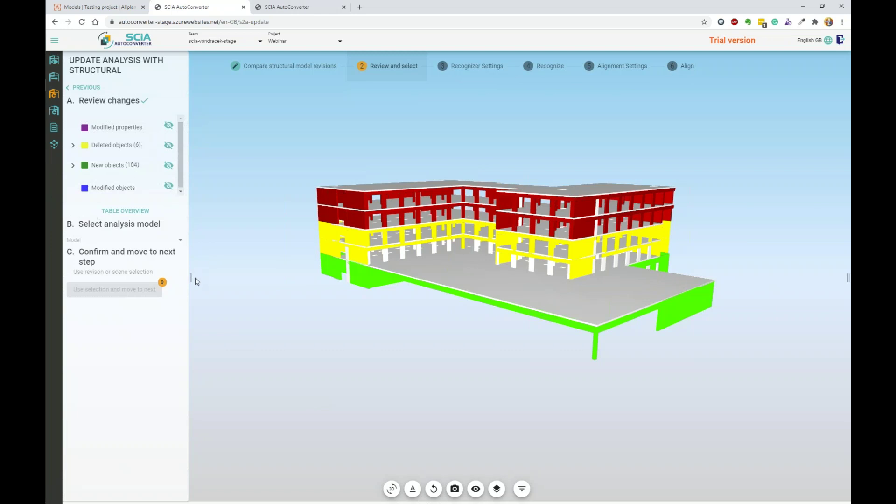
Widen the review area, then show and select the new and deleted objects on the concrete building
drag(192, 278, 224, 278)
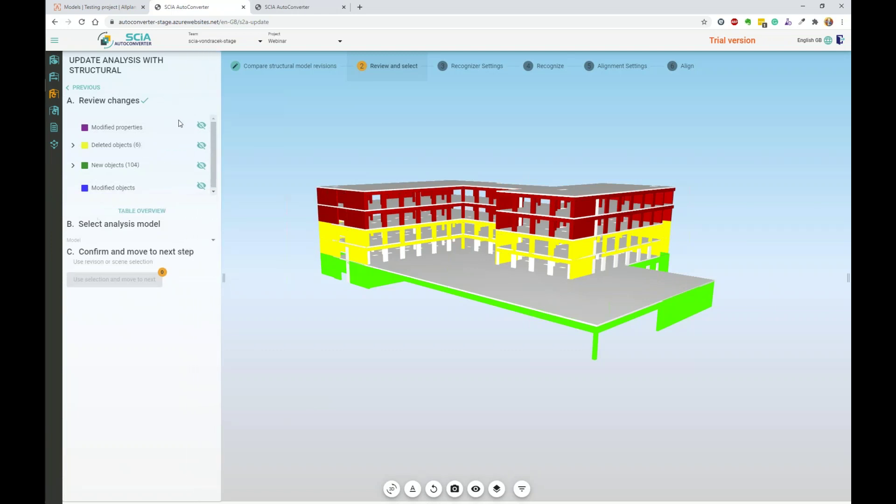
click(201, 167)
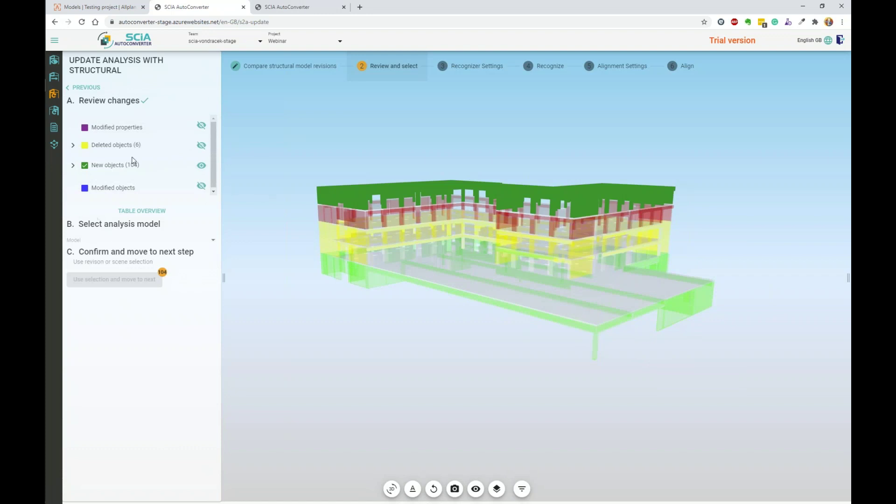
drag(339, 165, 438, 211)
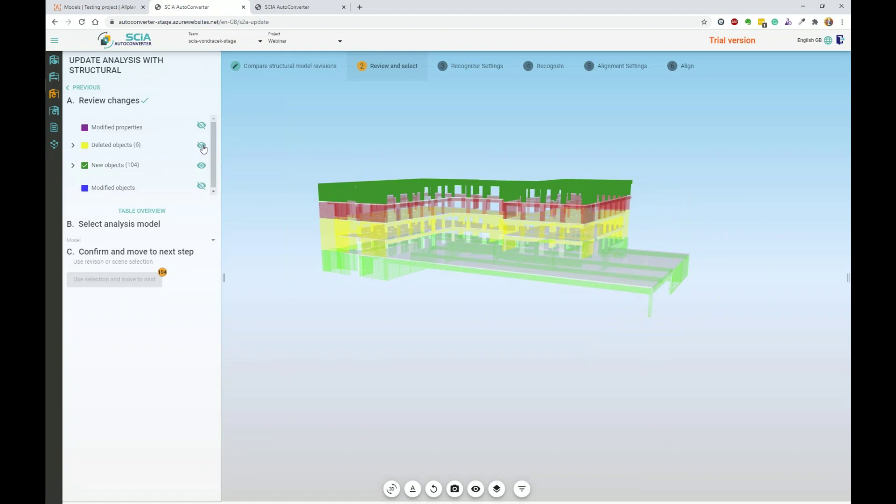
click(201, 145)
drag(502, 325, 452, 300)
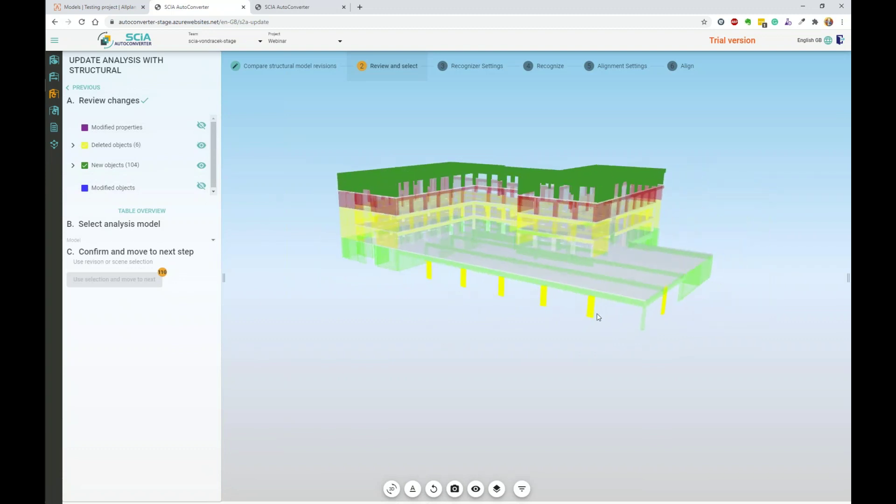
drag(588, 363, 567, 361)
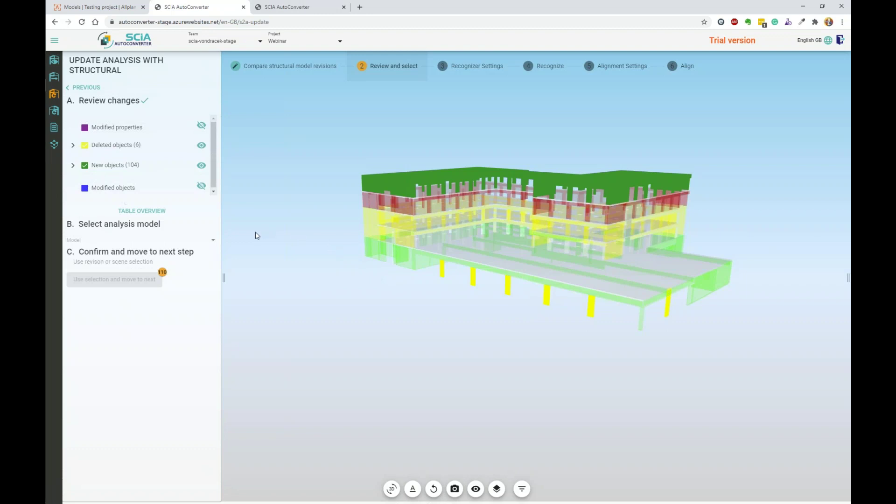
Choose AM-concrete structure as the analysis model and switch it to revision 2
click(211, 243)
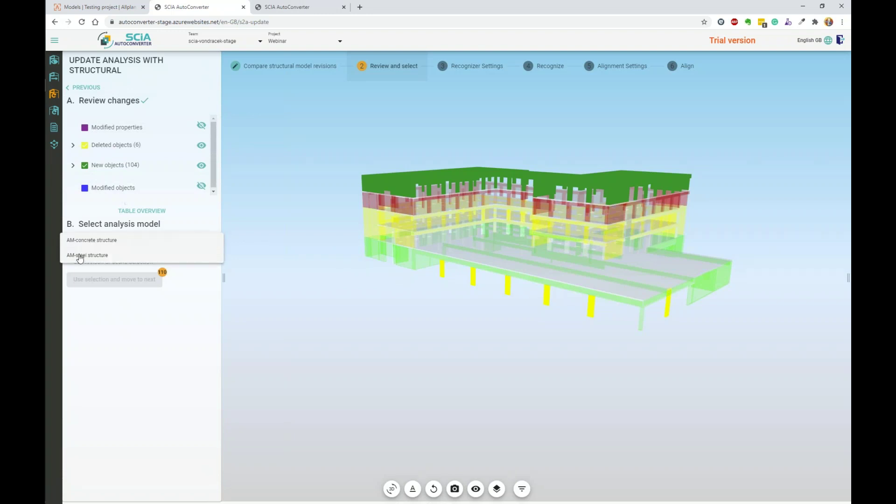
click(97, 241)
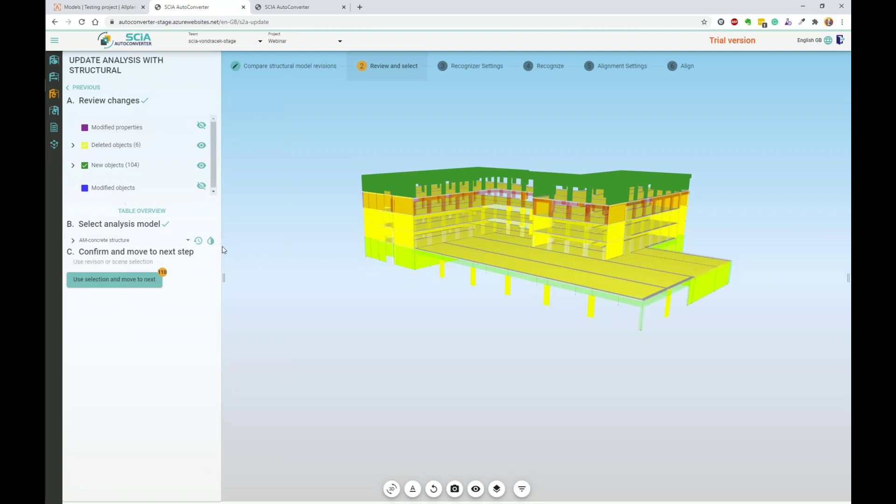
click(198, 241)
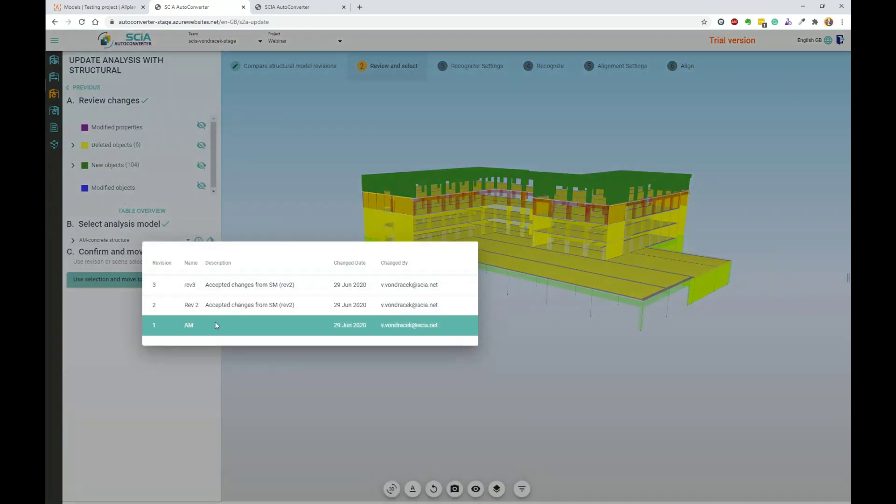
click(249, 308)
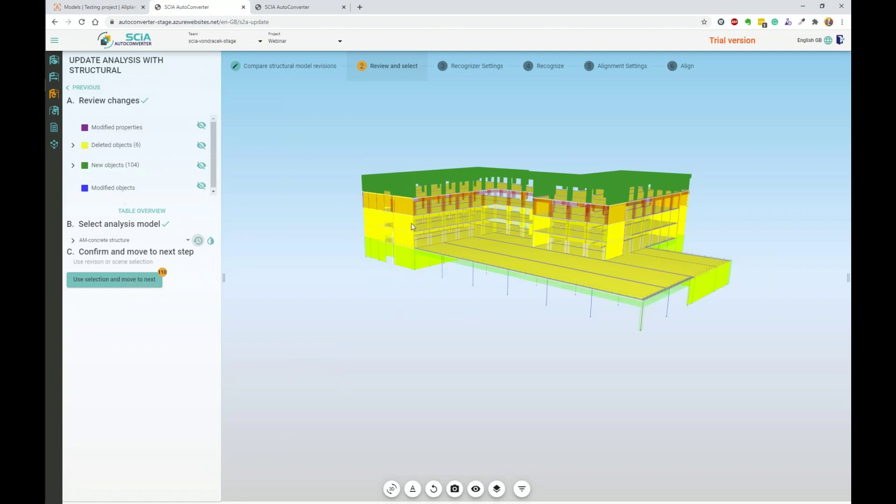
Inspect the selected changes against the analysis model and carry the selection over to the recognizer settings
scroll(410, 233, up, 3)
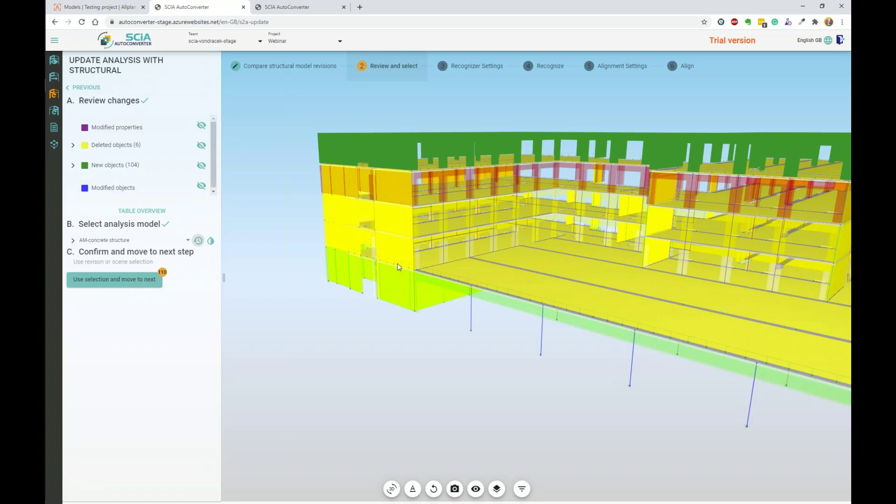
scroll(398, 267, up, 5)
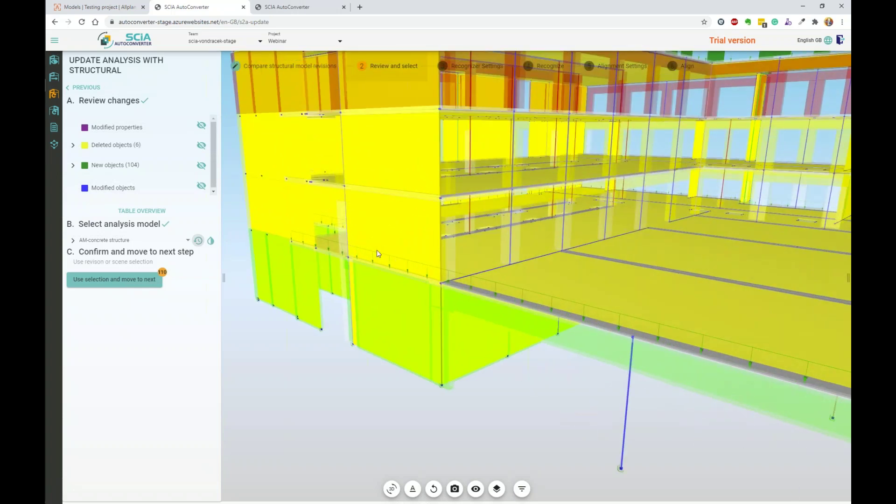
scroll(399, 260, down, 5)
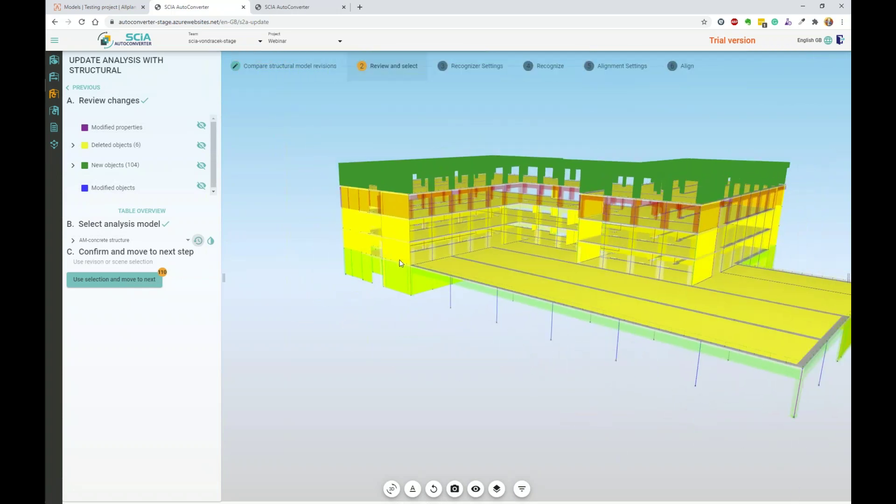
middle_drag(417, 351, 370, 357)
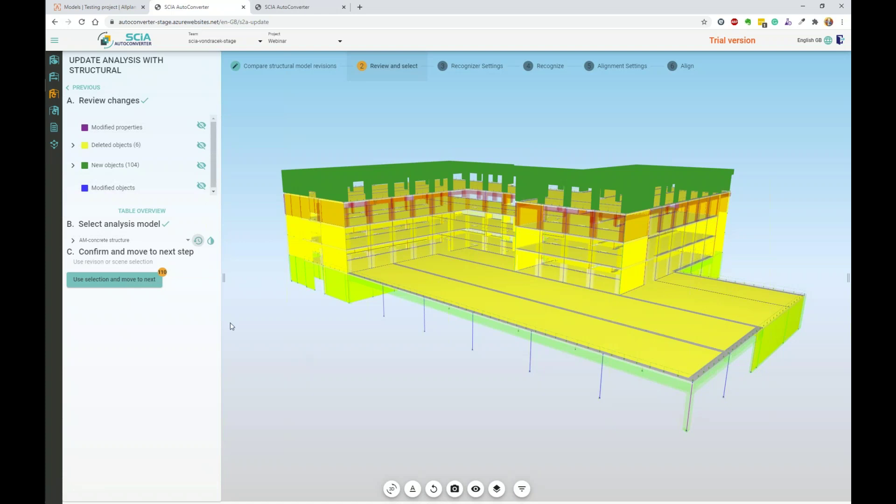
click(112, 280)
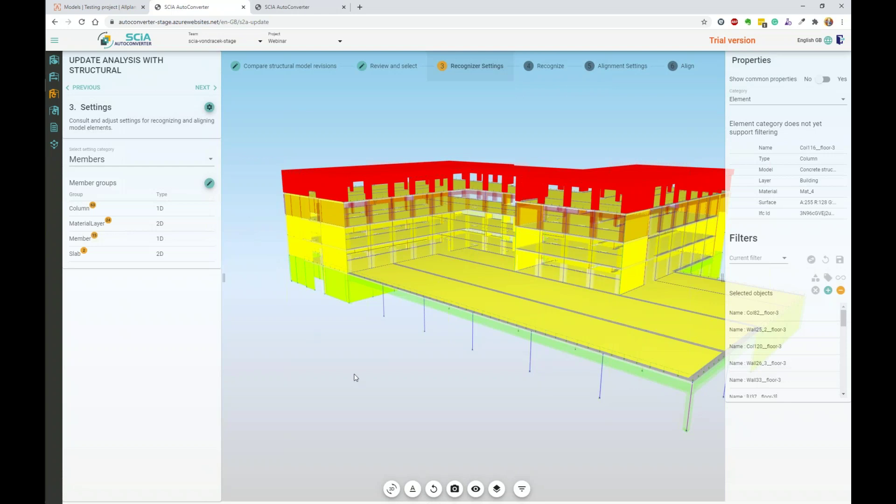
Accept the recognizer settings and try to recognize the selected structural elements as analysis elements
middle_drag(353, 374, 332, 368)
scroll(331, 369, down, 3)
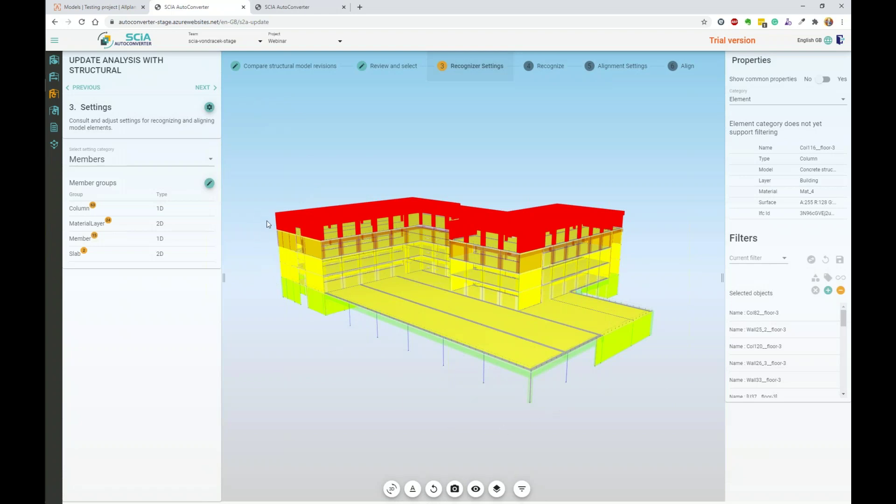
click(204, 87)
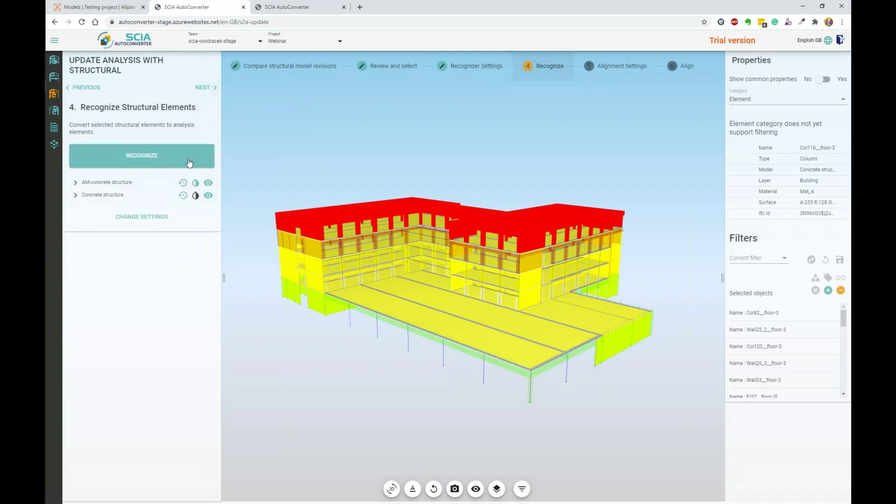
click(189, 162)
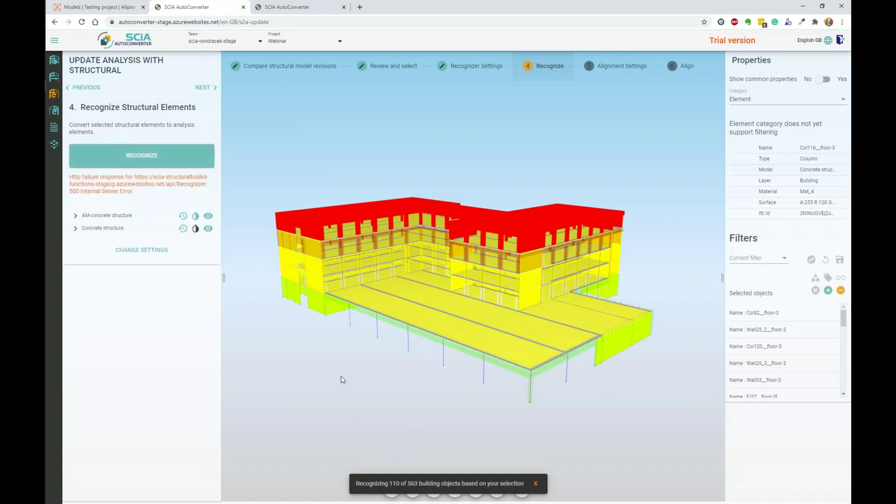
Go back to the recognizer settings and check the general recognize settings for 1D and 2D members
click(78, 88)
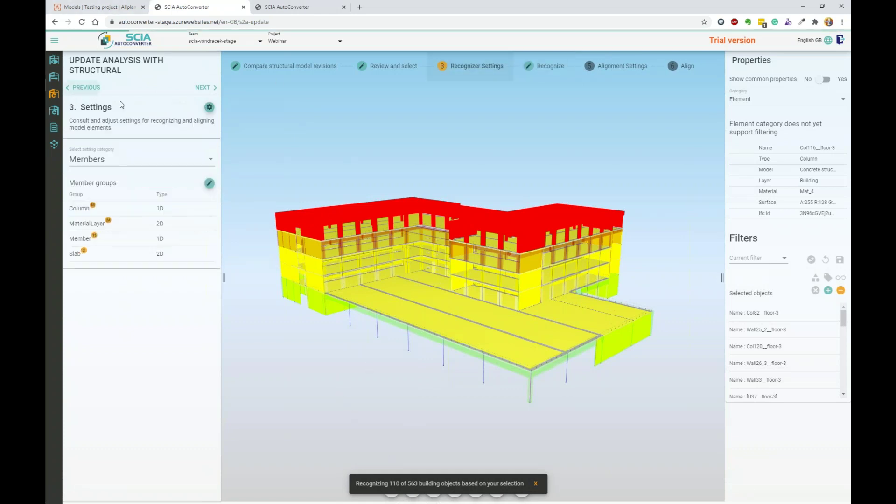
click(209, 107)
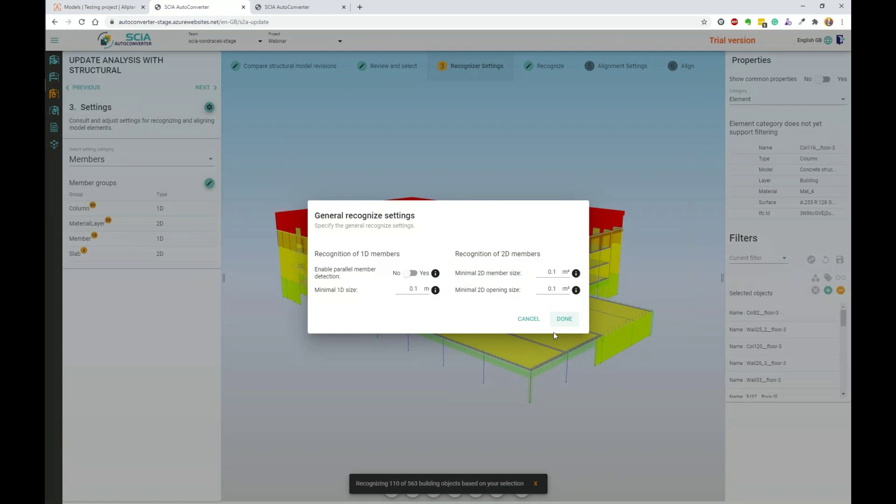
click(530, 320)
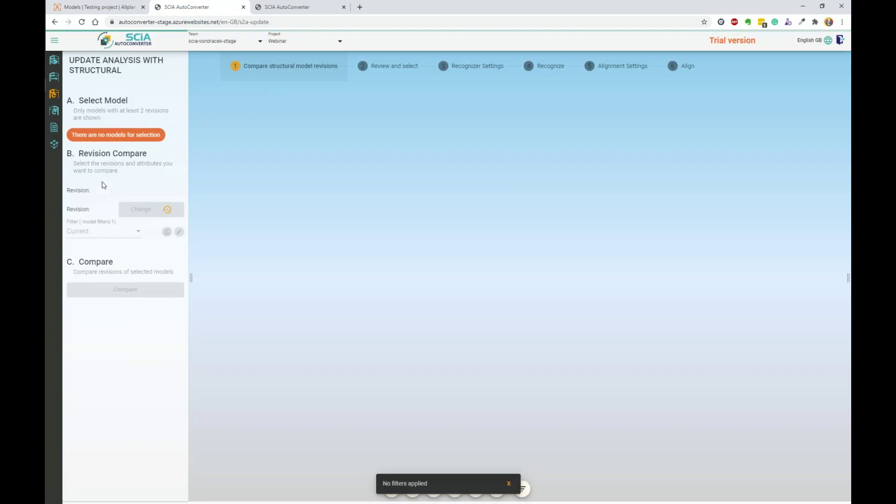
Choose Concrete structure as the model to update from and compare its revision 2 with revision 1
click(122, 139)
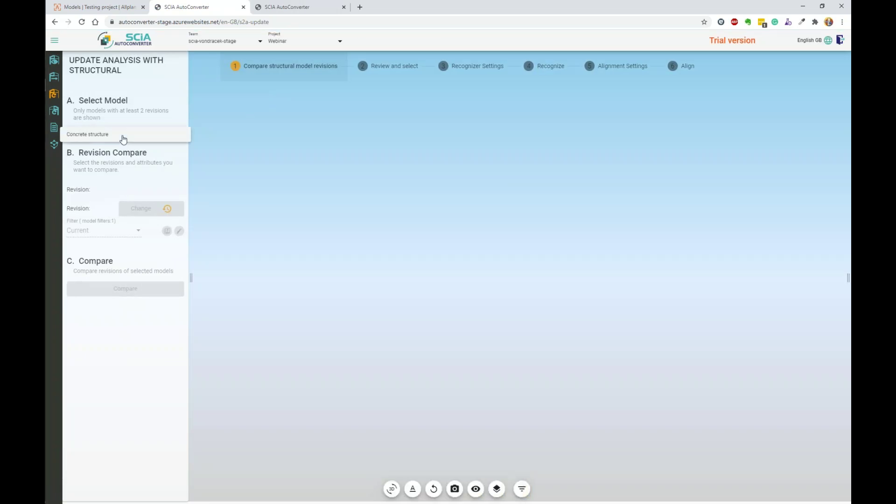
click(86, 134)
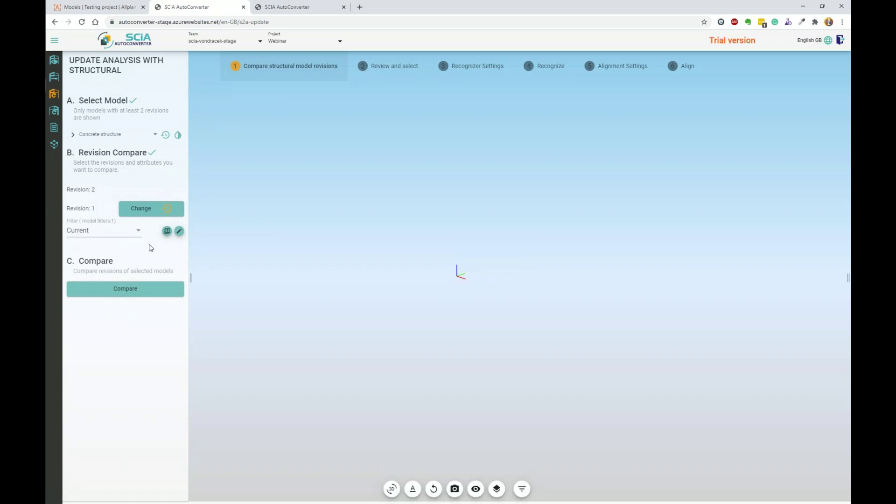
click(132, 292)
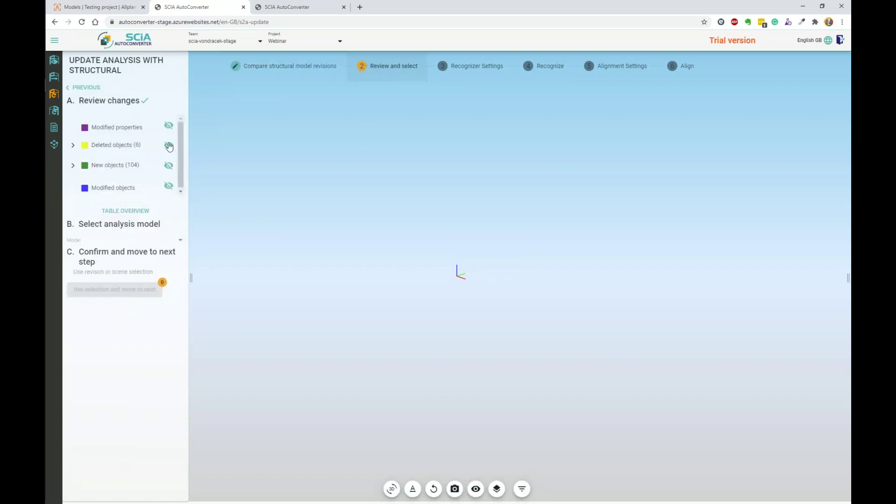
click(70, 89)
click(166, 136)
click(194, 181)
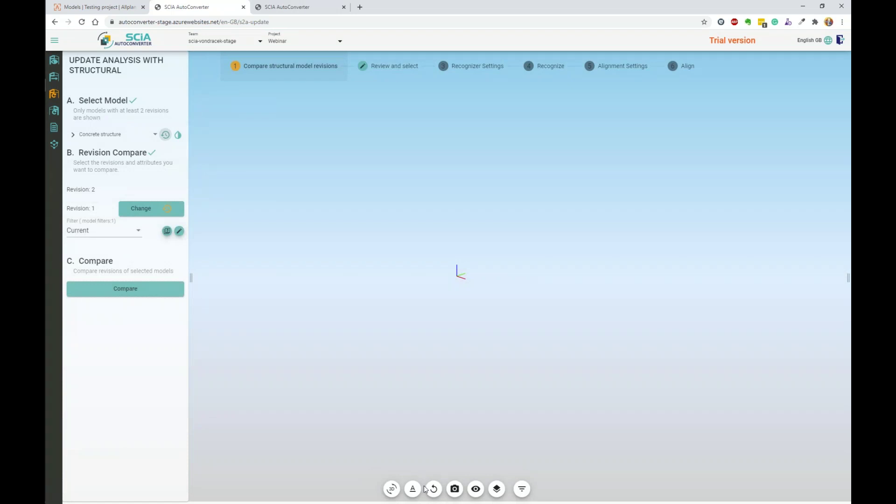
click(134, 289)
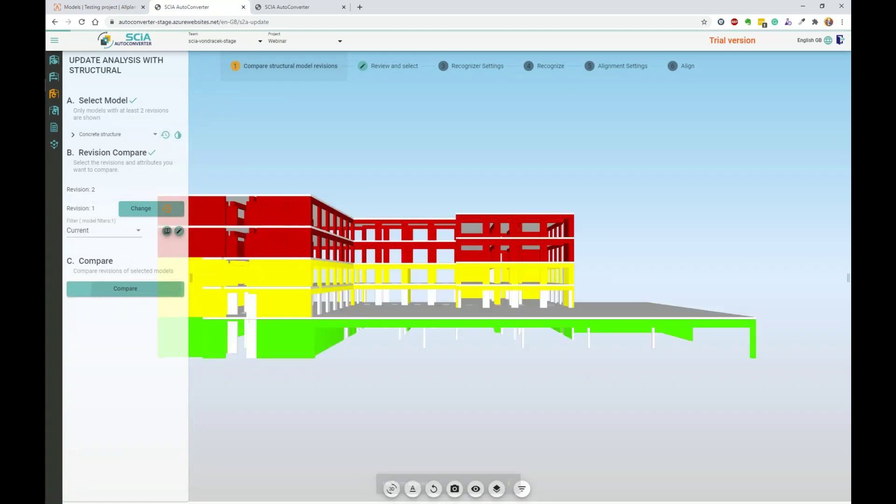
Select the deleted and new objects and assign revision 2 of AM-concrete structure as the analysis model
click(168, 145)
click(171, 167)
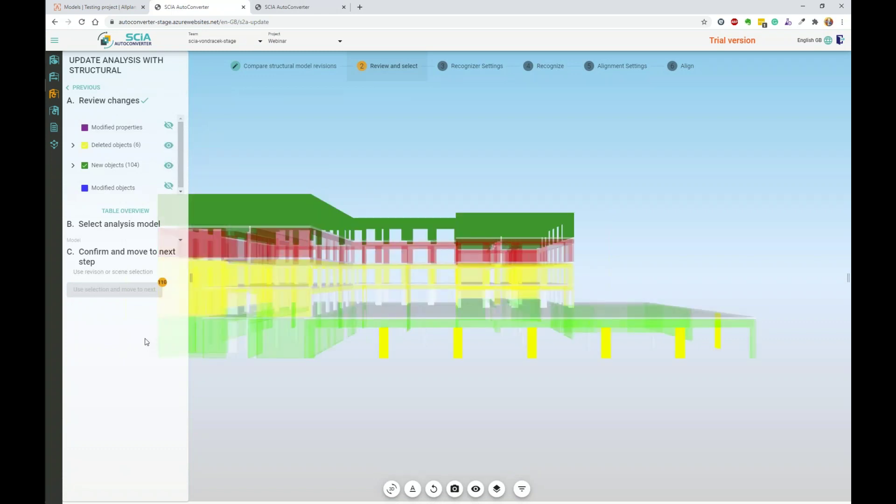
click(92, 241)
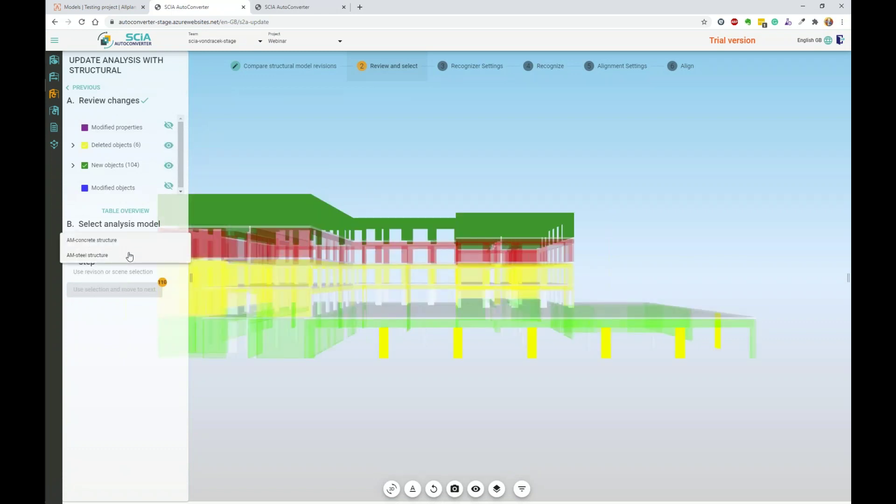
click(93, 240)
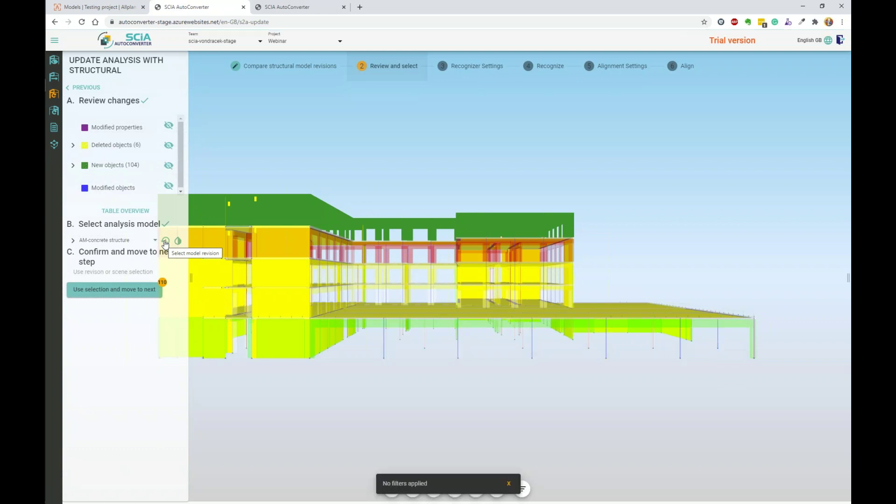
click(165, 241)
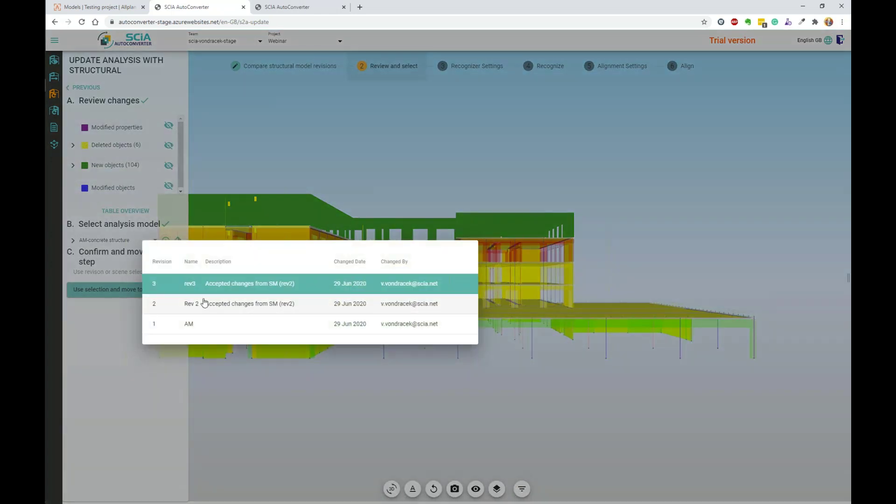
click(204, 303)
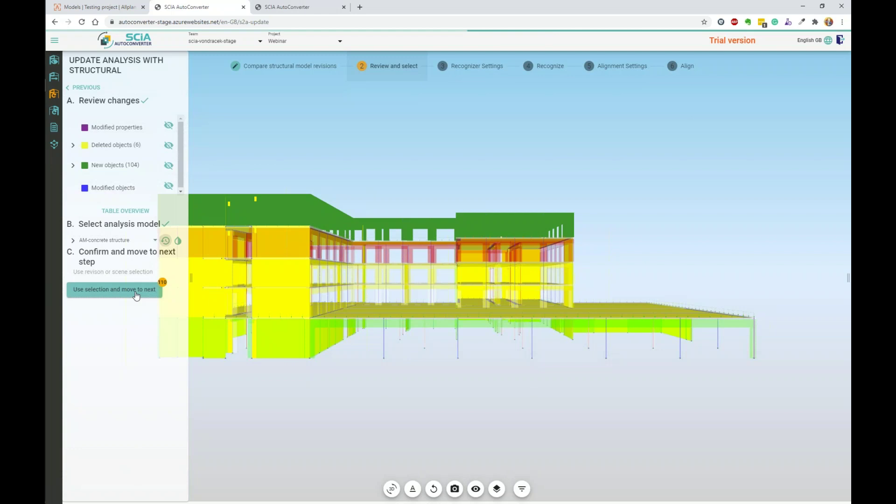
Carry the selected changes through the recognizer settings and recognition stages to the alignment settings, viewing the combined models on the way
click(135, 293)
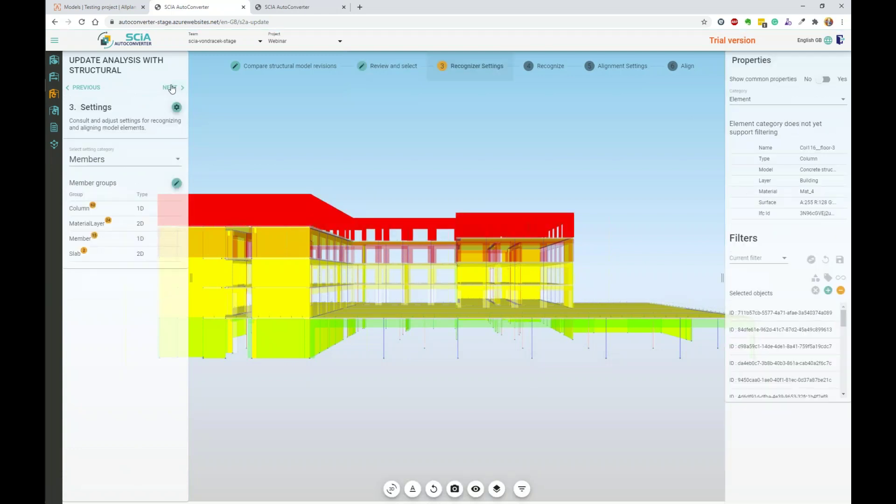
click(172, 87)
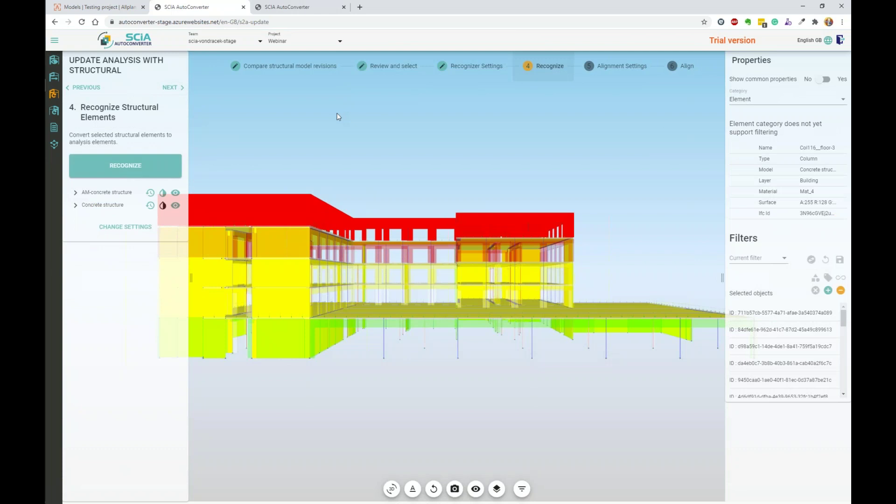
drag(388, 139, 299, 126)
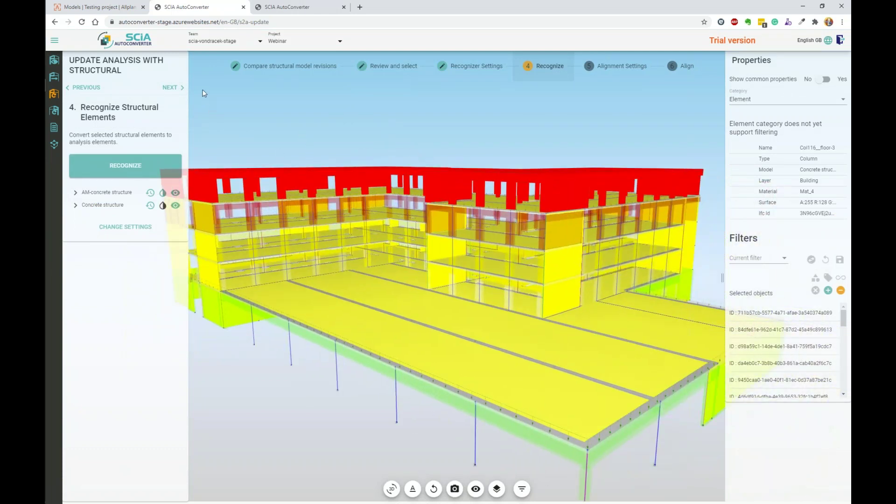
click(171, 88)
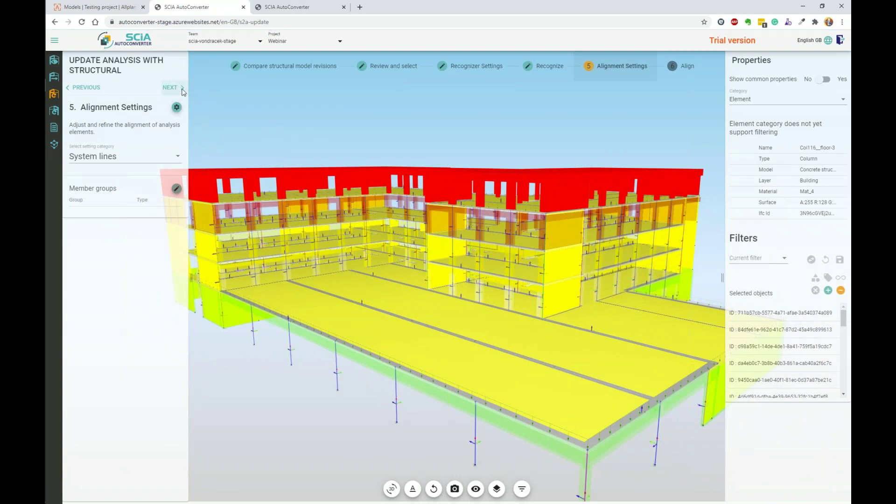
Try to align the elements, turn off the Concrete structure's transparency and return to the alignment settings
click(182, 88)
click(96, 140)
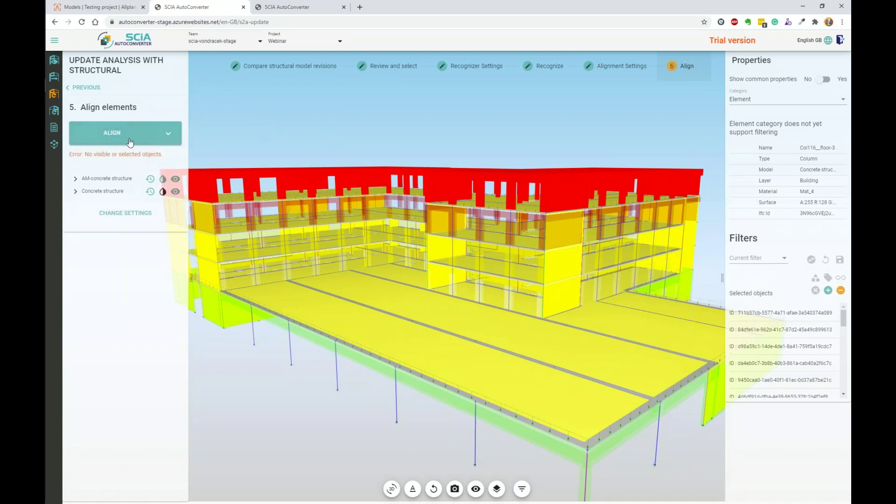
click(163, 191)
click(88, 88)
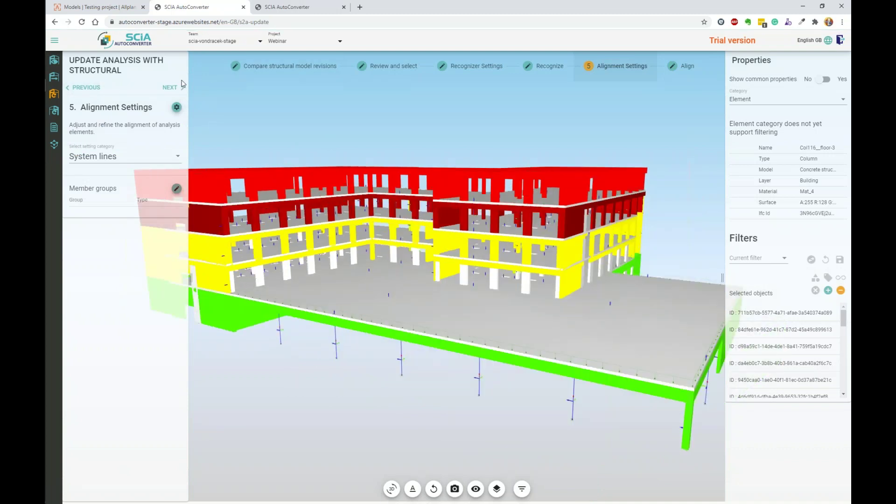
In the model viewer, hide the Concrete structure and switch AM-concrete structure to revision 3
click(58, 63)
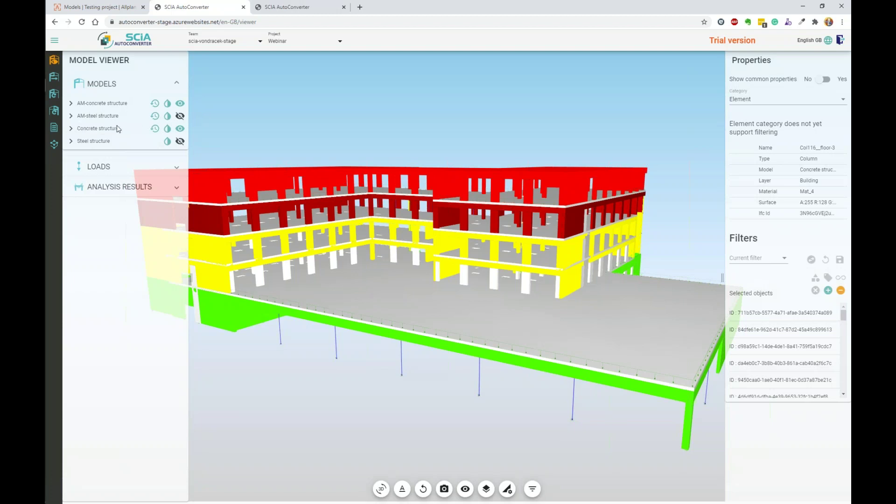
click(179, 129)
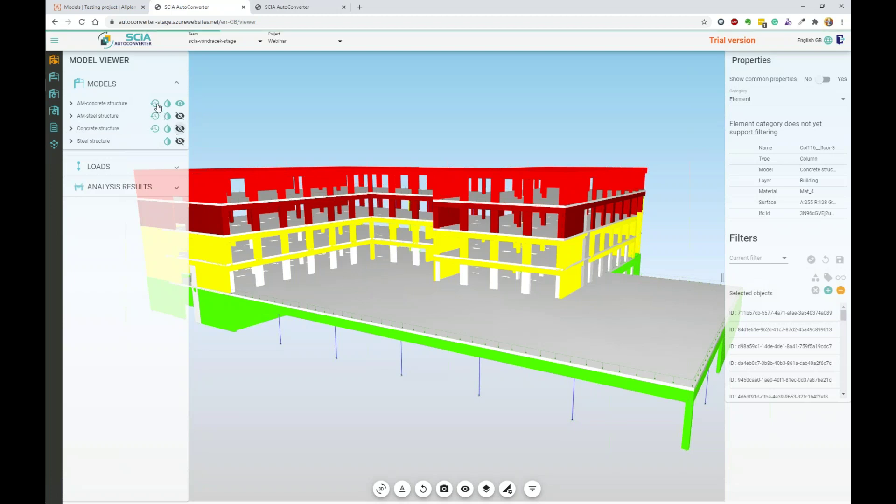
click(155, 104)
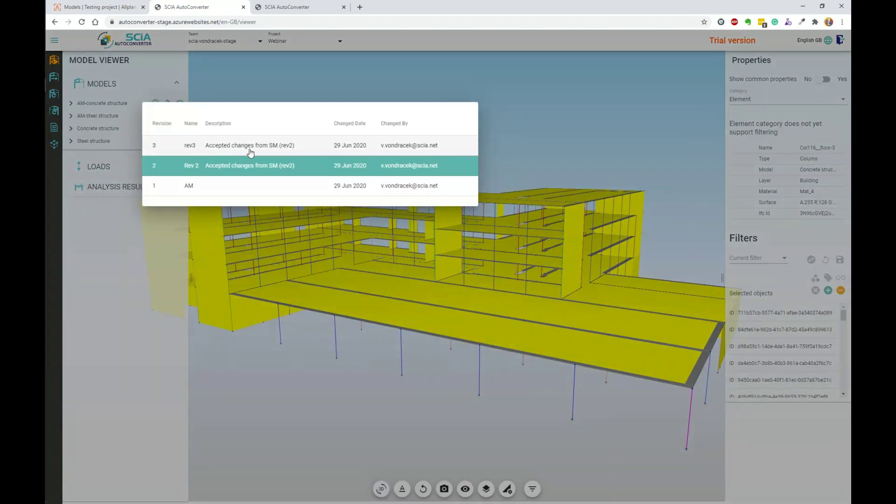
click(244, 146)
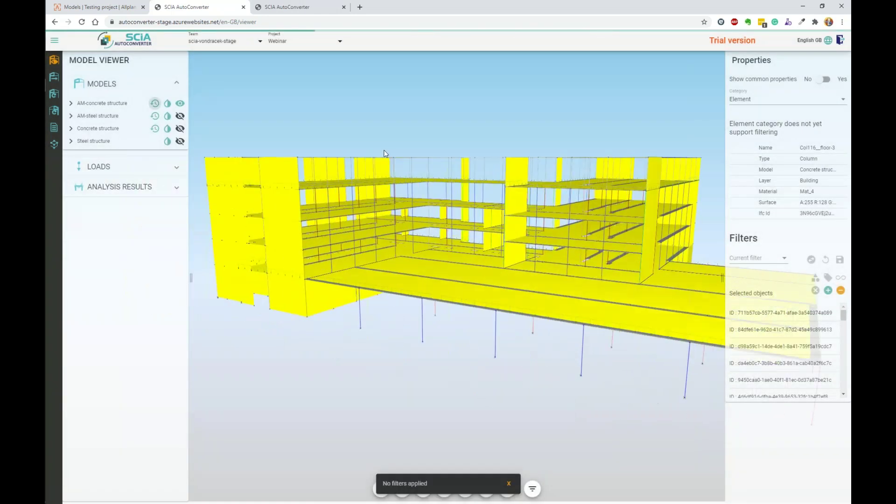
Examine revision 3 of the concrete analysis model from several sides, including a close look at the upper floors
drag(501, 377, 472, 370)
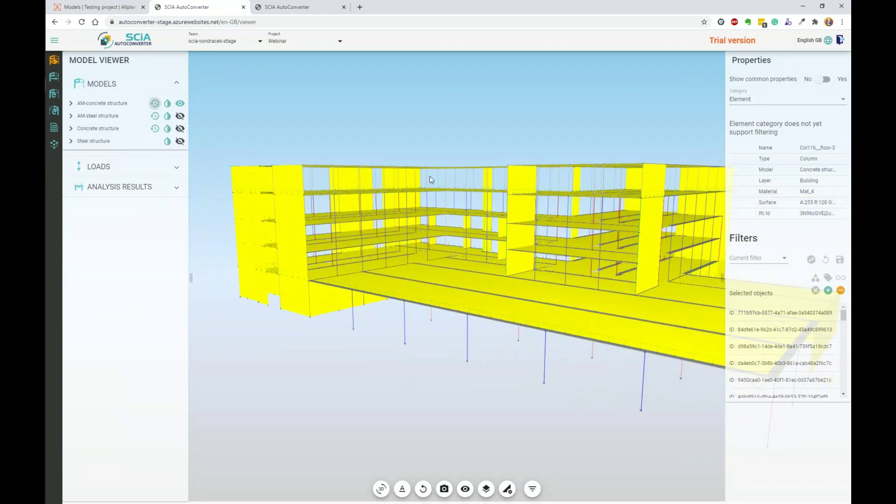
drag(576, 183, 342, 169)
drag(631, 294, 464, 312)
scroll(396, 114, up, 5)
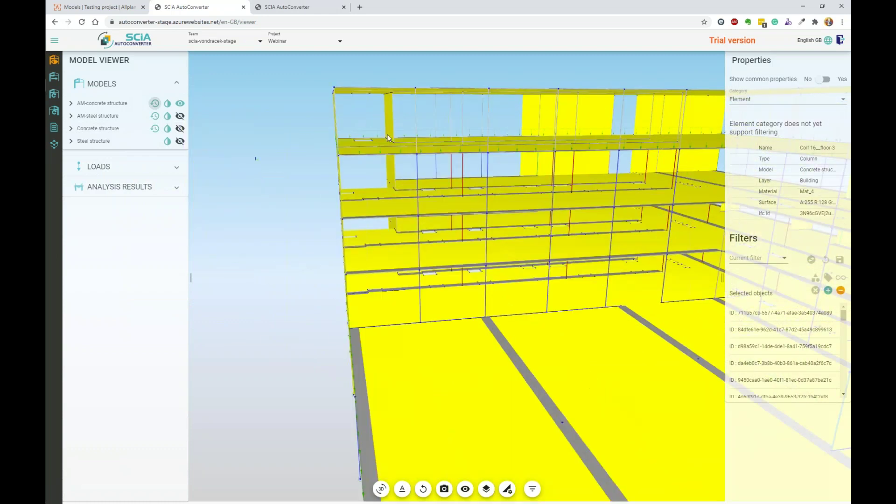
scroll(390, 148, up, 5)
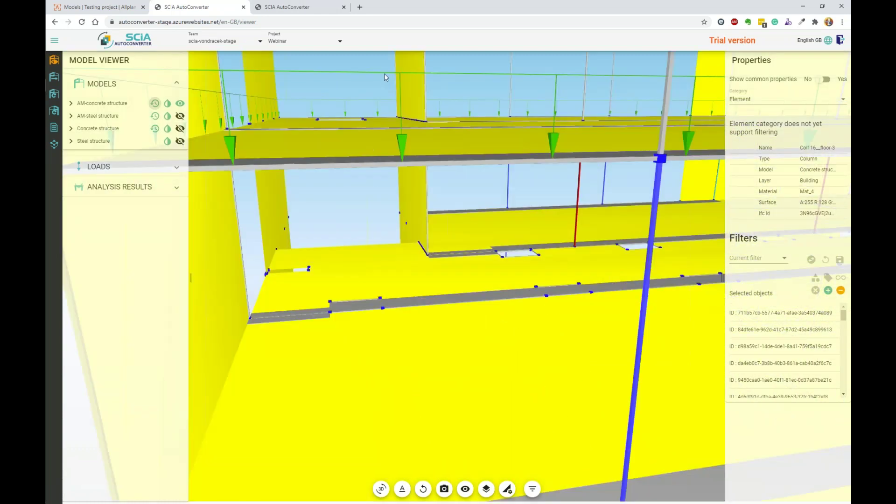
scroll(384, 76, down, 5)
drag(387, 164, 470, 208)
scroll(471, 211, down, 5)
drag(536, 194, 448, 220)
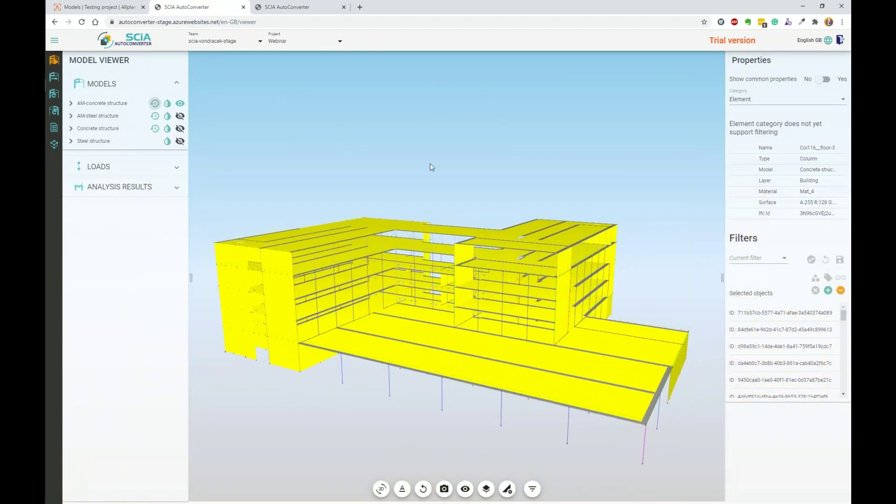
drag(448, 160, 425, 168)
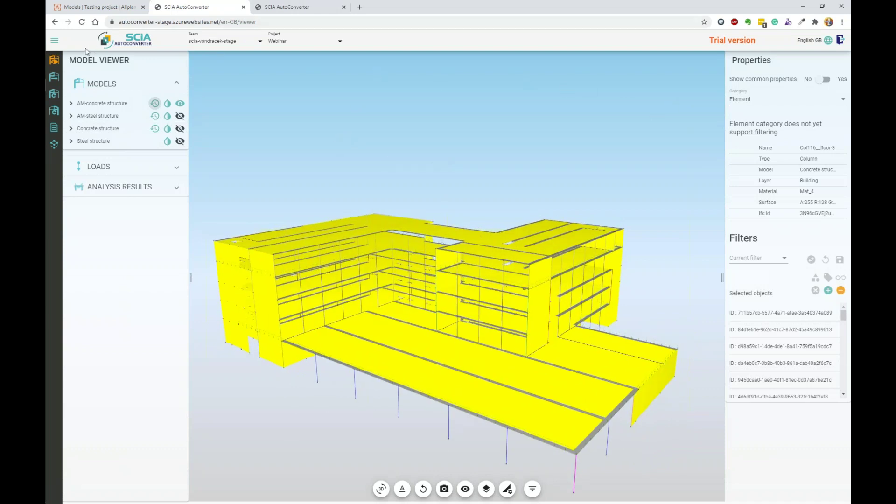
Open the help resources and list the available tutorial videos
click(54, 42)
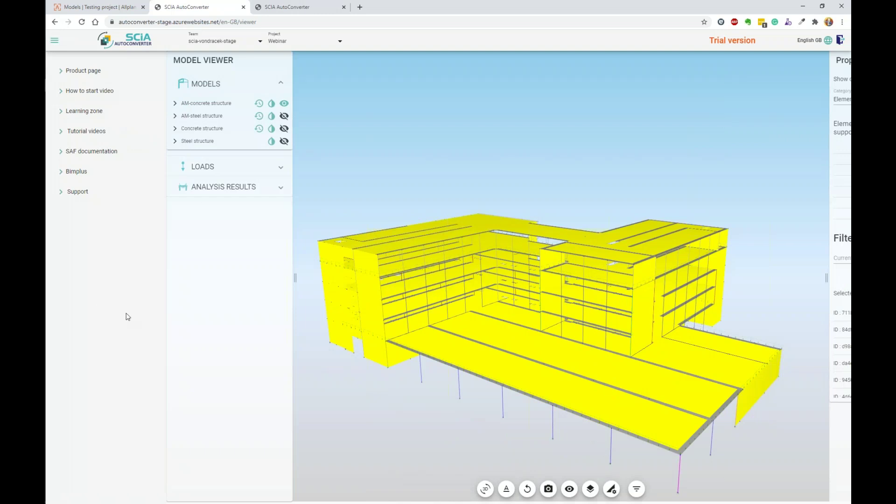
click(62, 134)
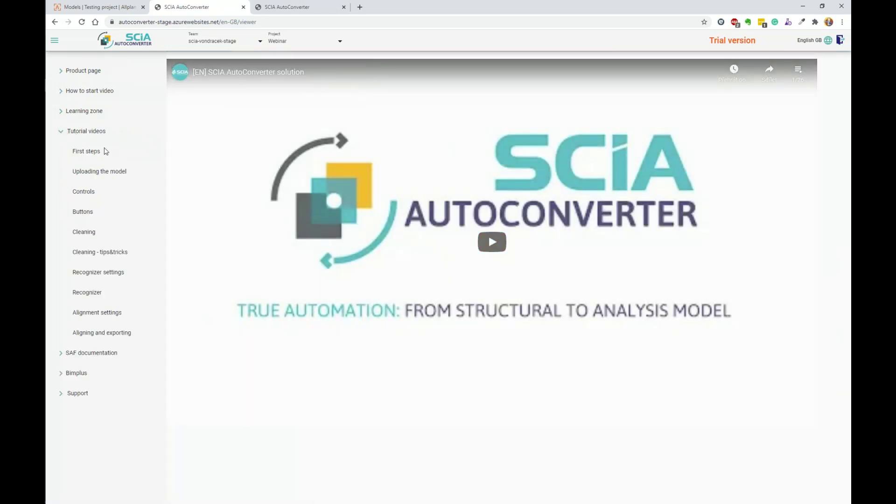